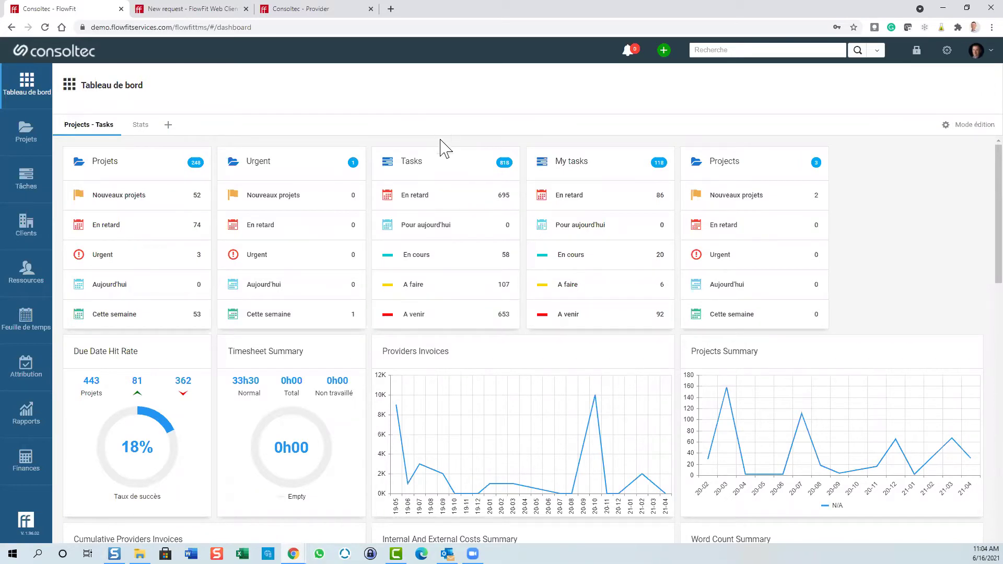
Switch to the FlowFit client portal's new request form and enter "memoq Webinar" as the request name.
click(216, 15)
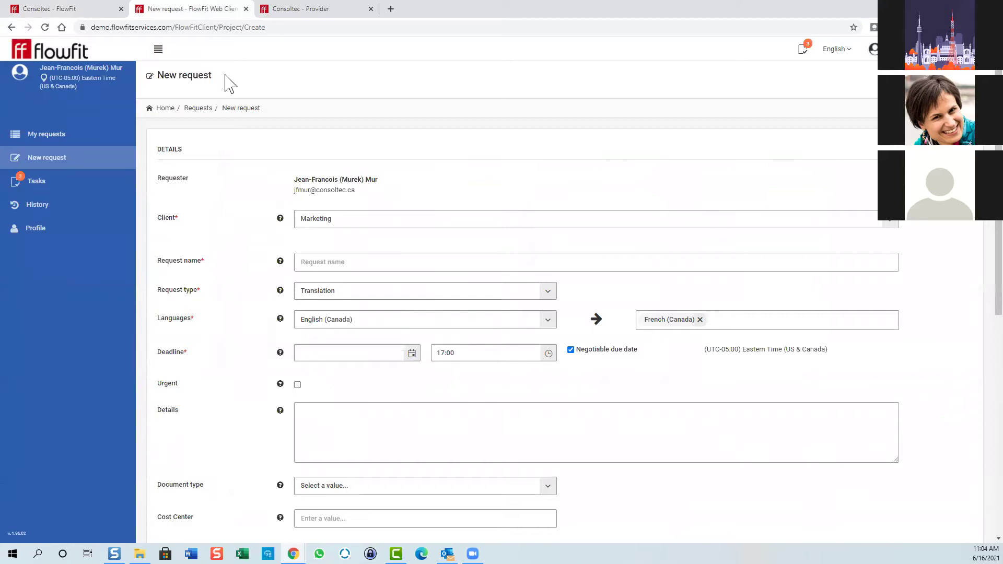
click(354, 261)
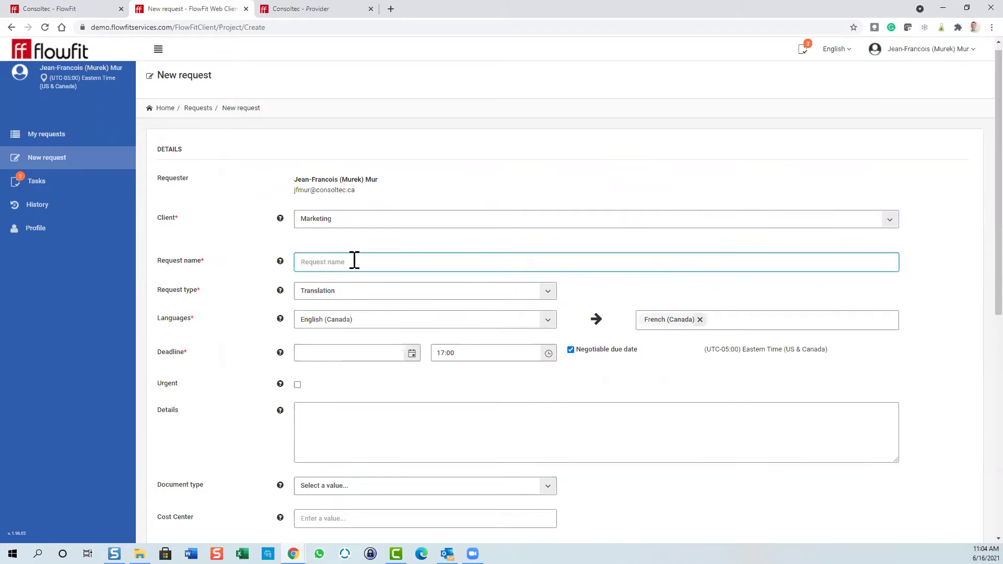
text(mem)
text(oq )
text(Webin)
text(at)
text(r)
Set the request's deadline date to 2021-06-25.
scroll(416, 297, down, 1)
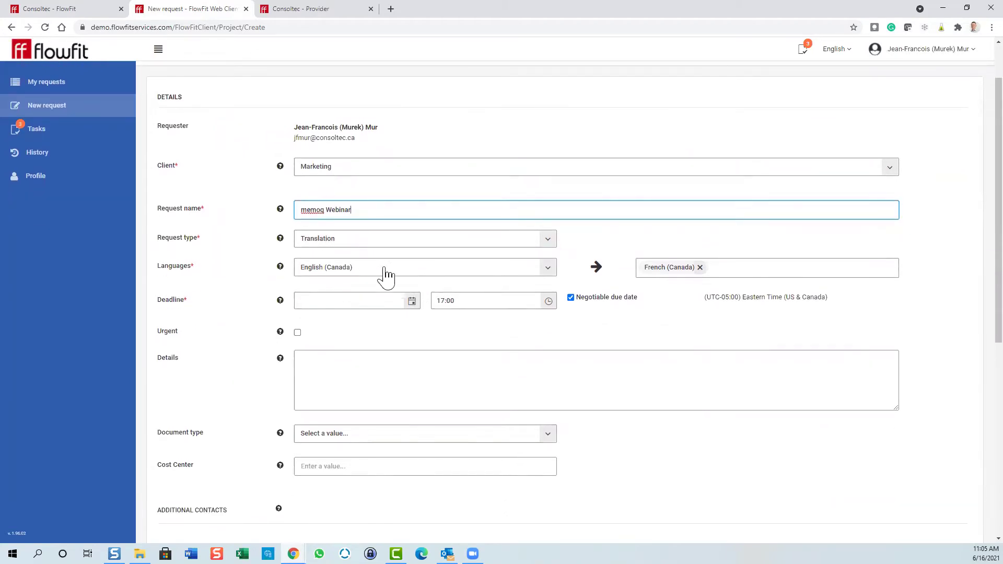
scroll(447, 286, down, 1)
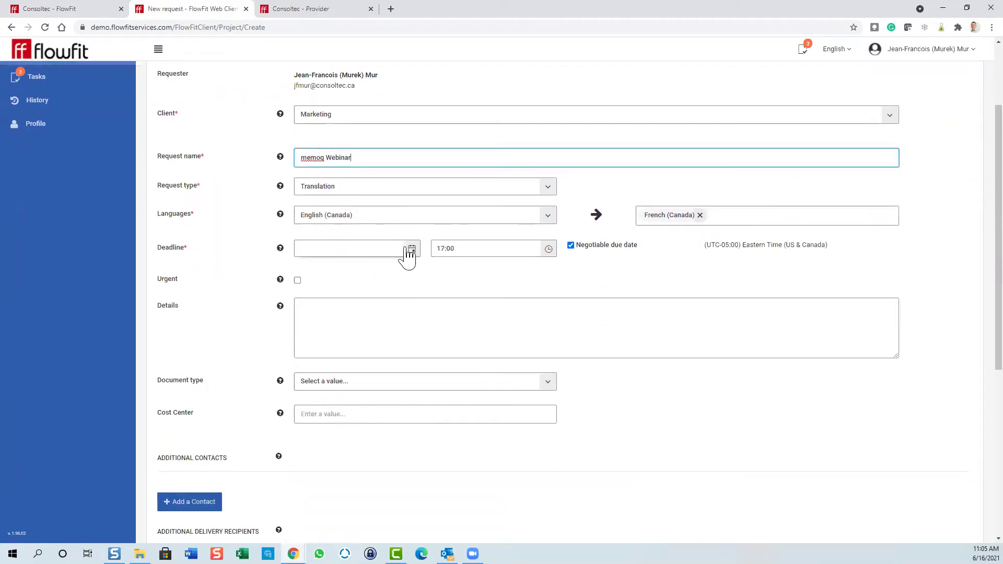
click(411, 256)
click(399, 343)
click(412, 338)
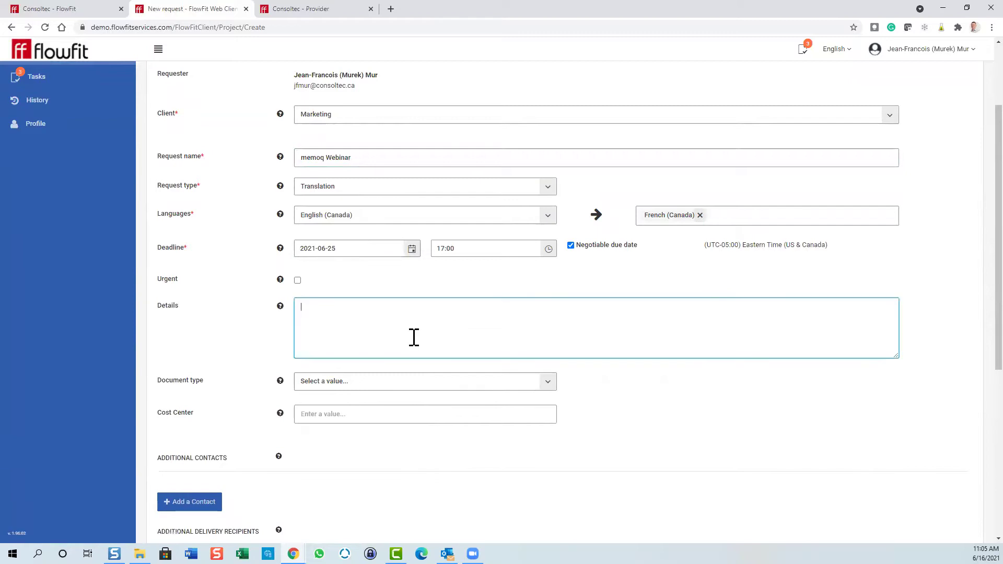
Upload Photo 2.docx from the MemoQ folder as the request's source document.
scroll(413, 337, down, 1)
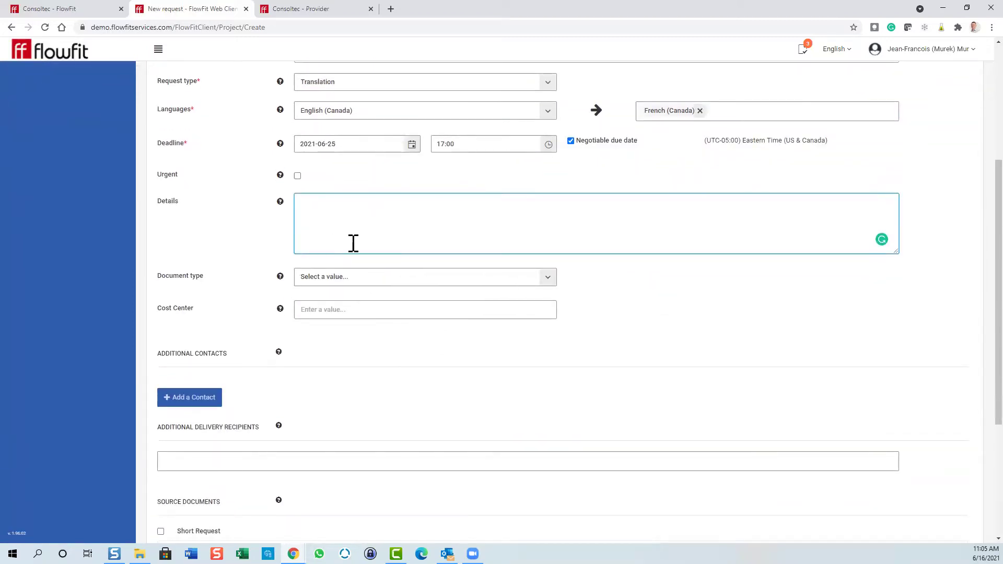
scroll(353, 246, down, 2)
scroll(329, 266, up, 2)
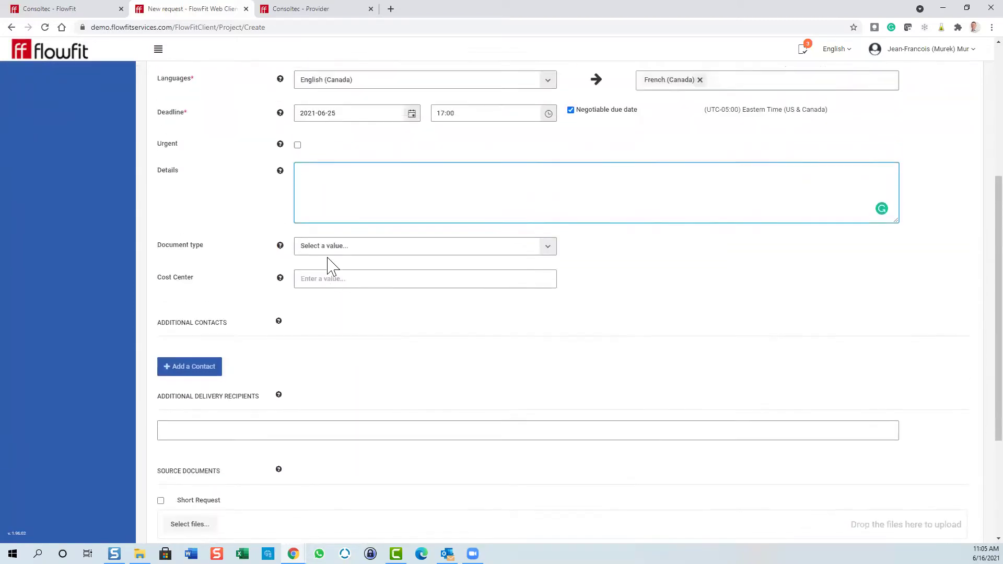
scroll(308, 308, down, 1)
scroll(261, 360, down, 3)
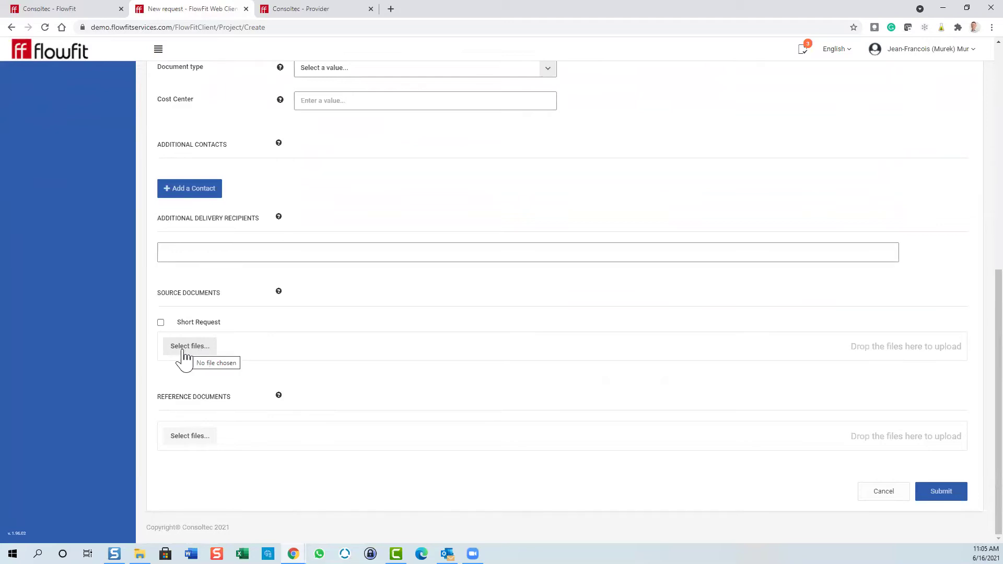
click(187, 355)
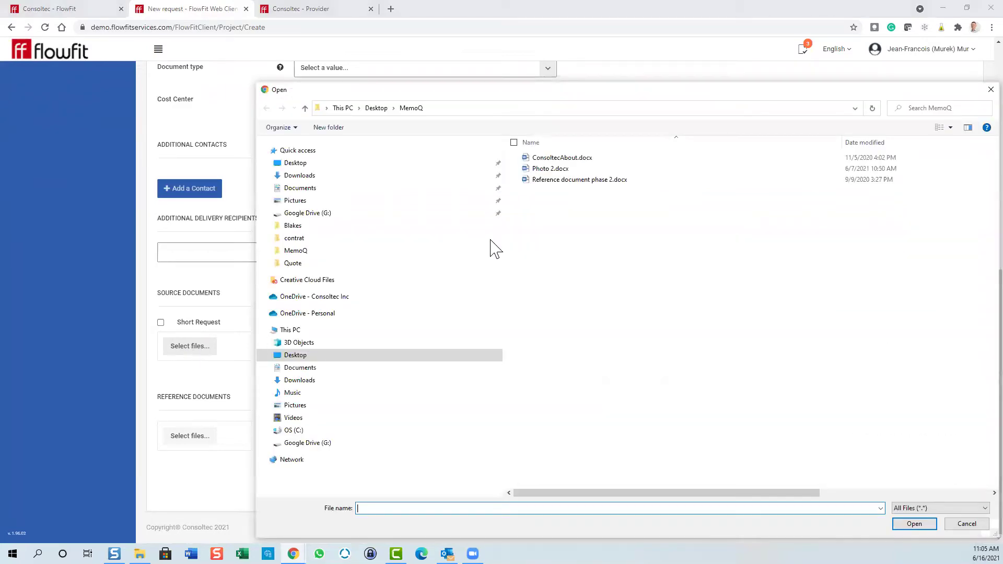
click(546, 169)
click(914, 523)
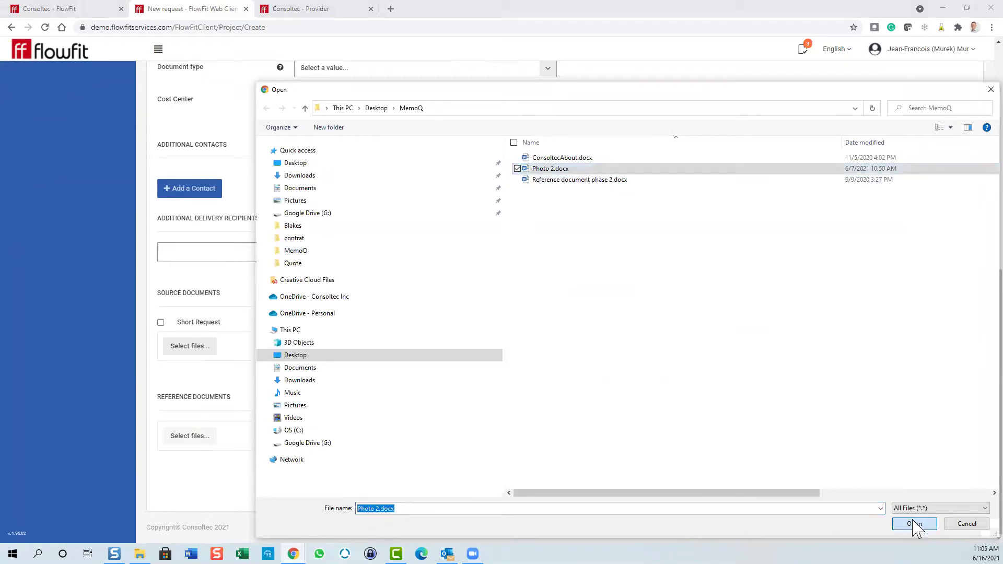
Upload ConsoltecAbout.docx and Reference document phase 2.docx as reference documents, and submit the request.
click(190, 478)
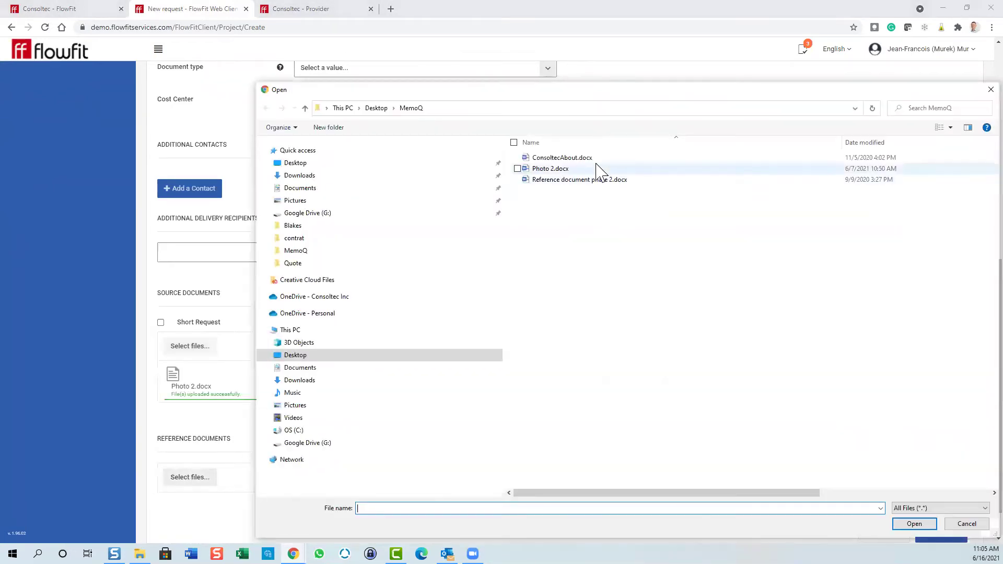
click(569, 158)
ctrl+click(593, 180)
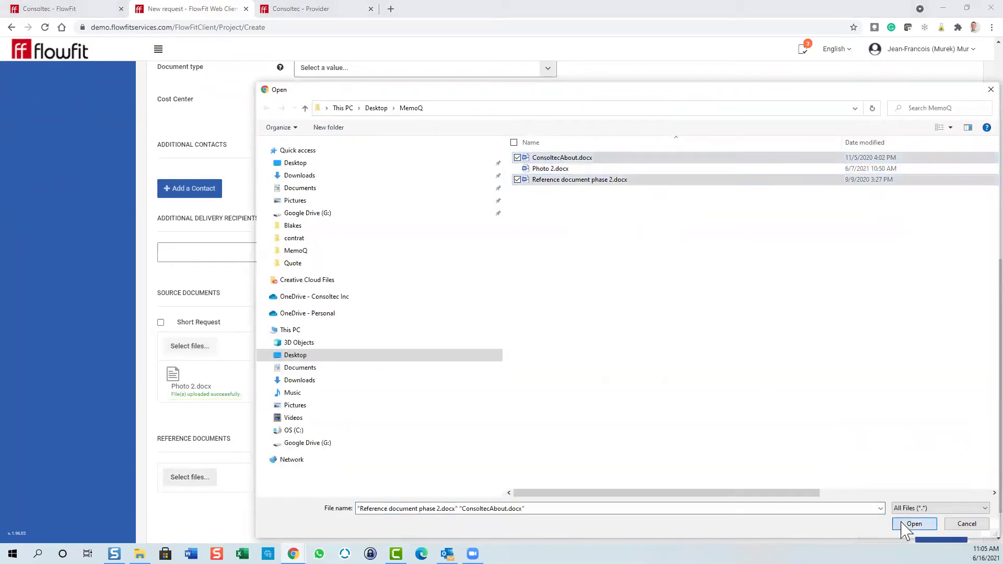
click(914, 523)
scroll(469, 415, down, 4)
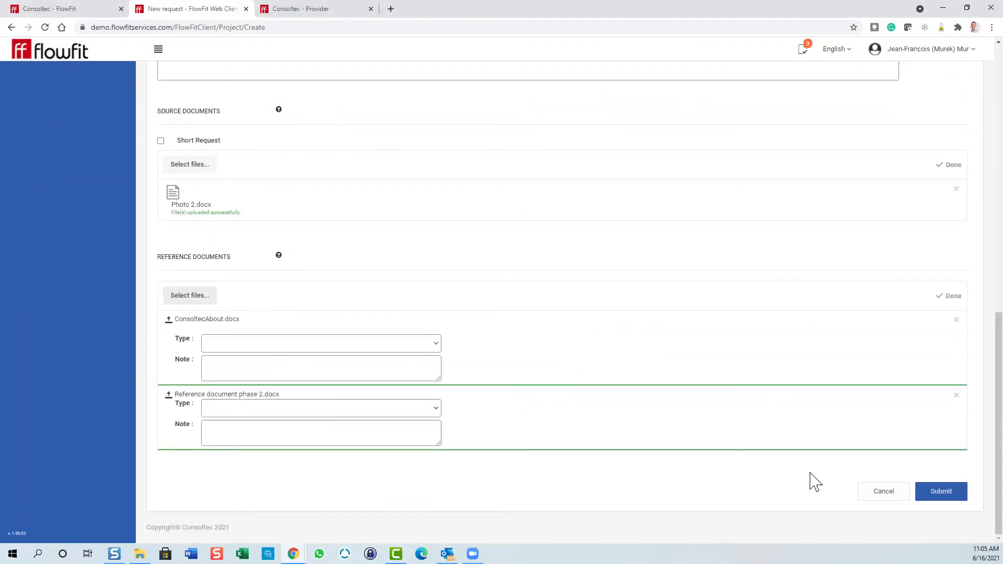
click(941, 496)
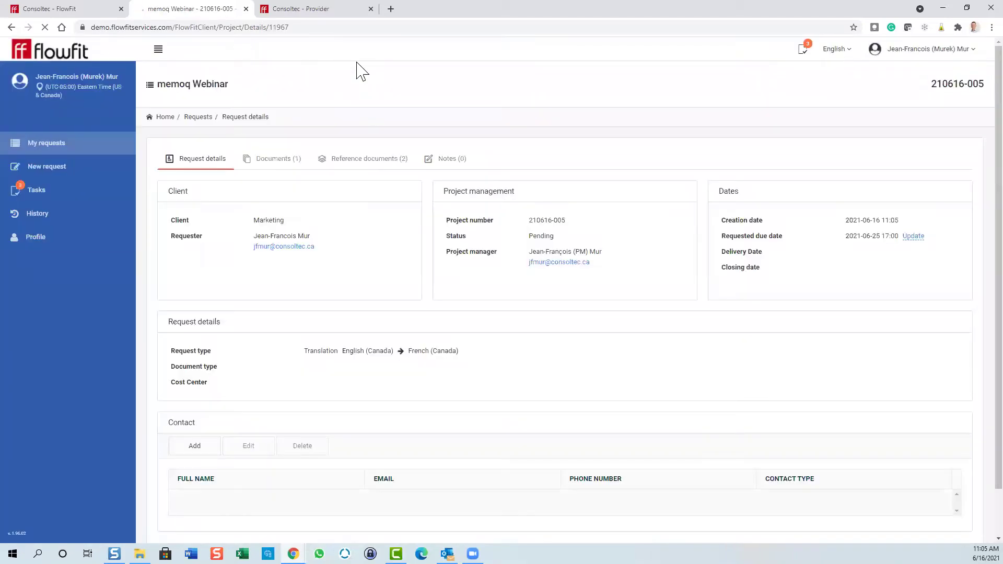
Switch to the FlowFit management dashboard and open the memoq Webinar project from the full project list.
click(40, 9)
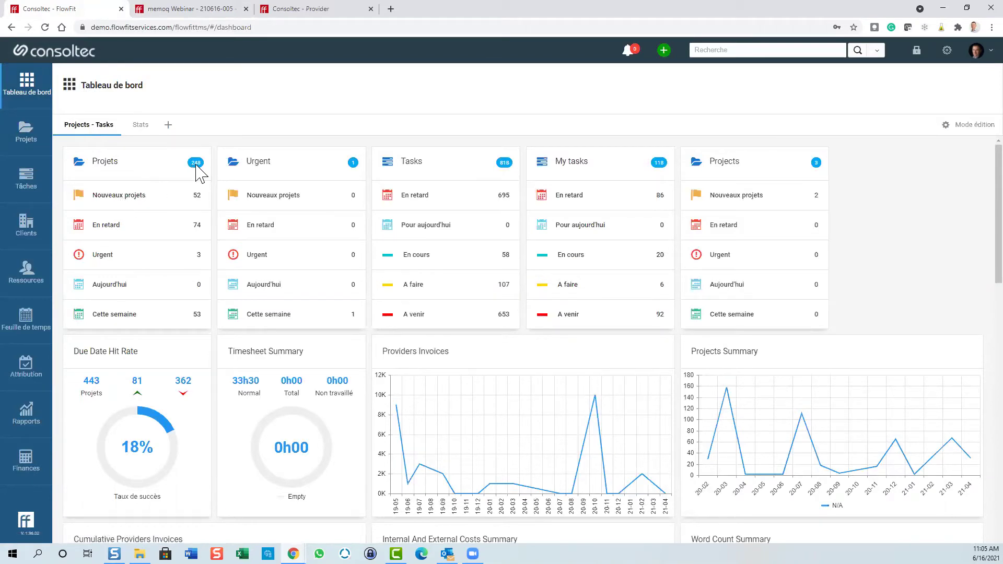
click(115, 163)
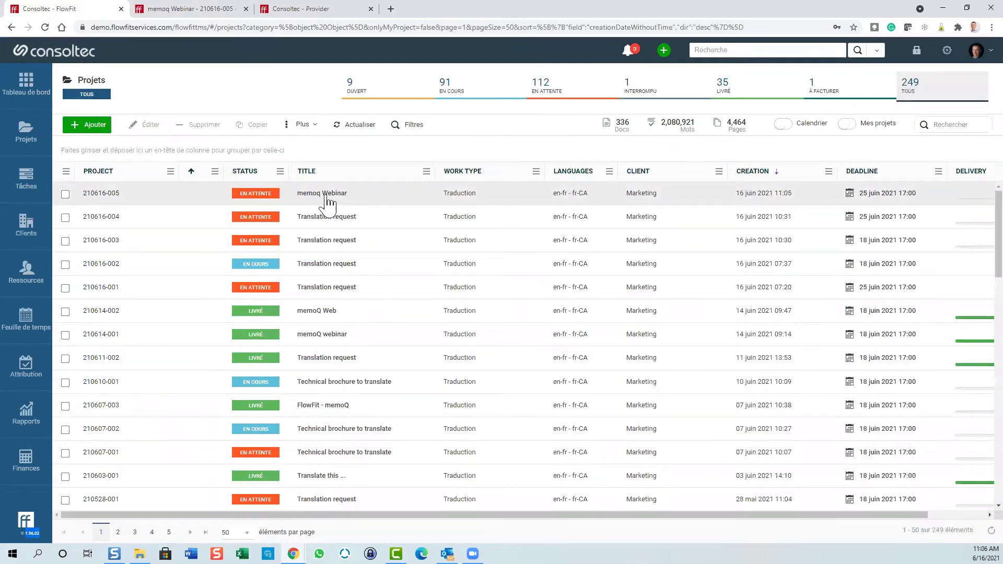
double_click(385, 204)
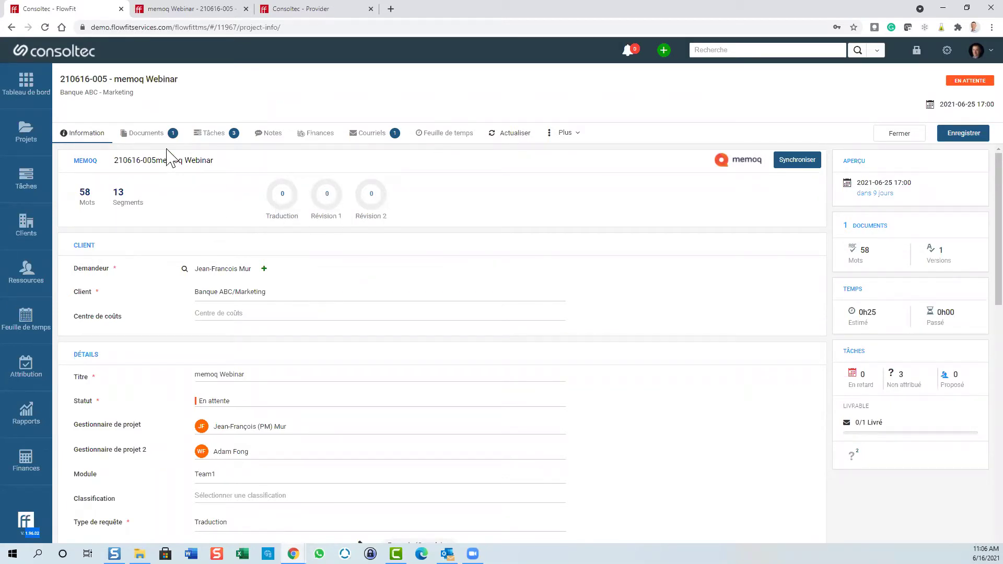
Review the project's memoQ word analysis and its task list, and return to the general project information.
click(137, 133)
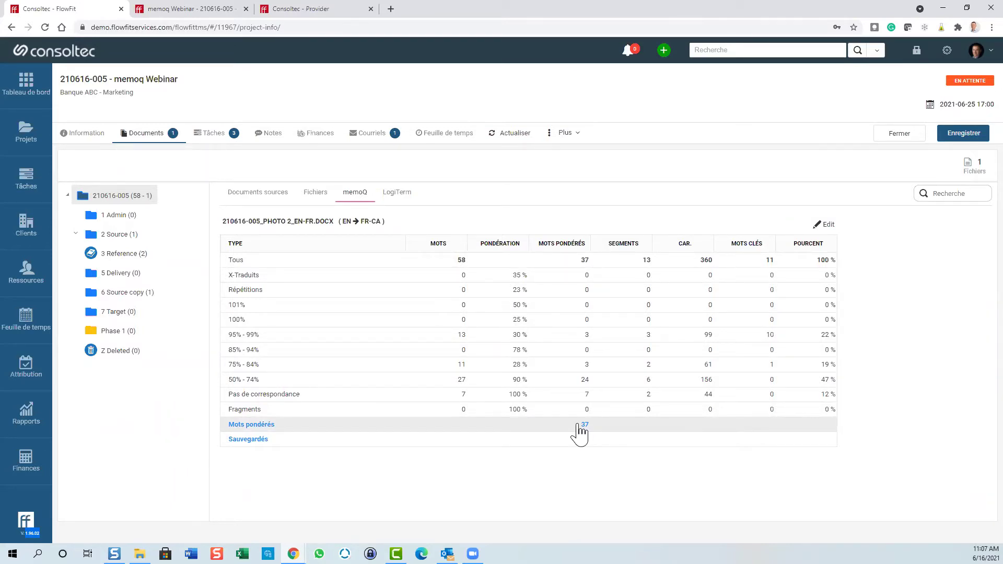
click(219, 137)
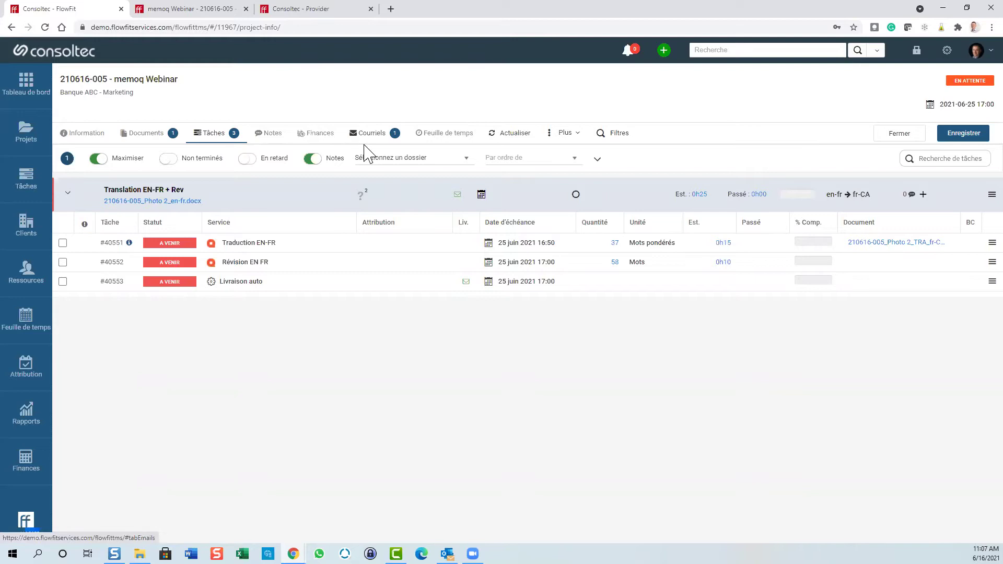
click(76, 137)
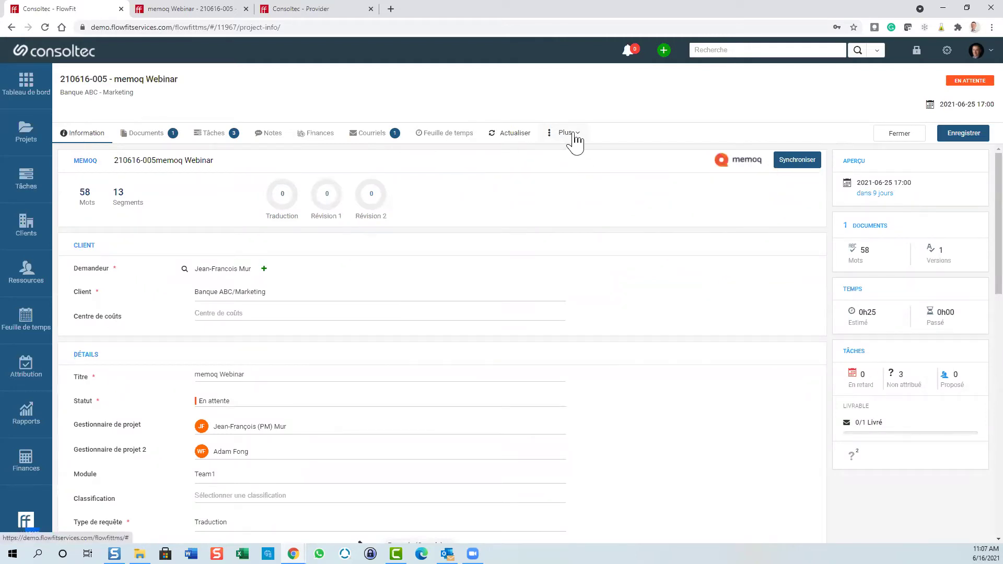
Delete the memoQ project linked to the memoq Webinar project.
click(574, 137)
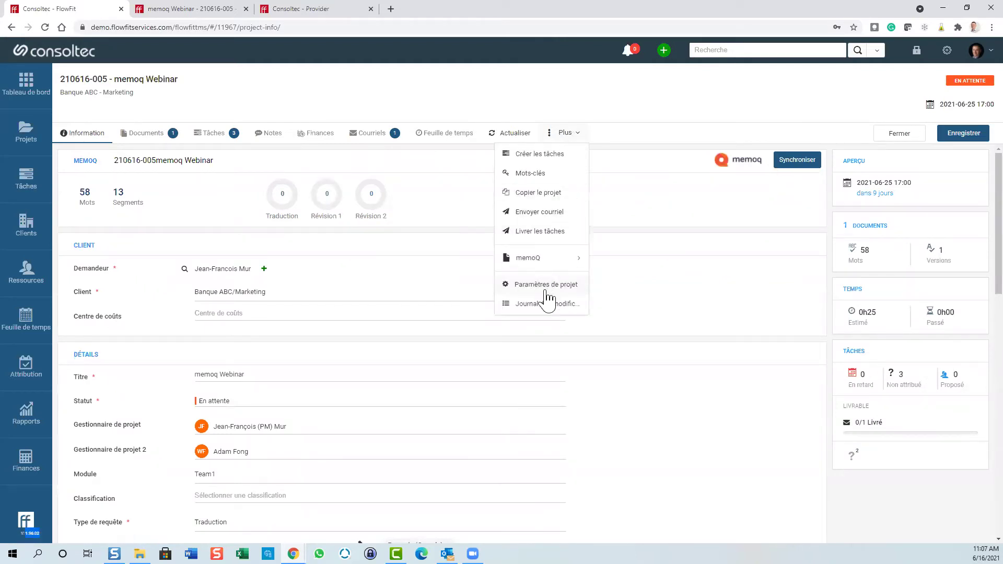
mouse_move(559, 264)
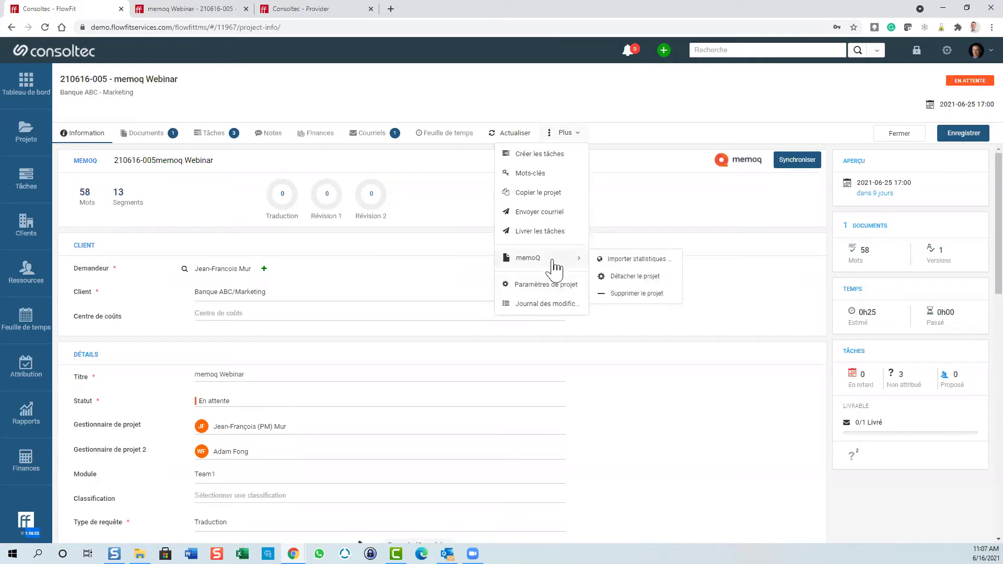
click(640, 293)
click(568, 318)
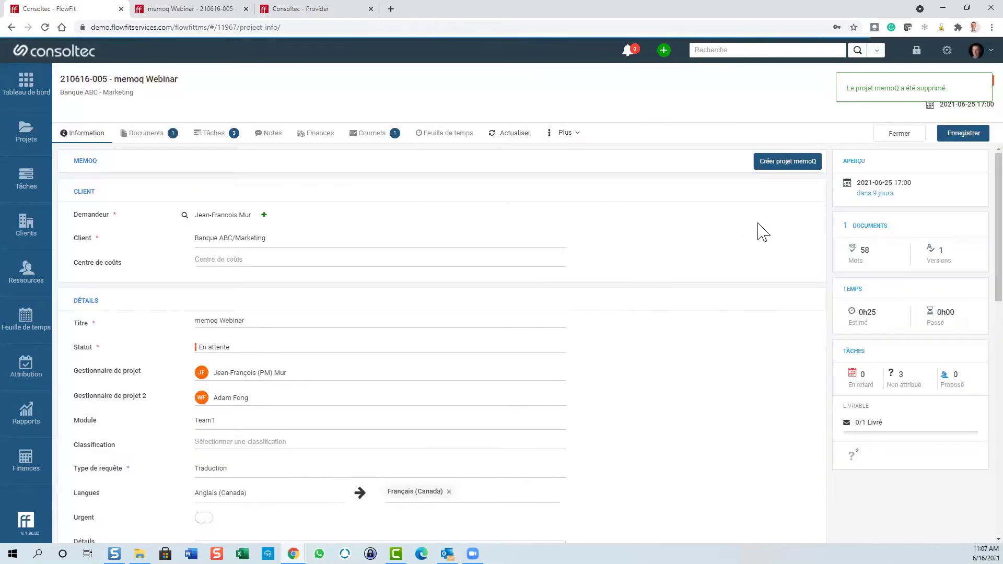
Create a memoQ project for the source document using the "Webinaire memoQ et FF" template.
click(794, 163)
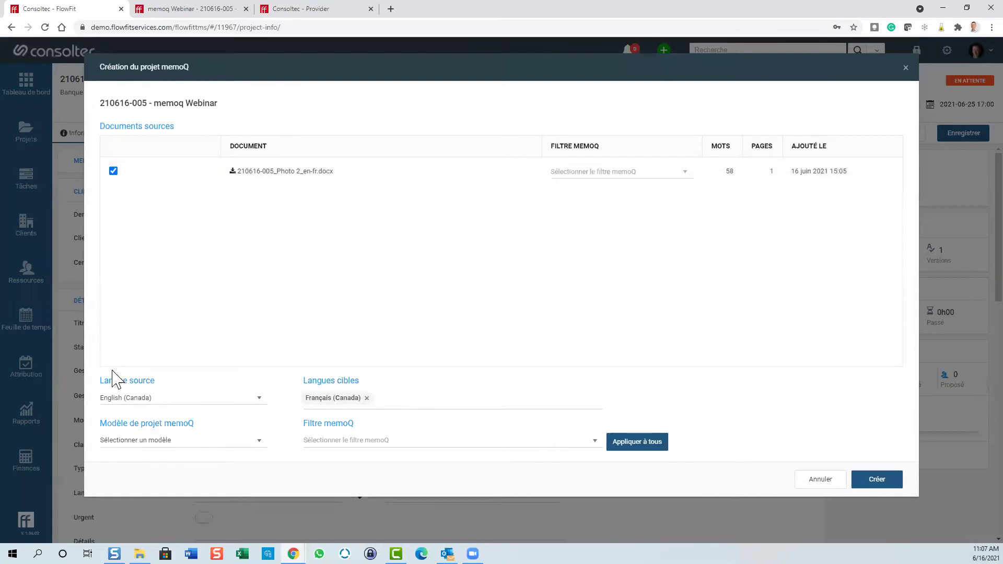
click(167, 443)
scroll(220, 417, down, 5)
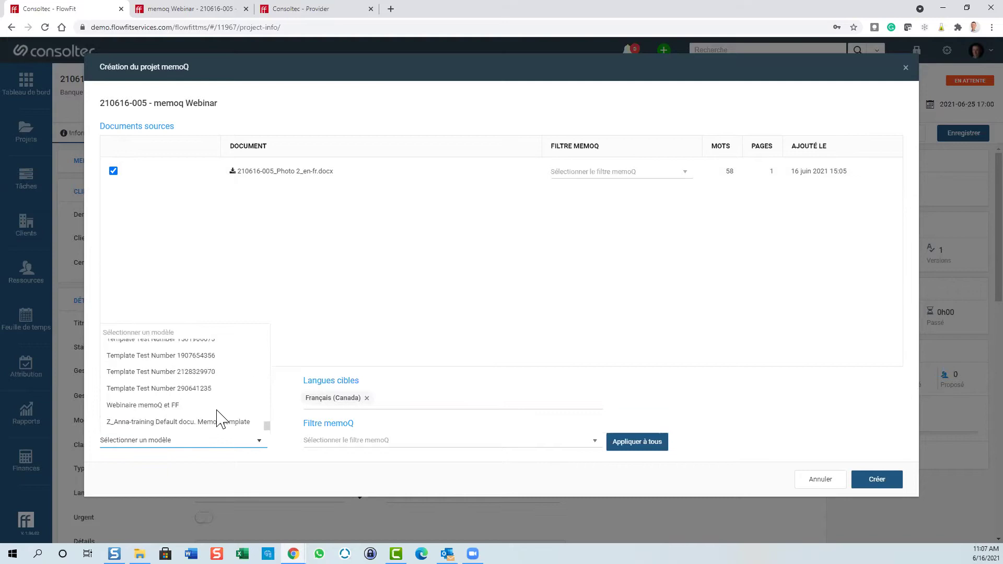
click(157, 406)
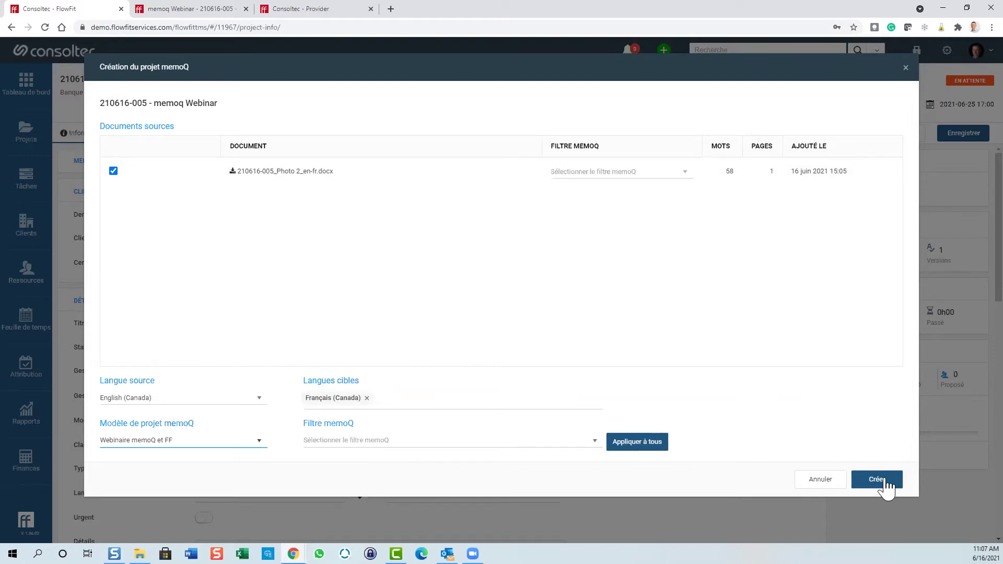
click(885, 479)
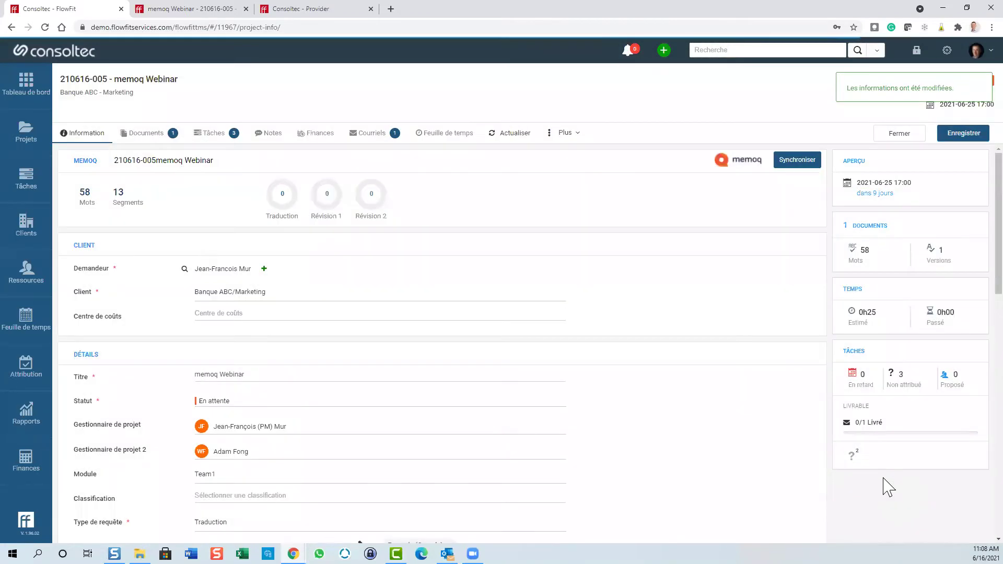
Assign the Traduction EN-FR task to the translator resource in the project's task list.
click(214, 133)
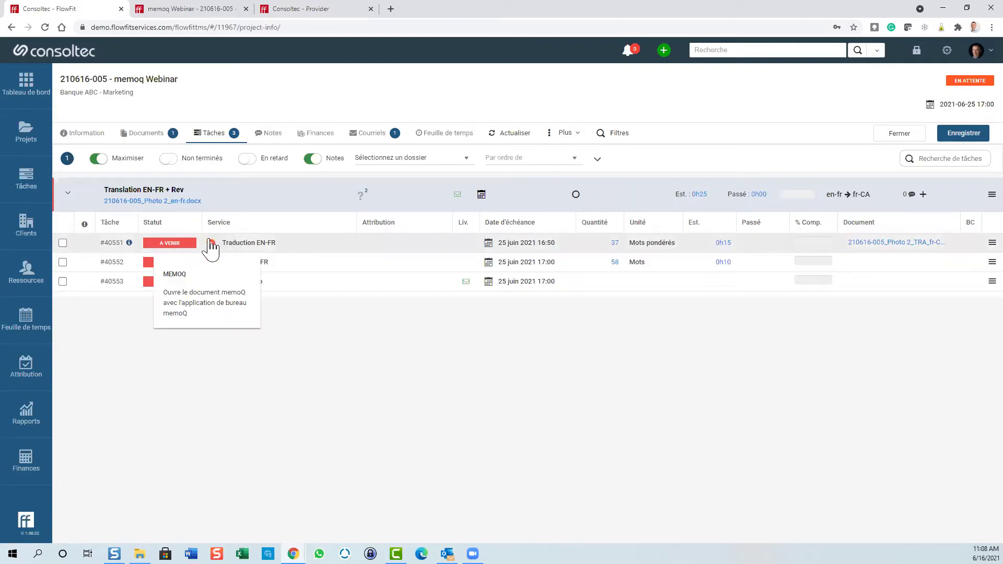
click(407, 250)
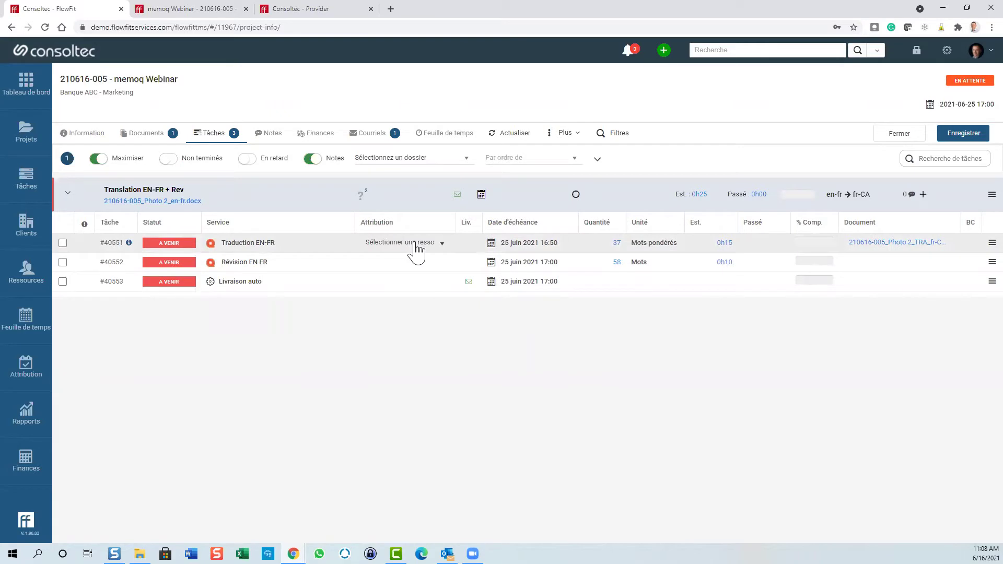
click(438, 248)
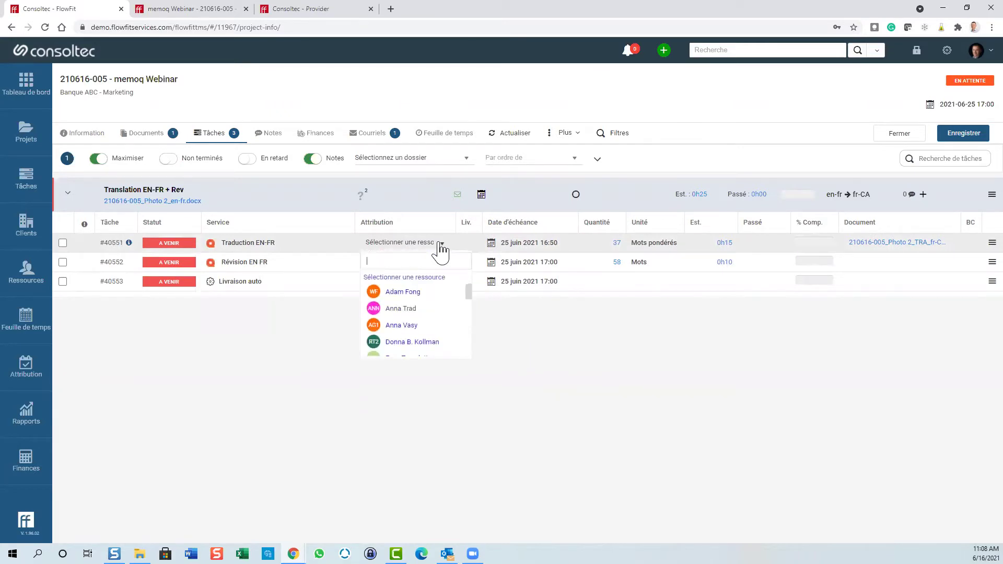
click(410, 310)
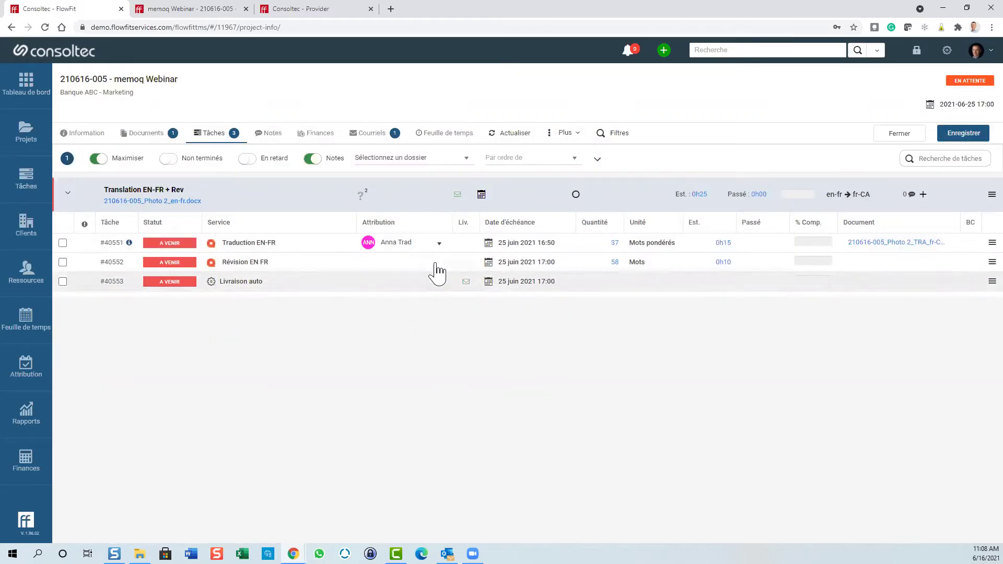
Assign the Révision EN FR task to the reviser resource through the task's assignment dialog, and save the project.
click(991, 262)
mouse_move(978, 266)
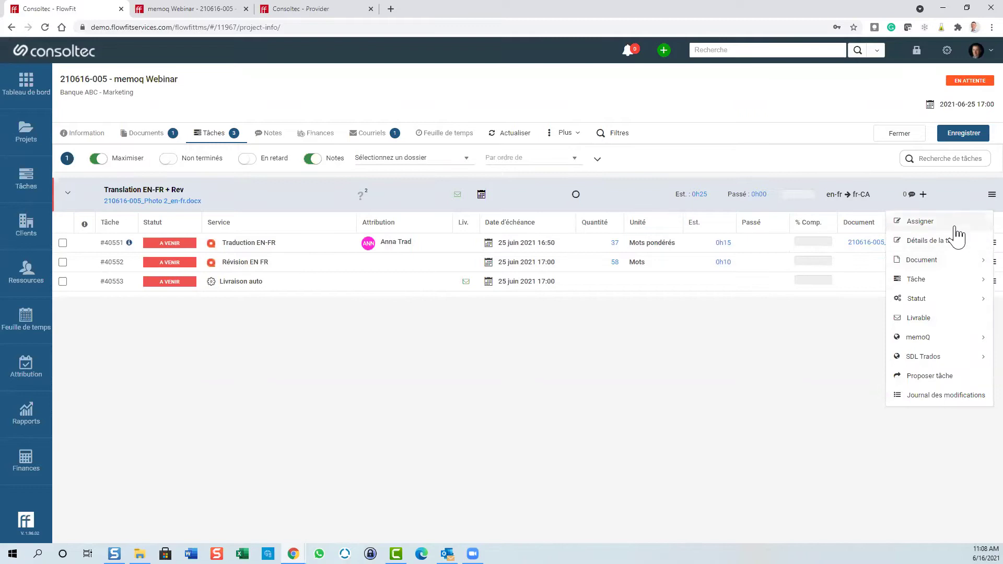
click(954, 224)
click(180, 217)
click(914, 473)
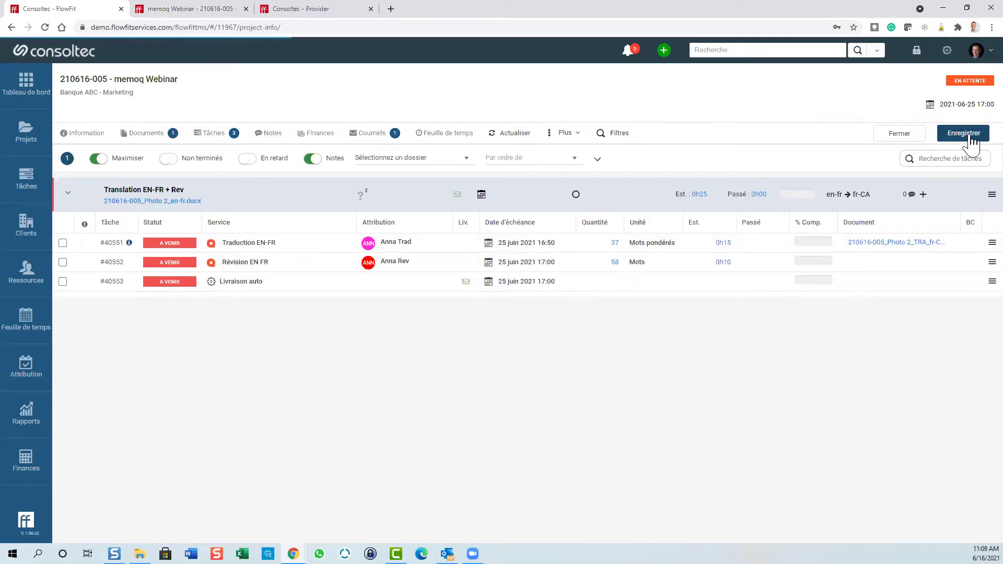
Set the memoq Webinar project's status to En cours, save the project, and view its task list.
click(82, 137)
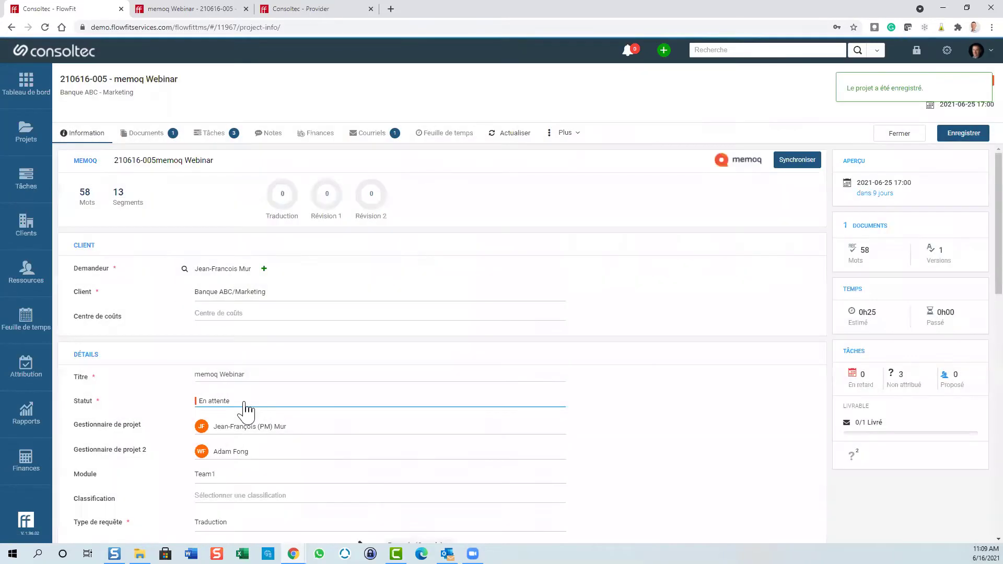
click(245, 410)
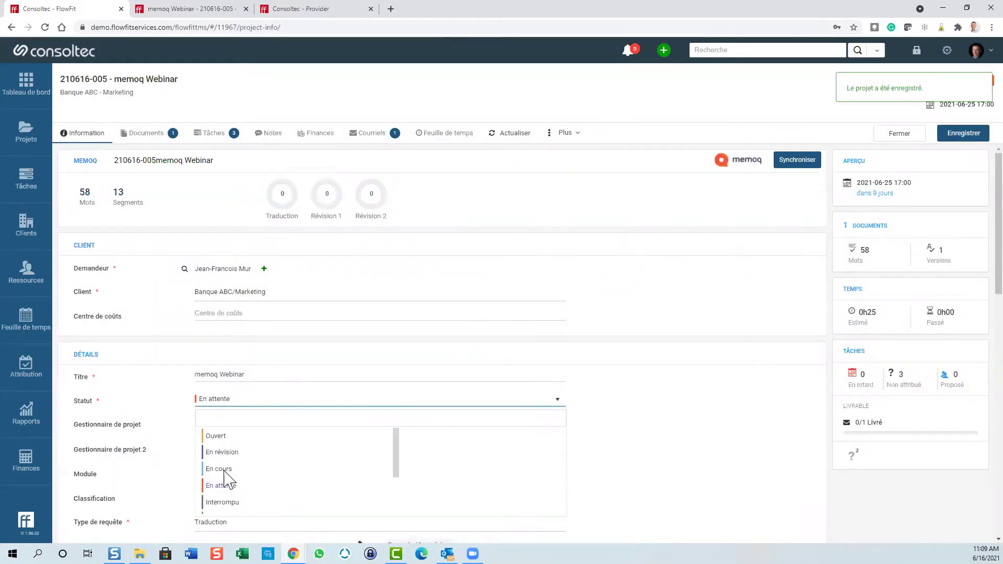
click(229, 475)
click(963, 131)
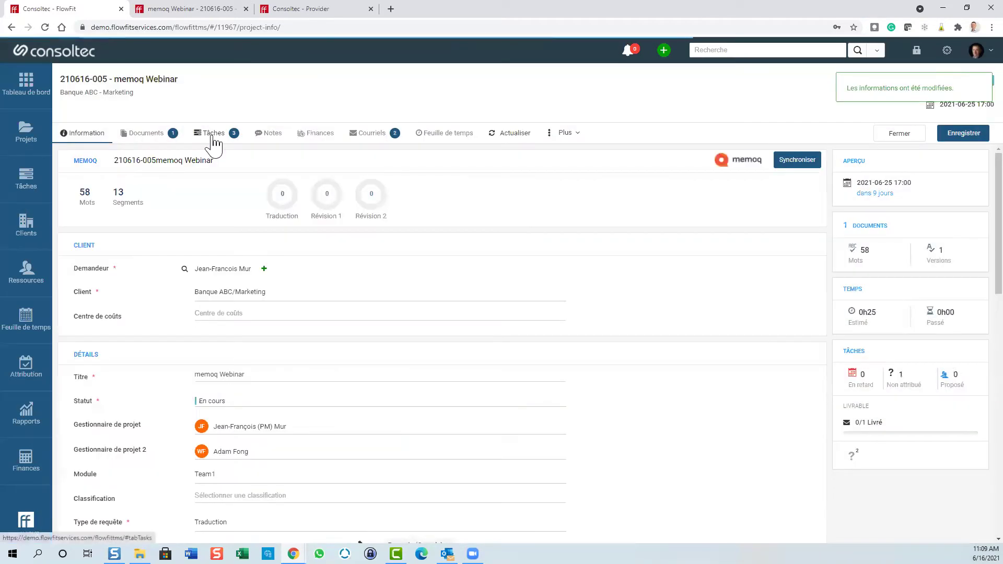
click(211, 137)
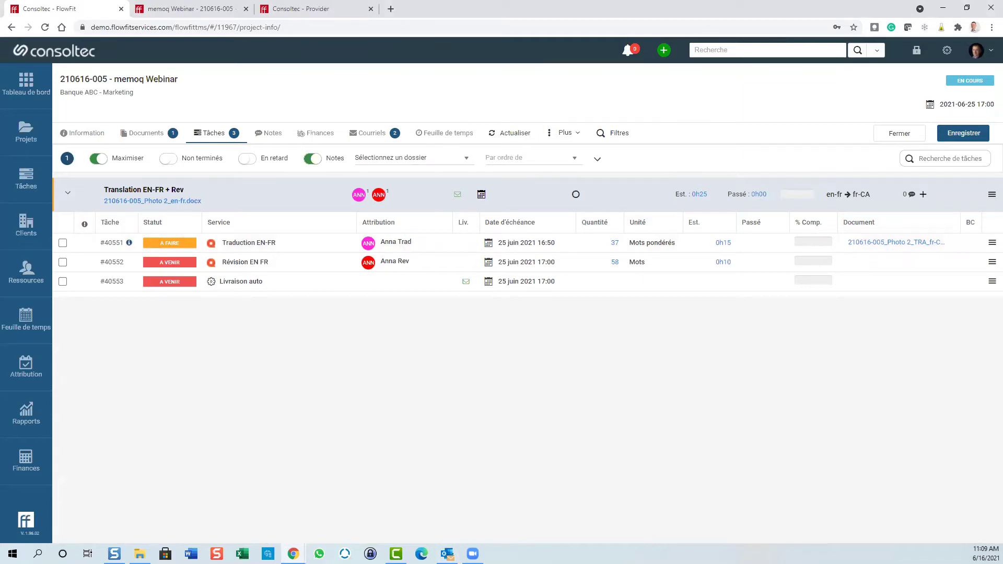
key(alt+Tab)
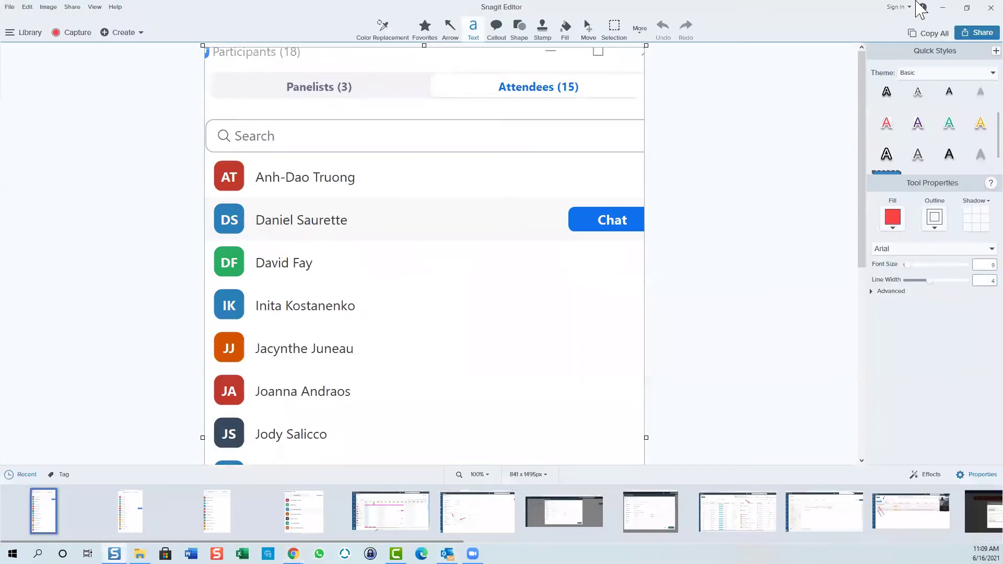
key(alt+Tab)
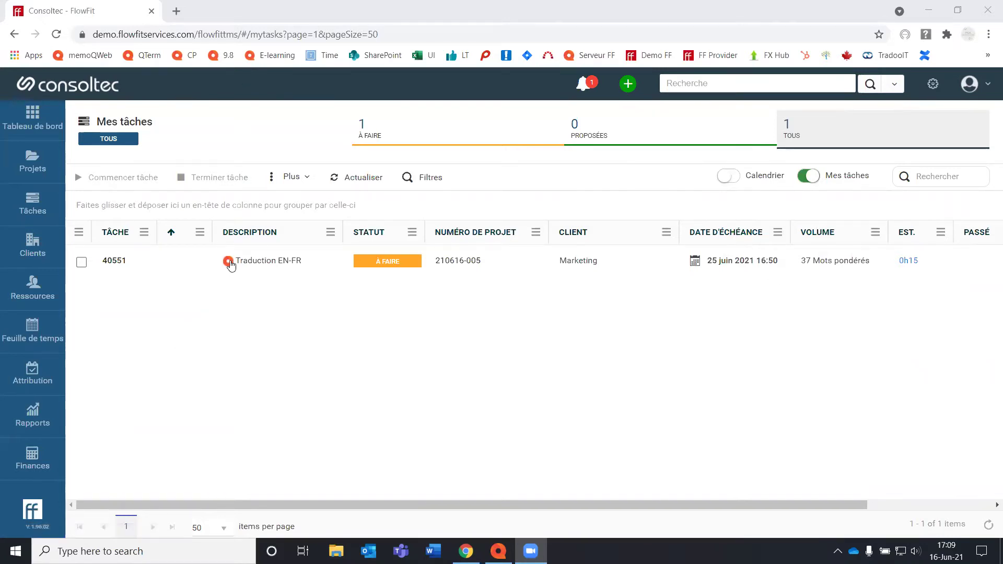
Open the Traduction EN-FR task from the translator's task list and start it.
click(229, 262)
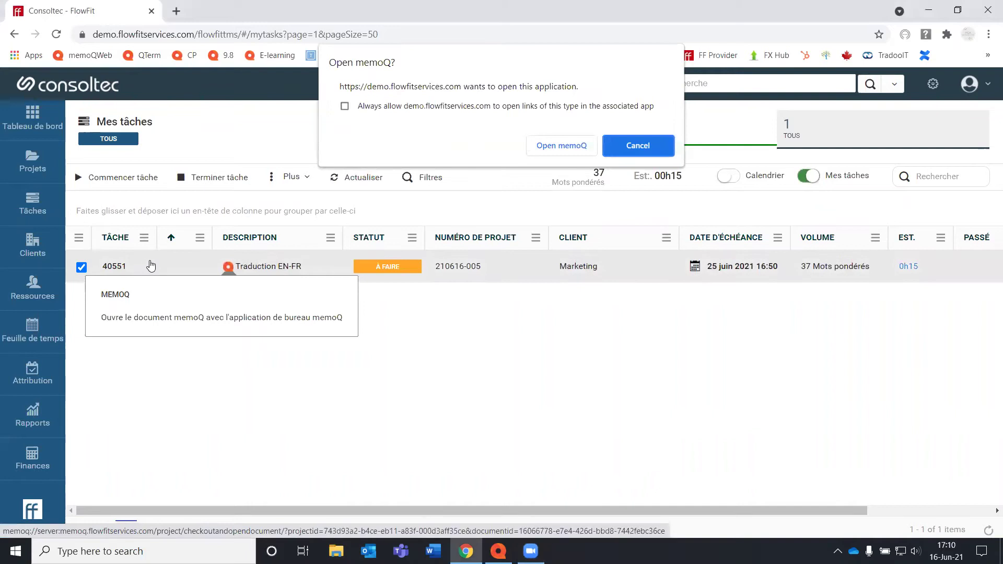
key(Escape)
click(133, 269)
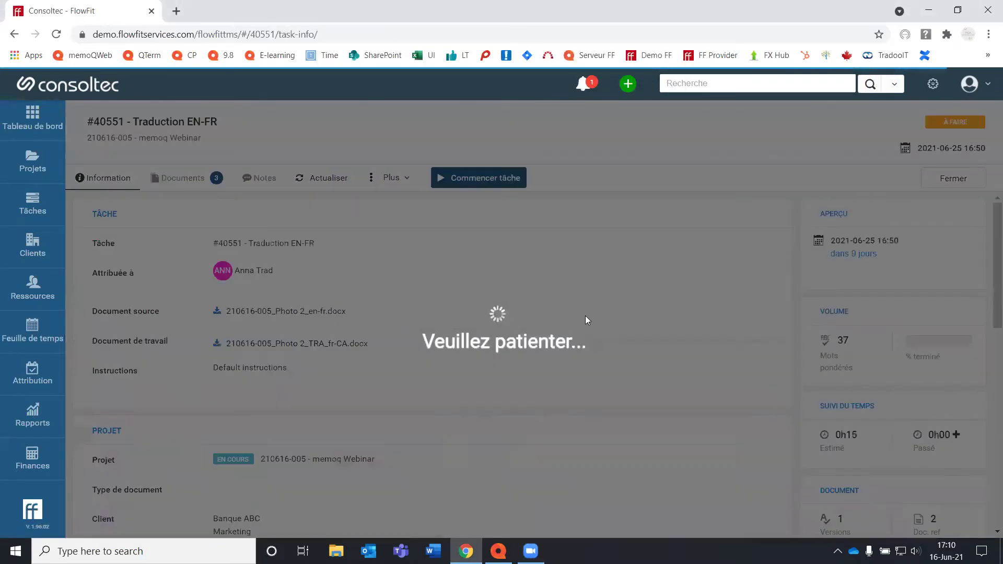
scroll(620, 285, down, 9)
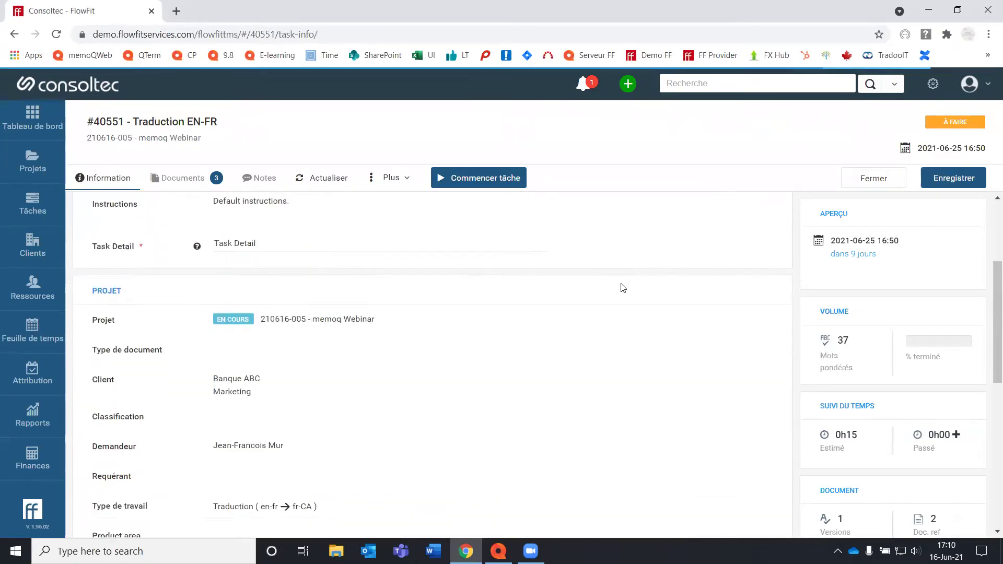
scroll(631, 336, up, 10)
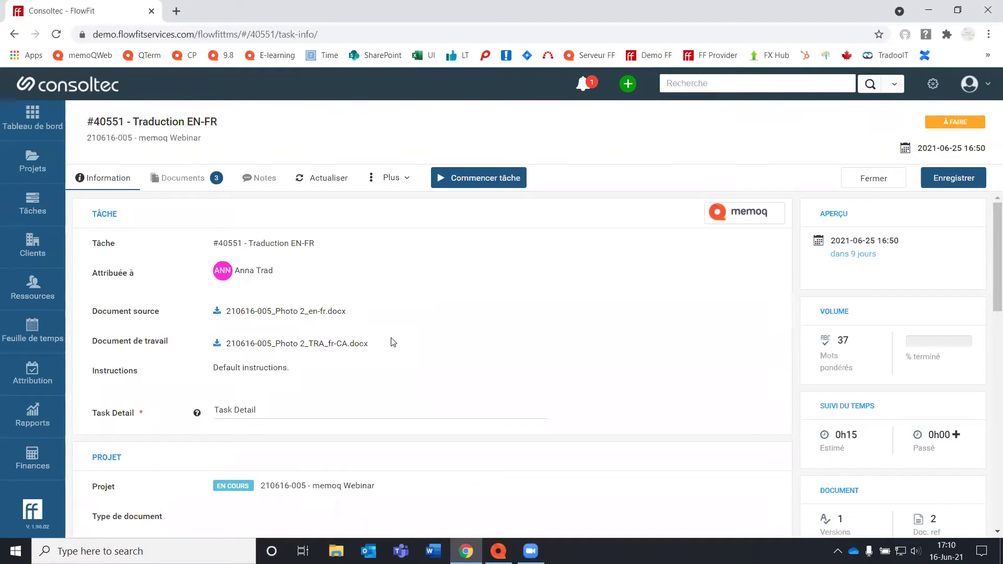
click(457, 184)
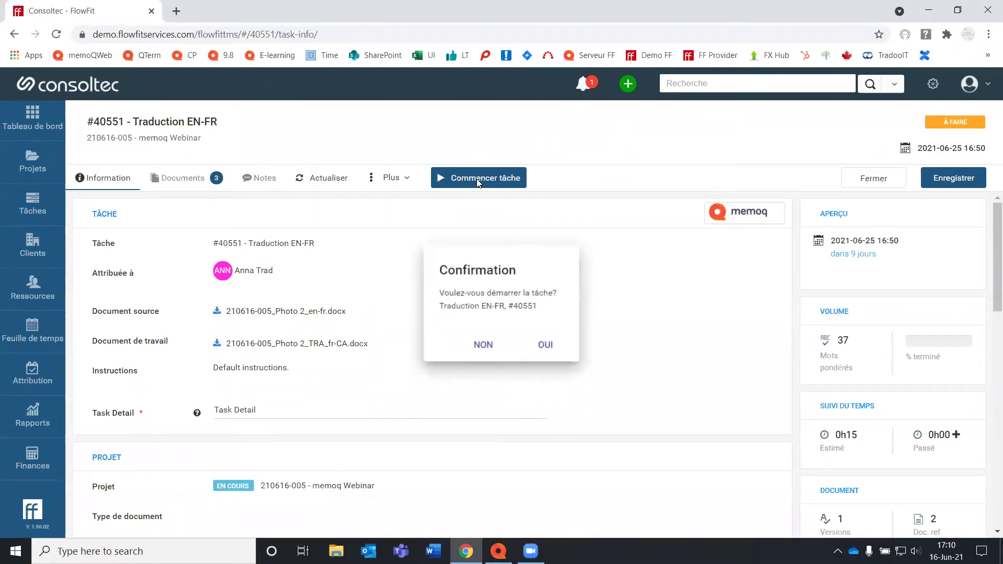
click(546, 346)
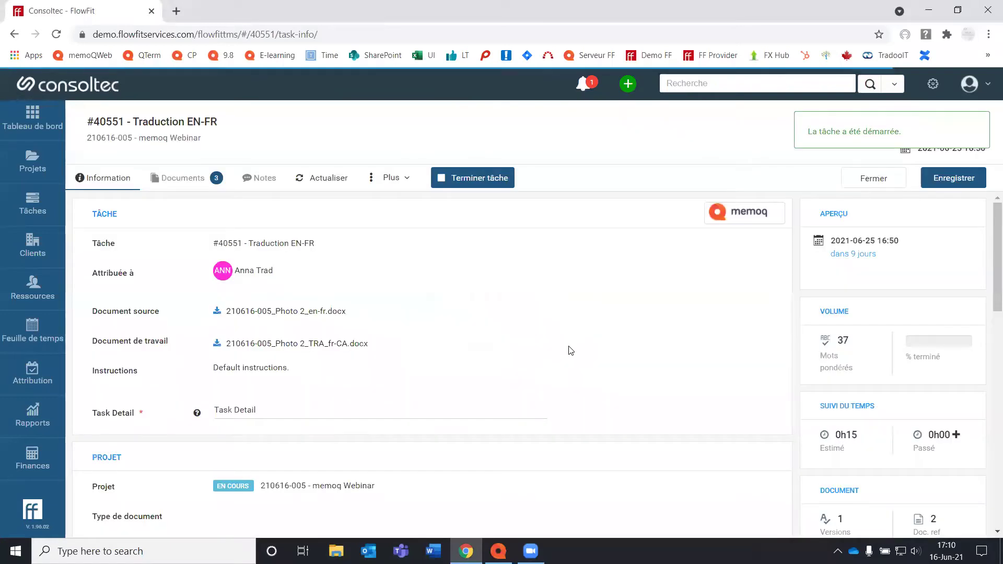
Switch to memoQ, open the 210616-005memoq Webinar online project, and retrieve a local copy of it.
click(756, 211)
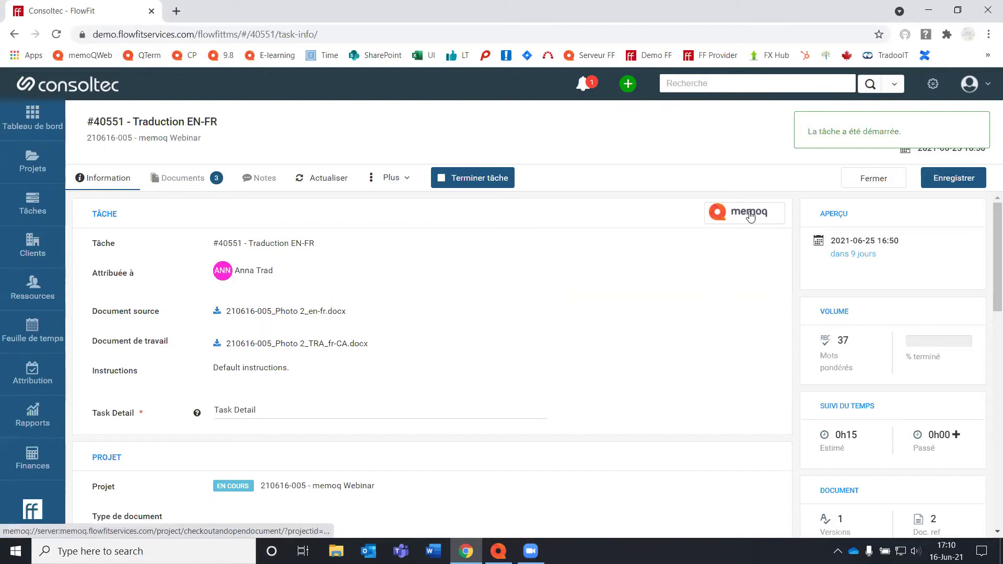
click(622, 152)
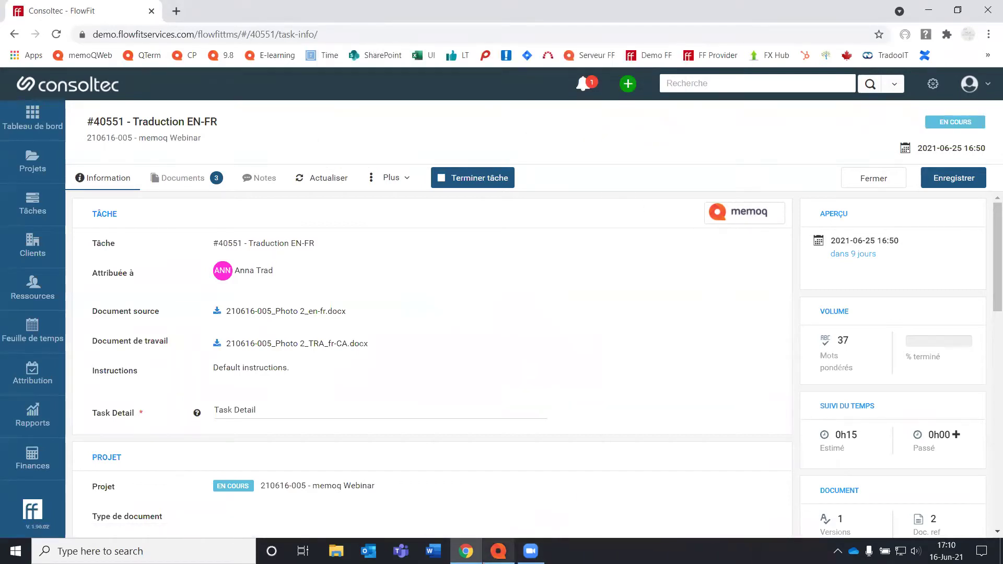
mouse_move(498, 551)
click(514, 506)
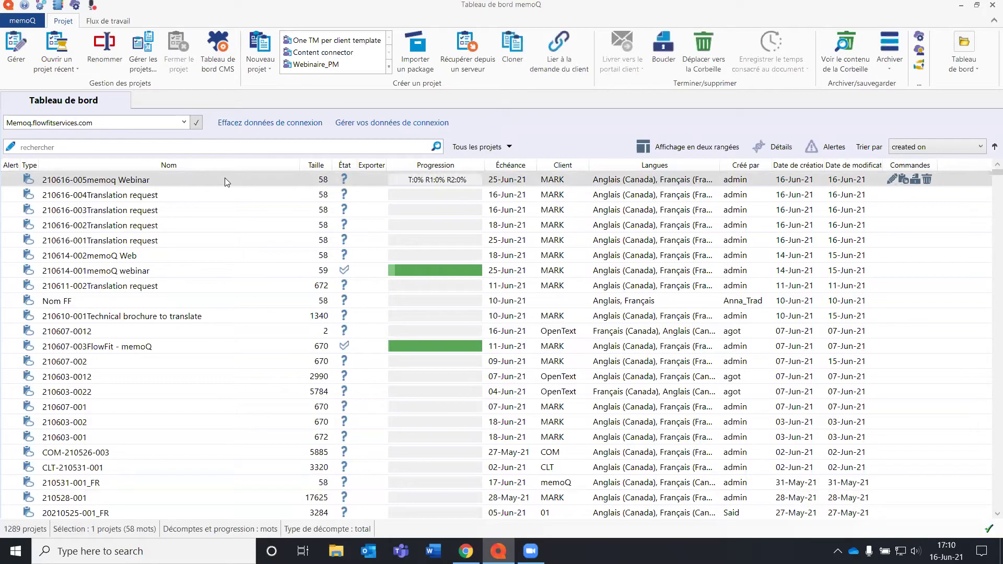
double_click(225, 180)
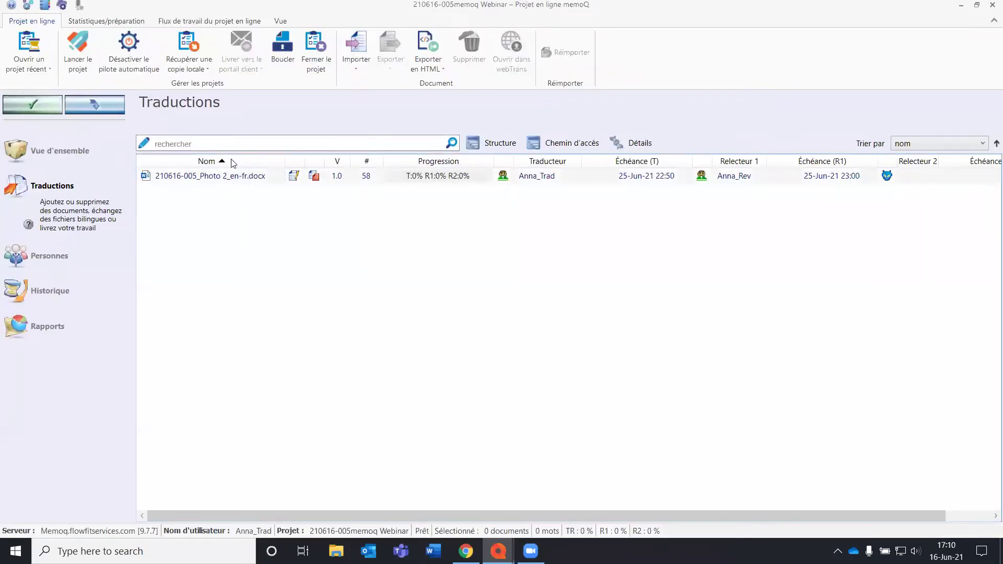
click(187, 39)
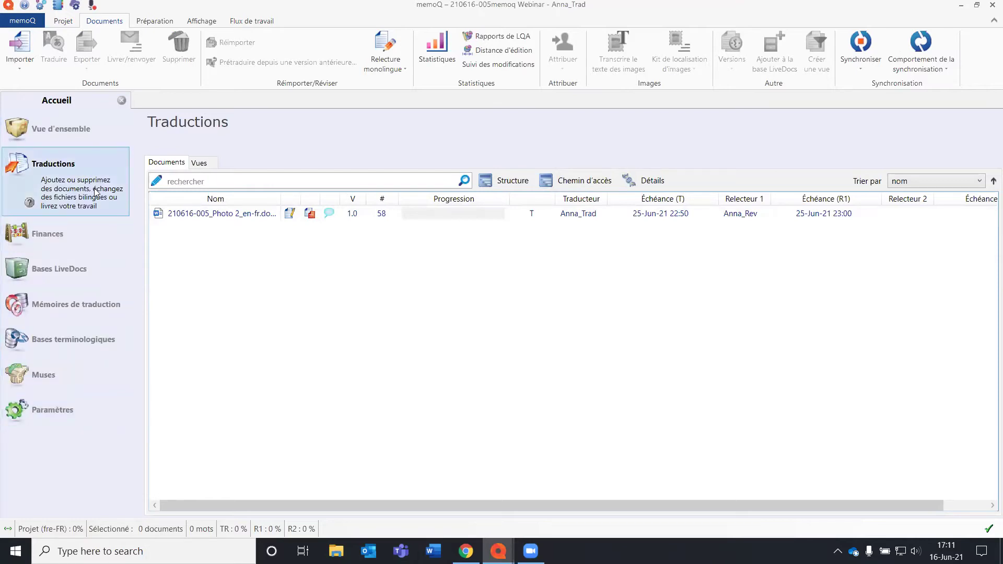
Examine the translation memories and term bases attached to the project, and return to its translation documents.
click(97, 304)
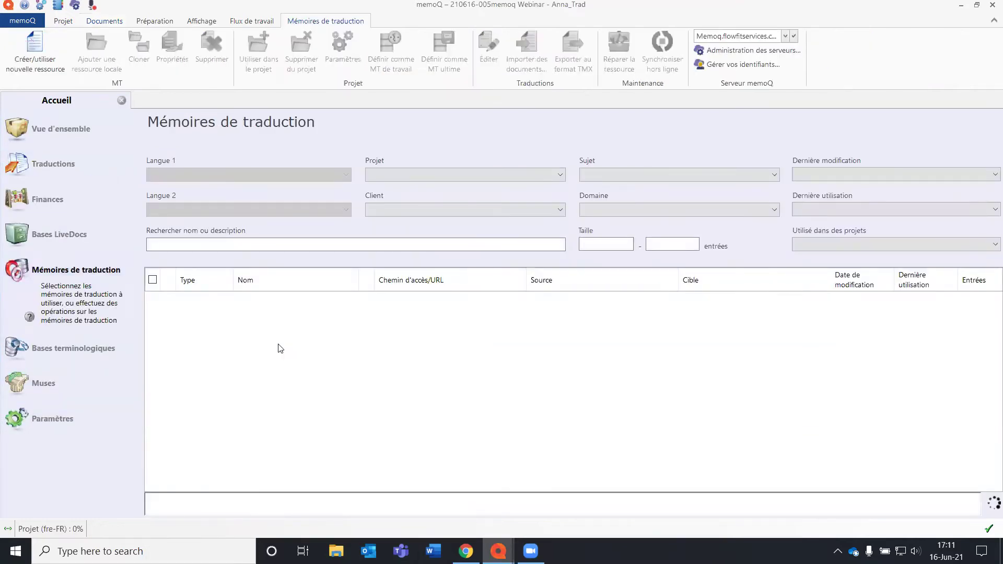
click(97, 350)
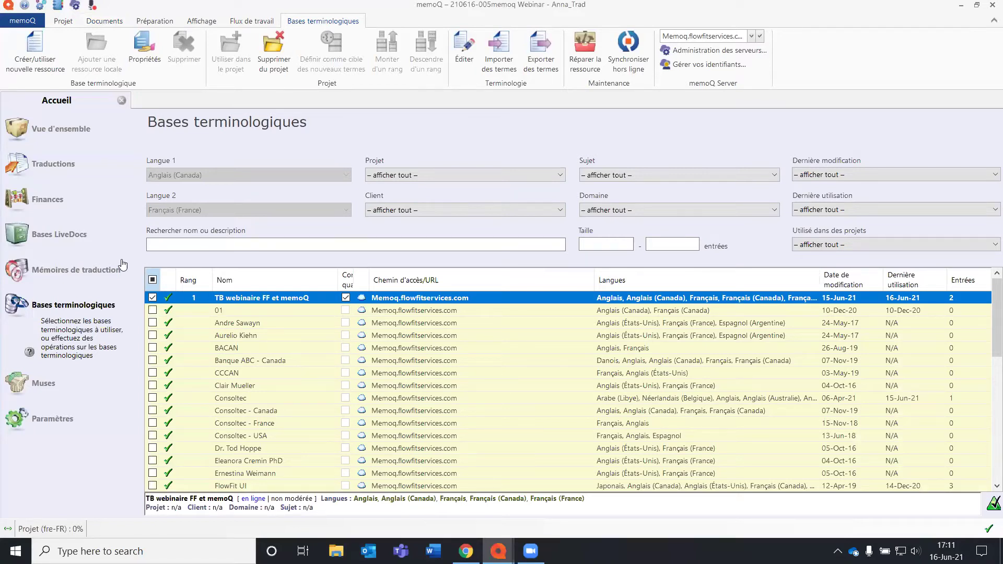
click(54, 165)
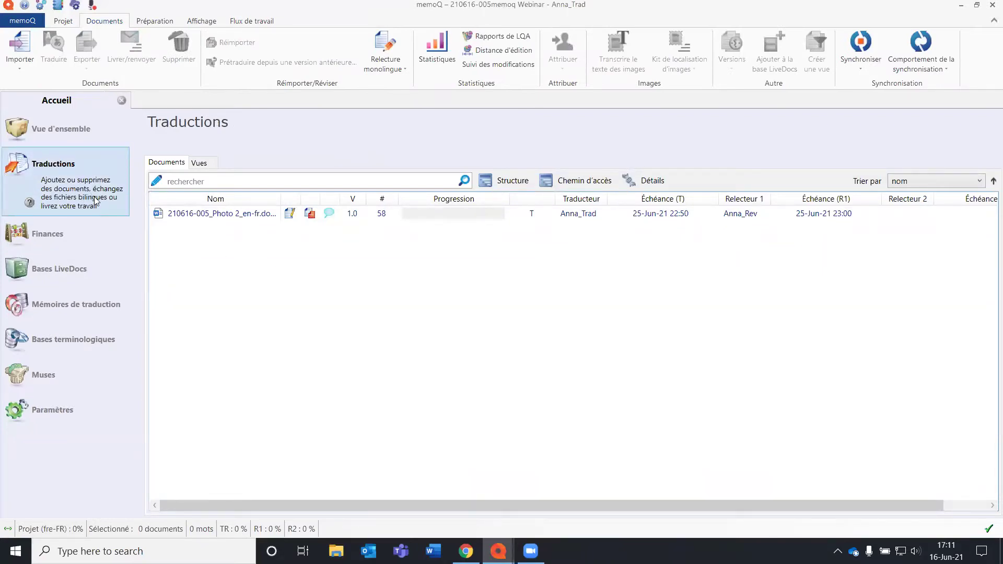
Open 210616-005_Photo 2_en-fr.docx, adapt the memory match for segment 1 to "C'est une photo.", and confirm the segment.
click(199, 219)
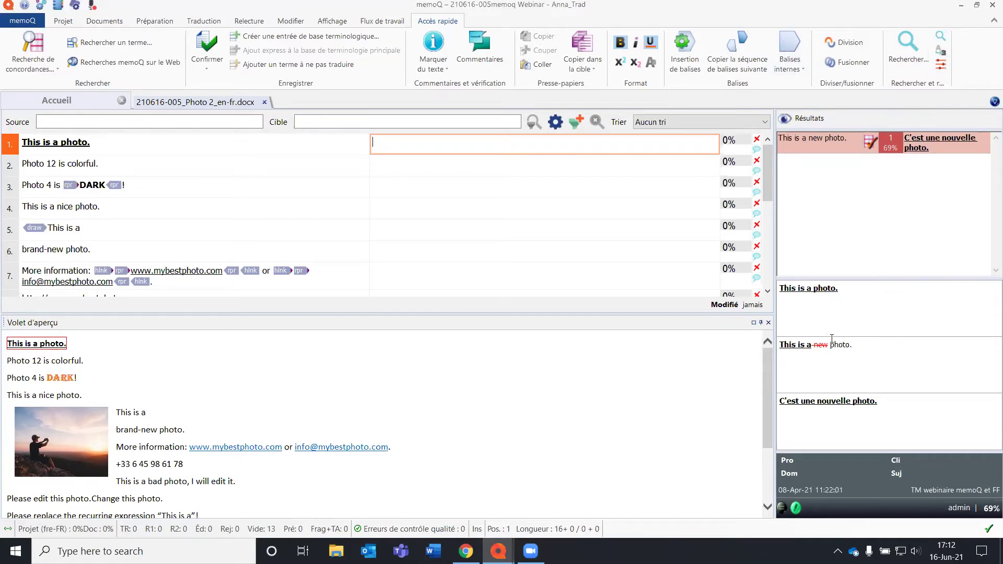
double_click(857, 144)
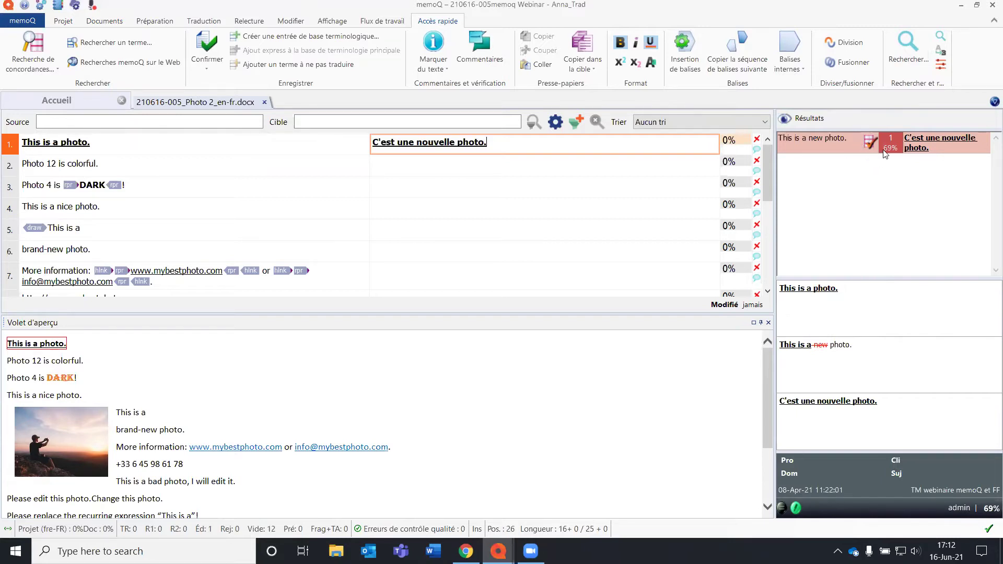
double_click(431, 145)
key(Delete)
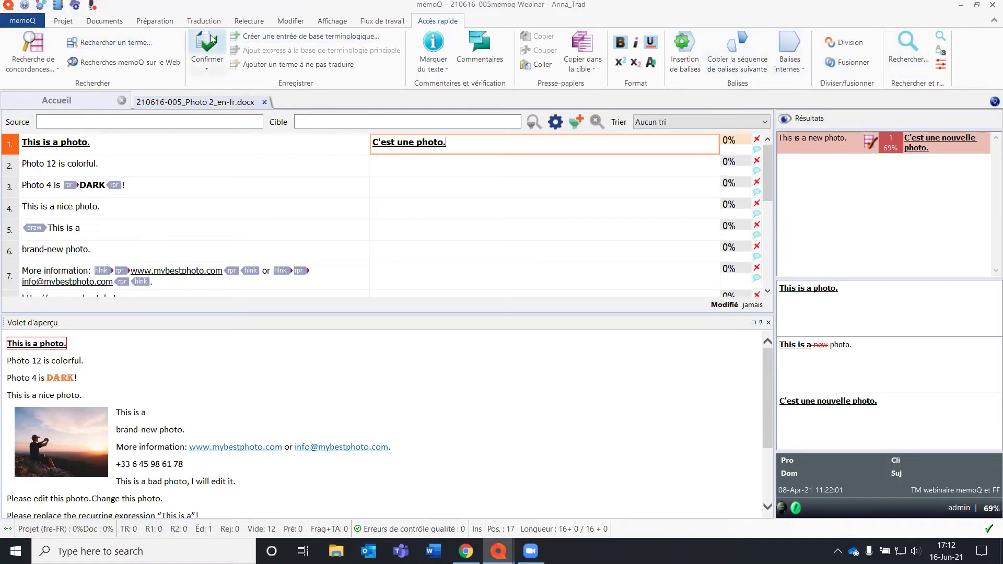
click(207, 45)
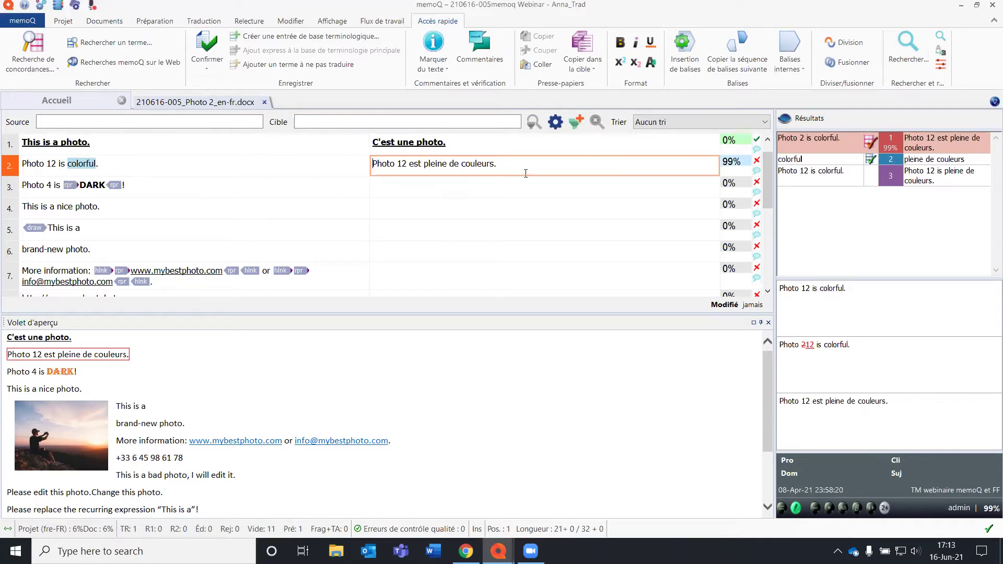
Clear segment 2's target text, try entering 12 with predictive typing, and remove the entry.
drag(567, 163, 337, 162)
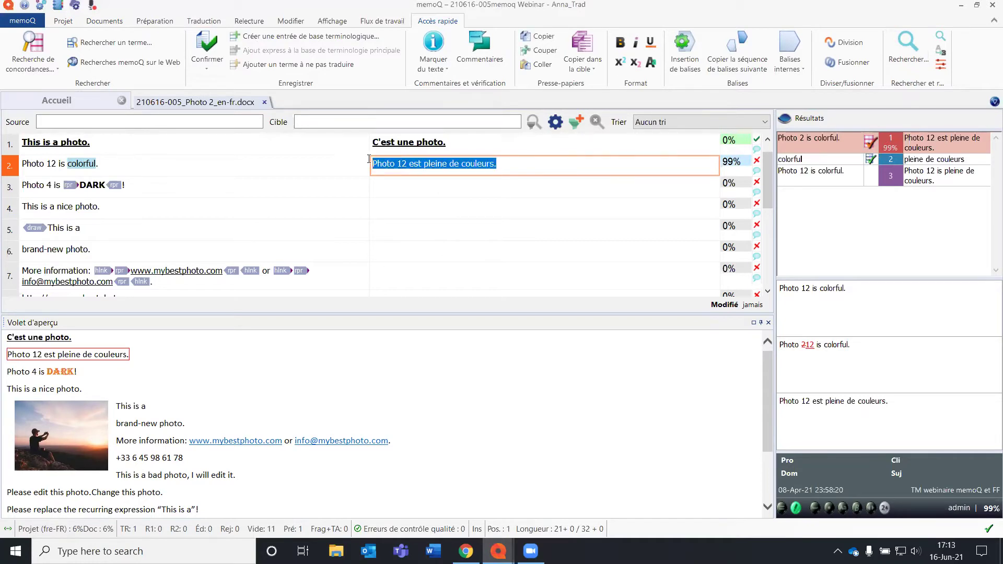
key(Delete)
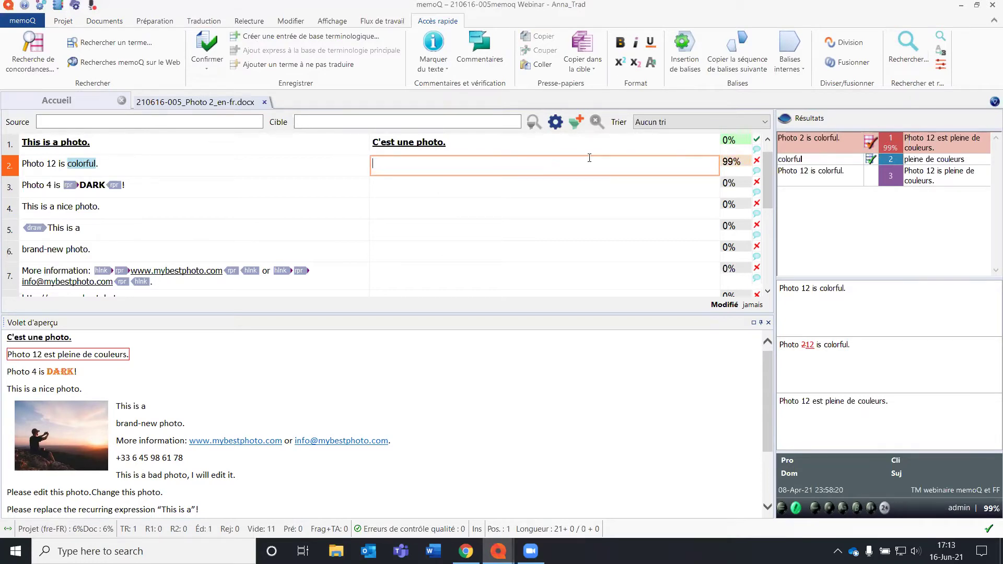
text(12)
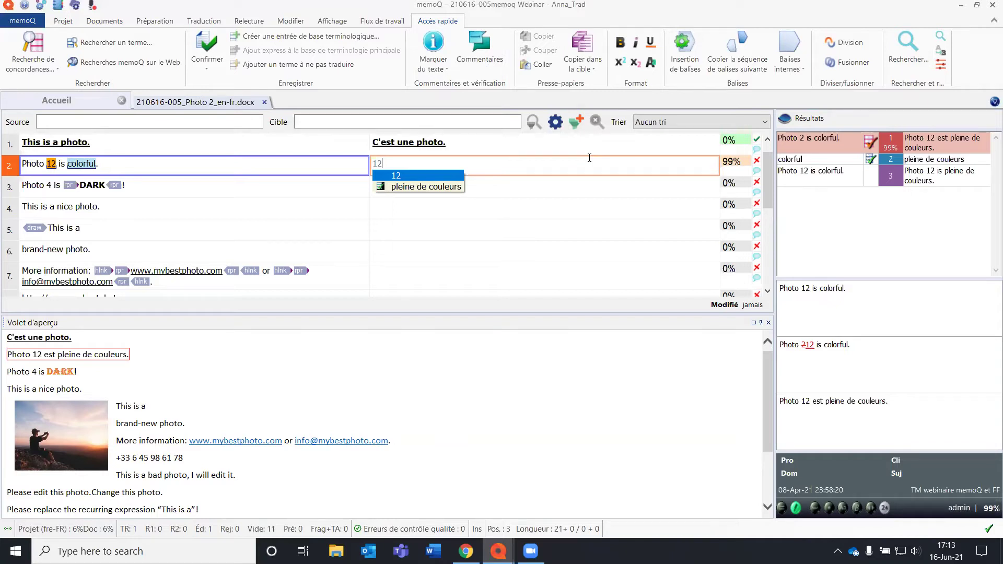
key(Down)
key(Return)
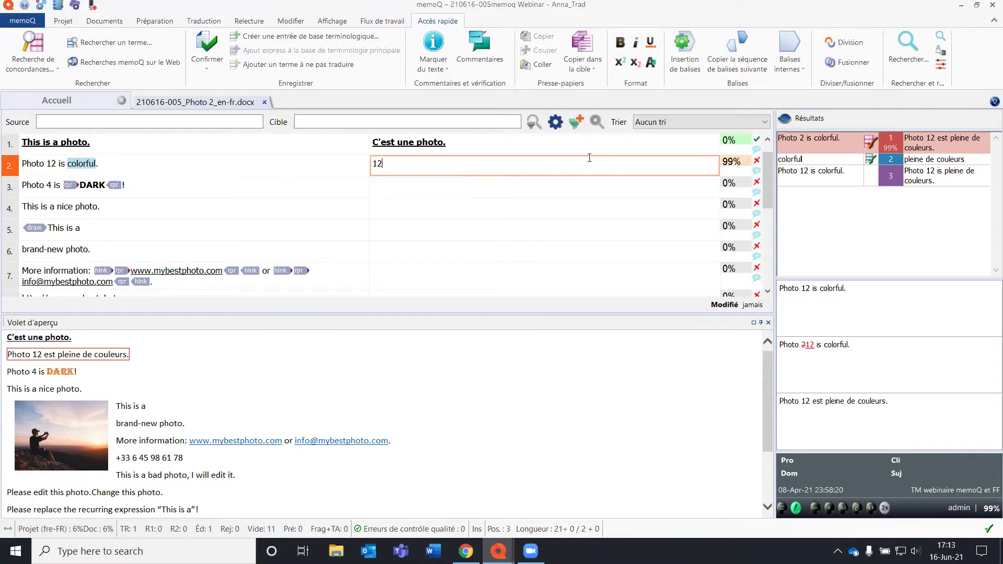
key(BackSpace)
key(BackSpace)
Insert the memory match "Photo 12 est pleine de couleurs." into segment 2 and confirm the segment.
double_click(872, 141)
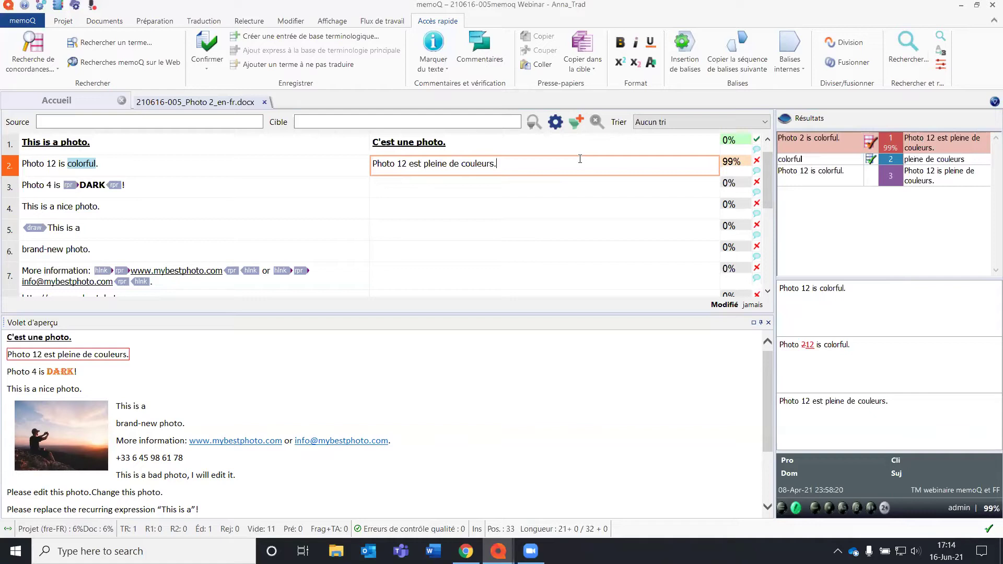
key(ctrl+Return)
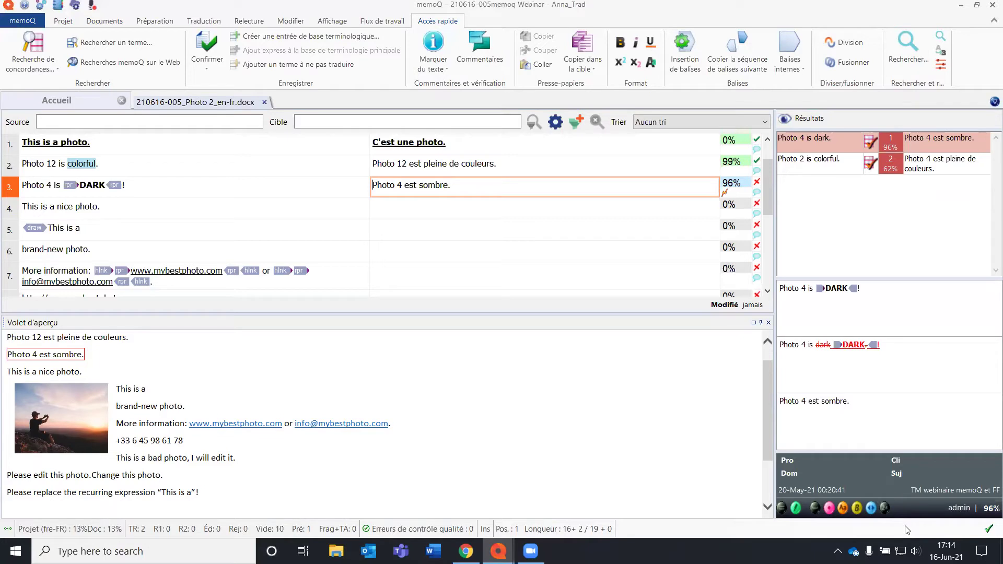
Make the word "sombre" in segment 3's translation bold and change it to uppercase.
click(488, 188)
double_click(433, 185)
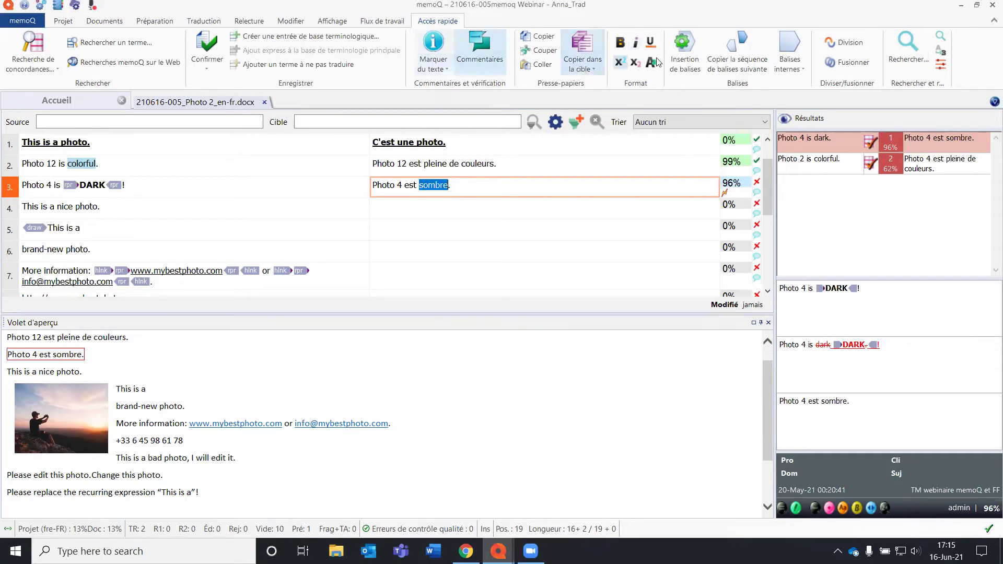
click(619, 42)
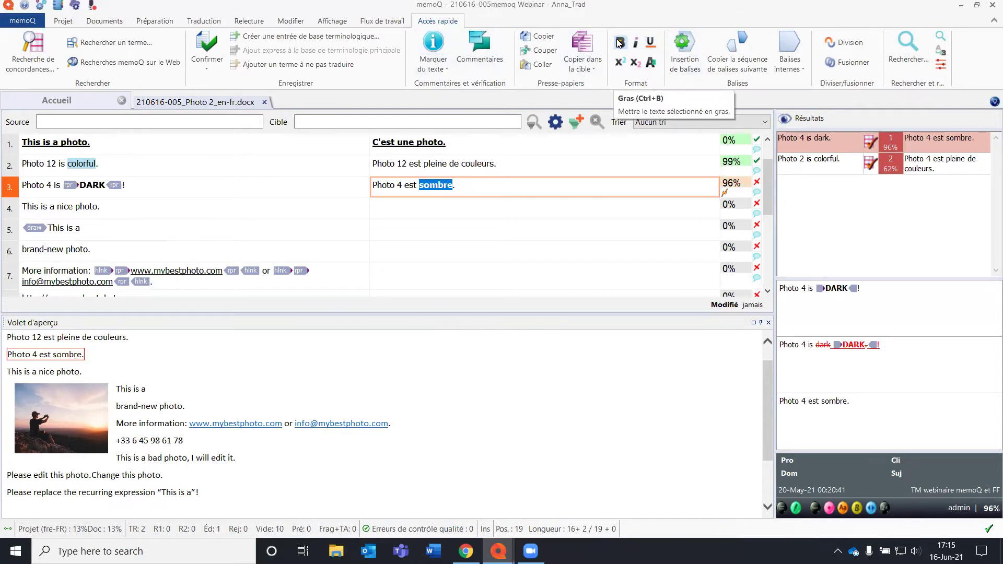
click(651, 64)
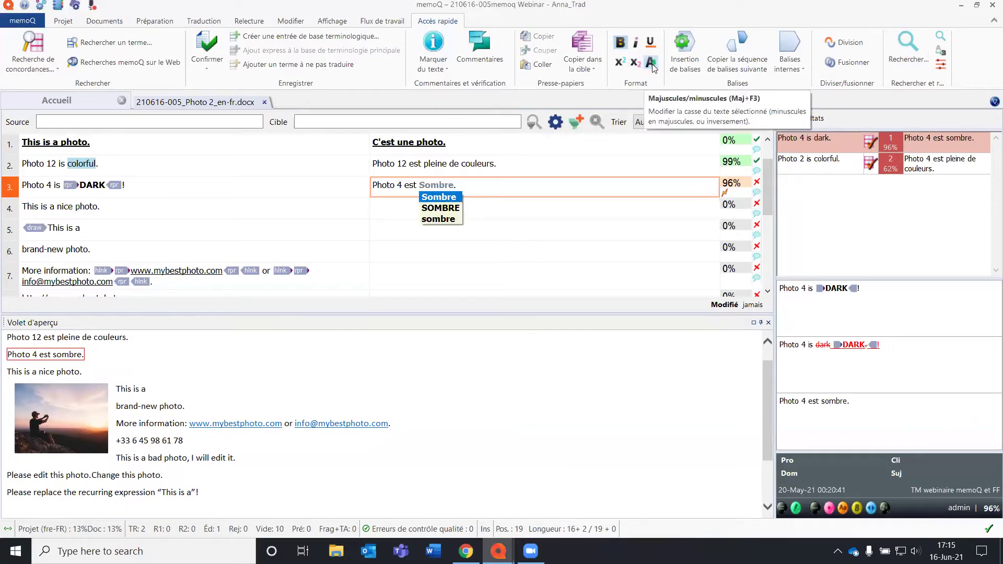
key(shift+F3)
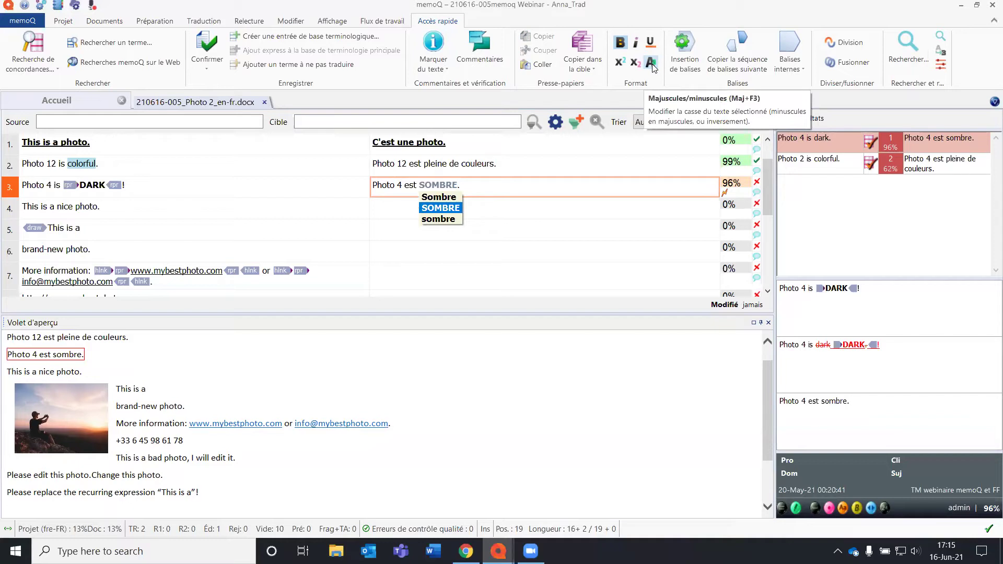
key(Return)
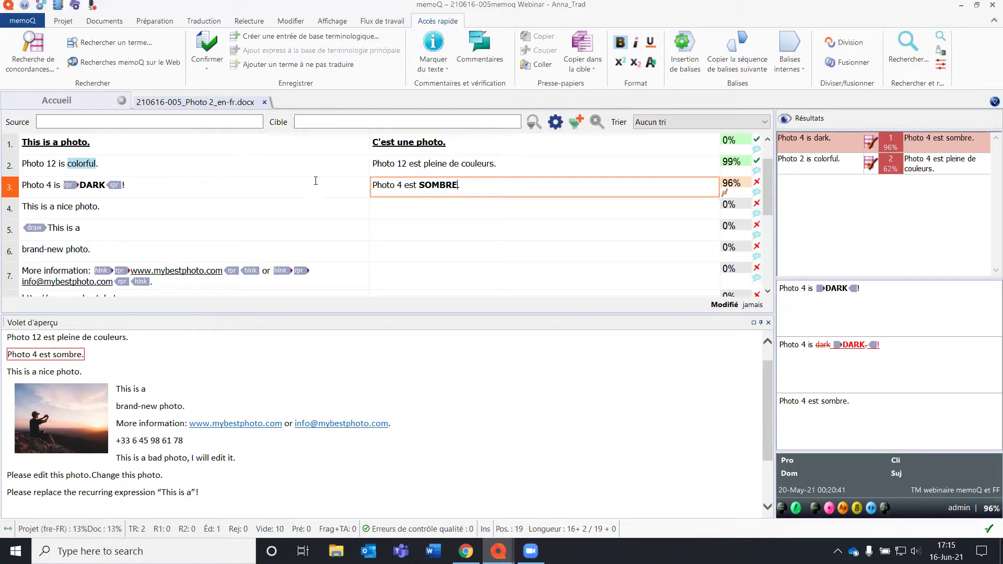
Enclose "SOMBRE" in segment 3's translation with the source formatting tags, end the sentence with "!", and confirm the segment.
click(420, 185)
key(F9)
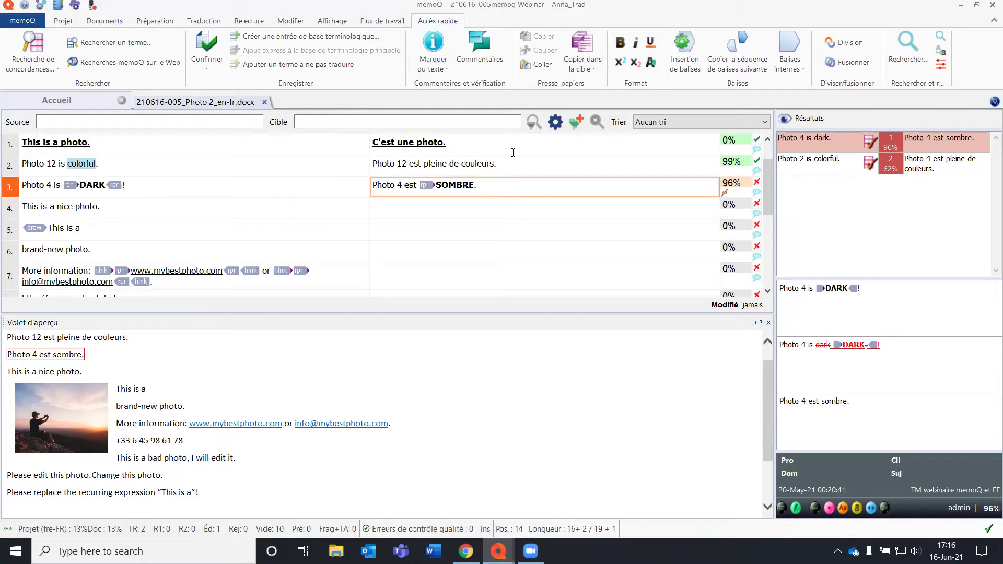
click(476, 184)
click(740, 38)
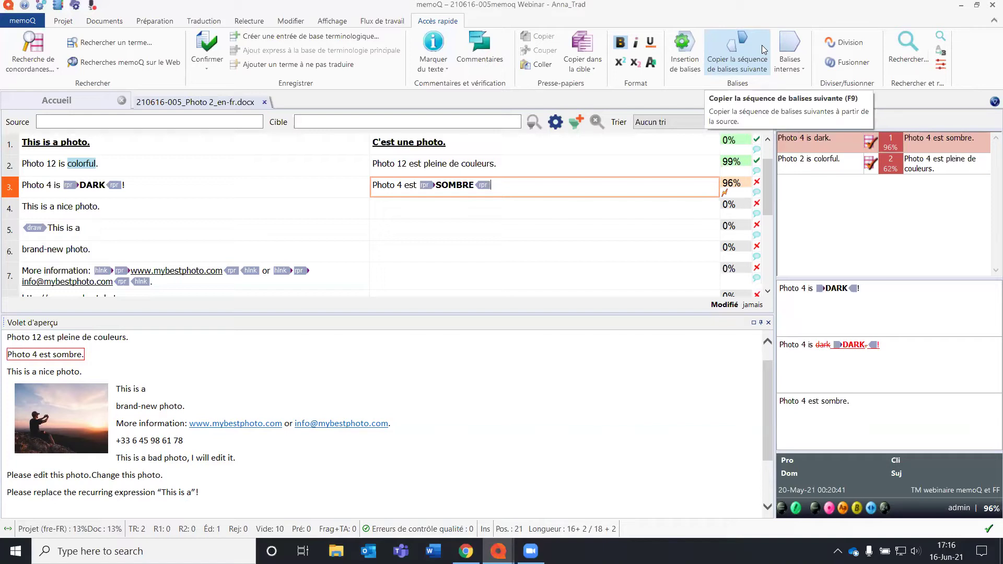
text(!)
key(ctrl+Return)
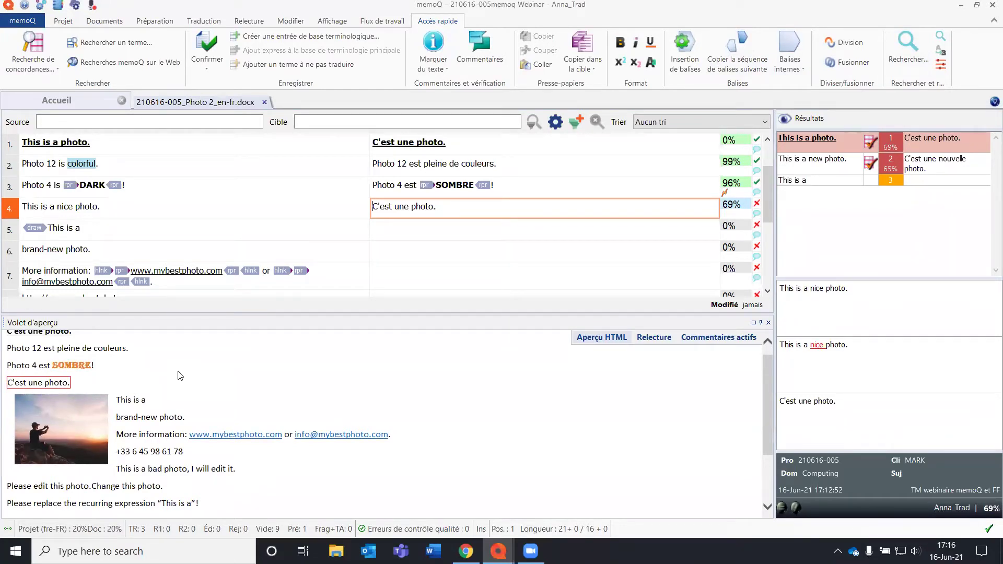
Add "belle" before "photo" in segment 4's translation and confirm the segment.
click(491, 206)
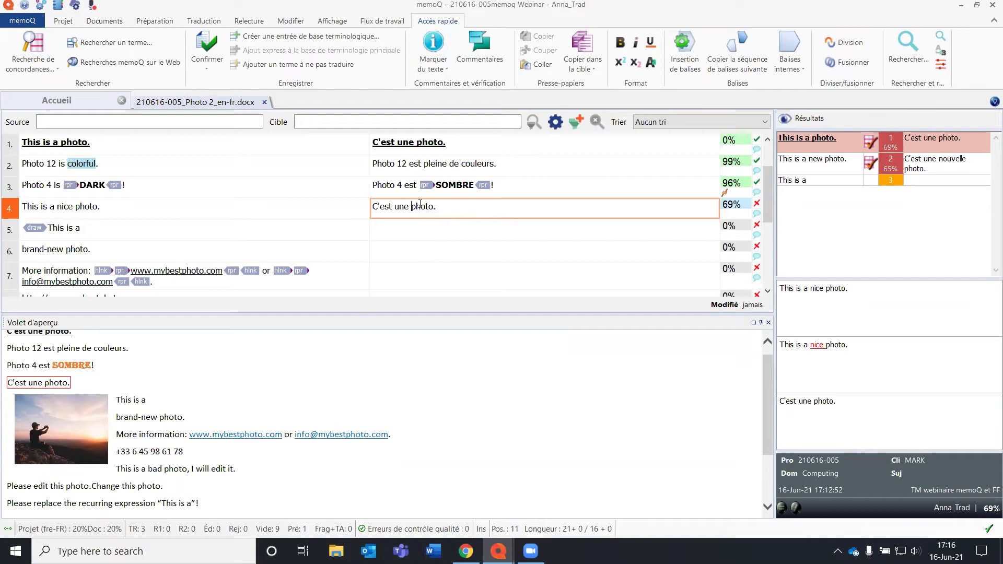
text(bl)
key(BackSpace)
key(BackSpace)
text(belle)
key(ctrl+Return)
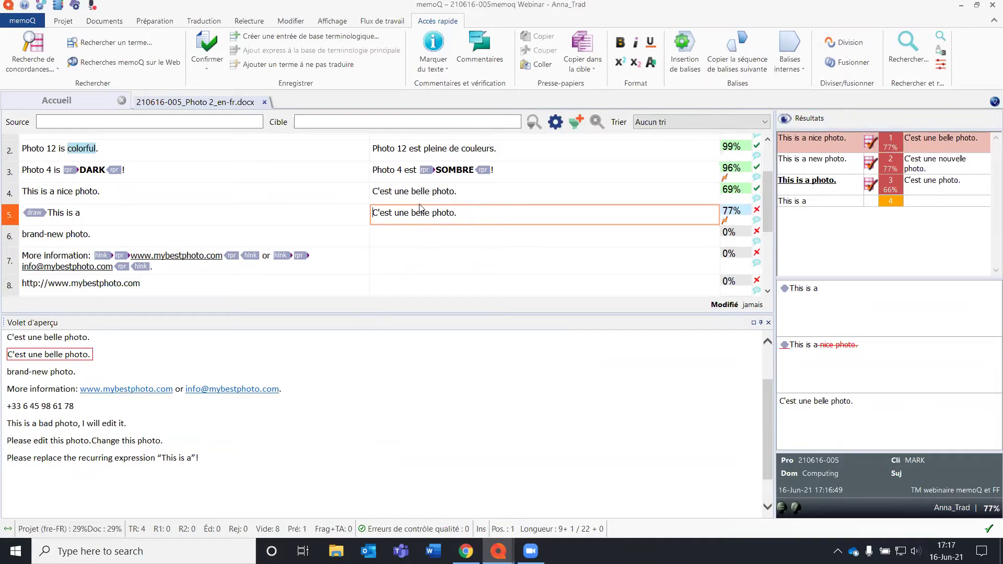
Merge segment 5, "This is a", with the following segment, "brand-new photo.".
right_click(197, 212)
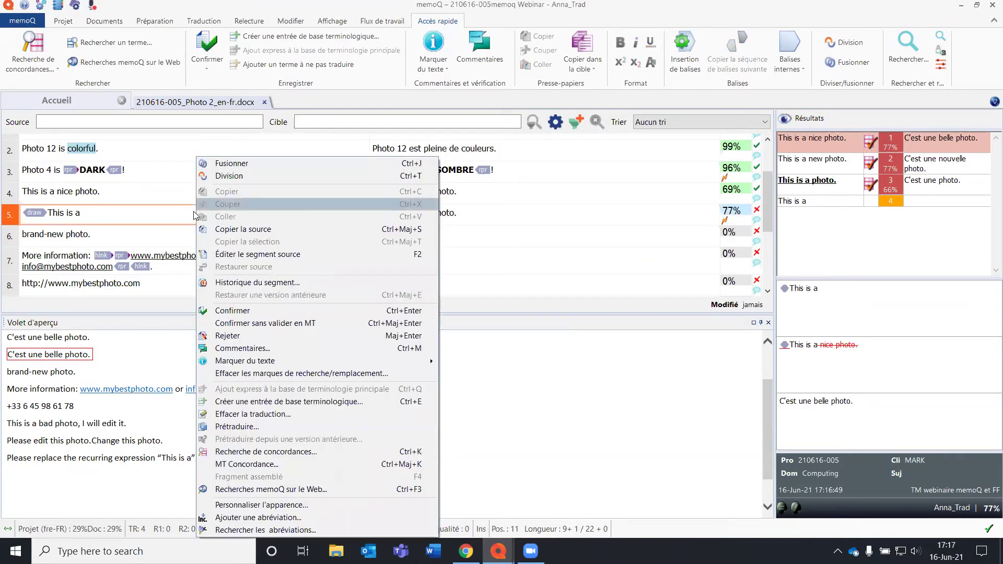
click(261, 163)
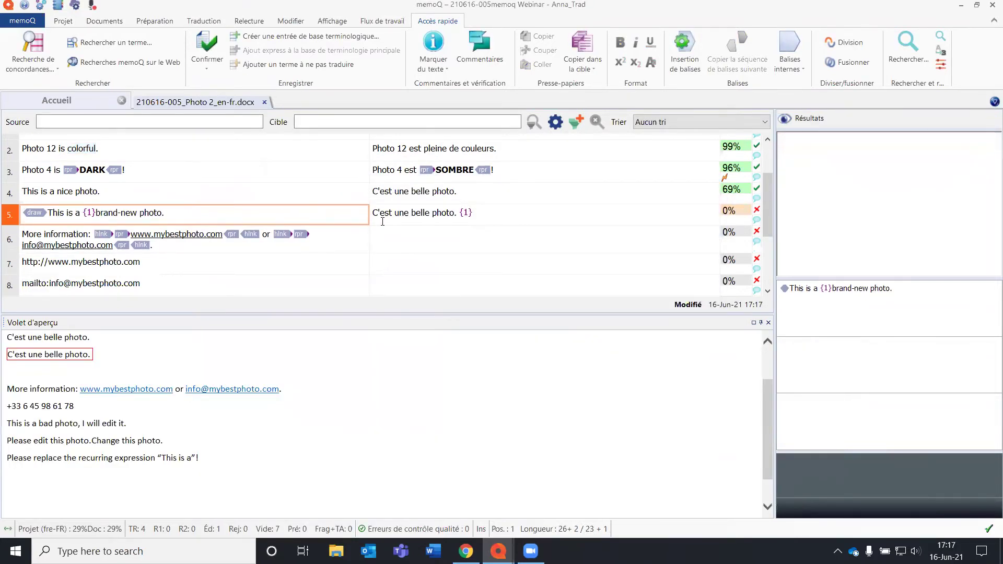
click(511, 205)
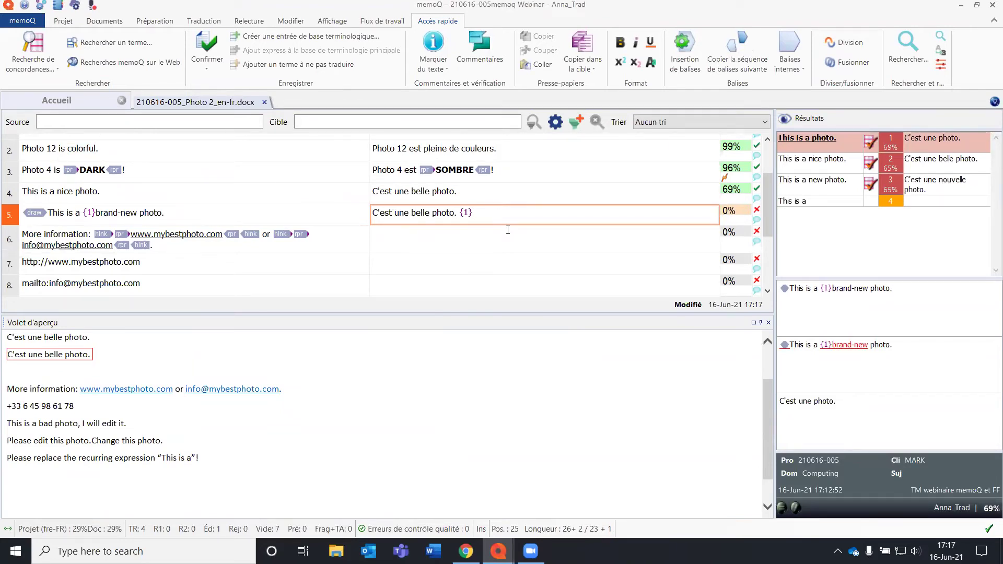
Replace "belle" with "toute nouvelle" in segment 5's translation.
click(412, 213)
text(toute nouvelle)
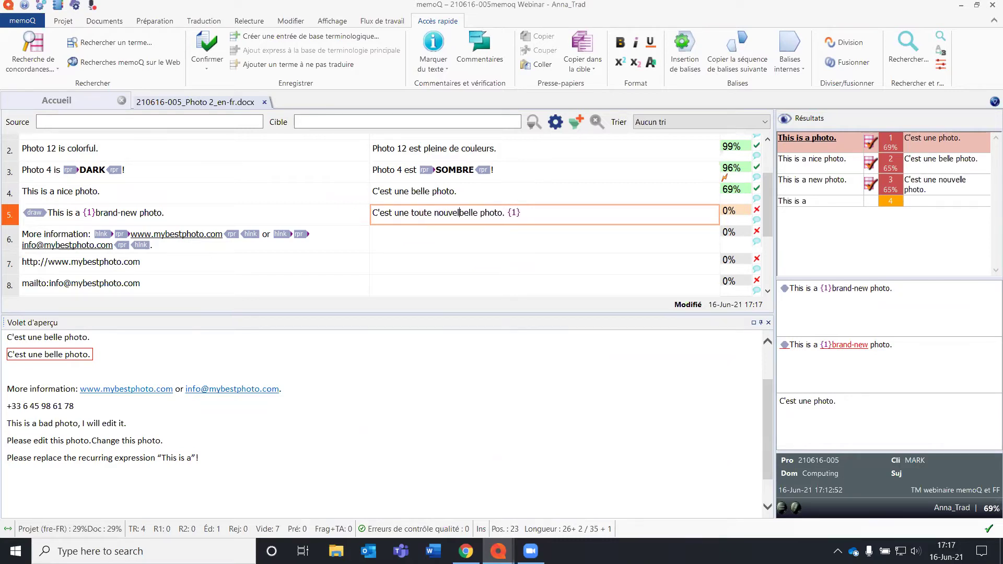
key(Delete)
key(Delete)
key(Delete)
key(Delete)
key(Delete)
Insert the draw tag at the start of segment 5's translation, delete the trailing {1} tag, and confirm the segment.
key(Home)
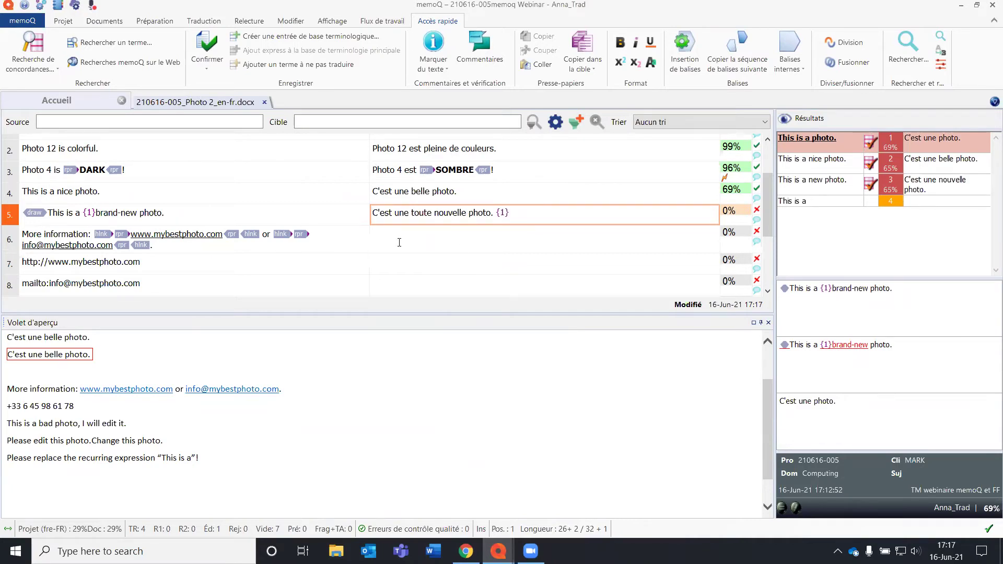
key(F9)
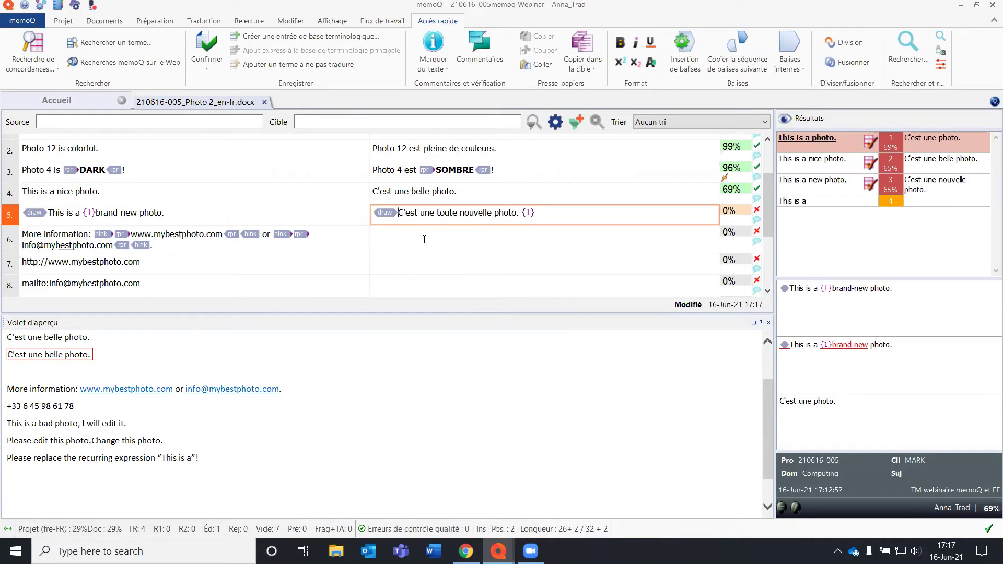
click(552, 215)
key(BackSpace)
key(BackSpace)
key(ctrl+Return)
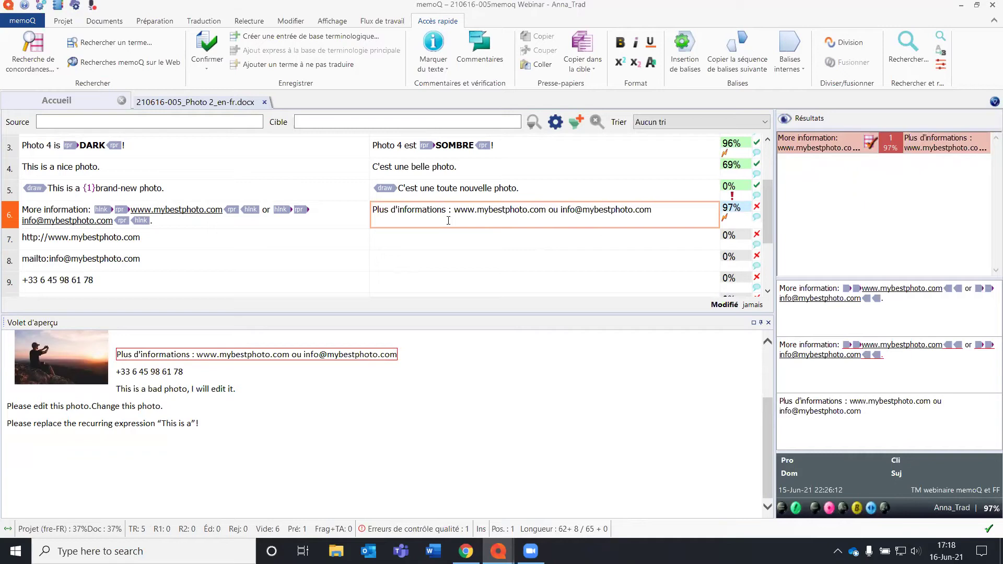
Enclose the web and e-mail addresses in segment 6's translation with their source tags, add a final period, and confirm the segment.
drag(454, 208, 534, 236)
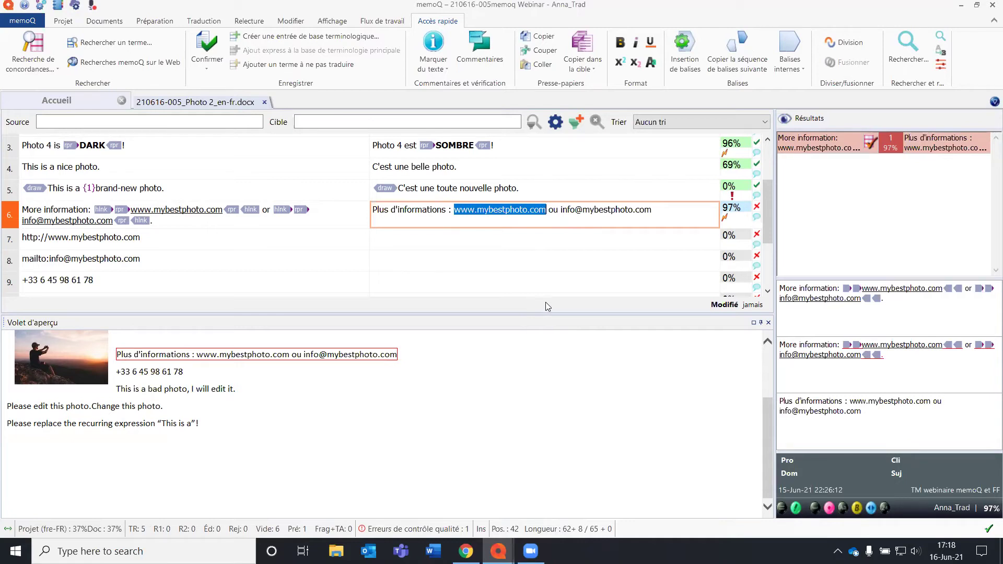
key(alt+F8)
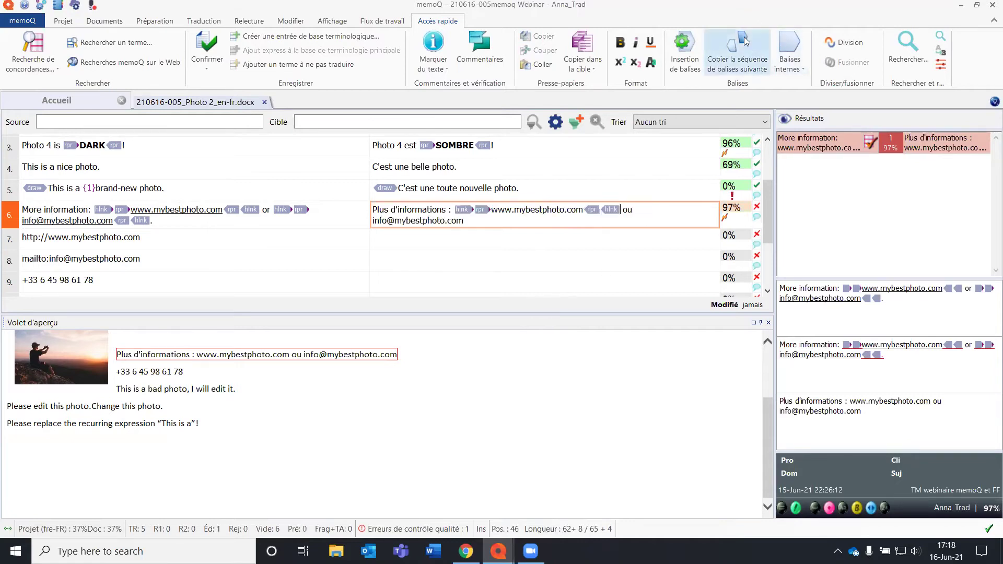
drag(464, 221, 372, 220)
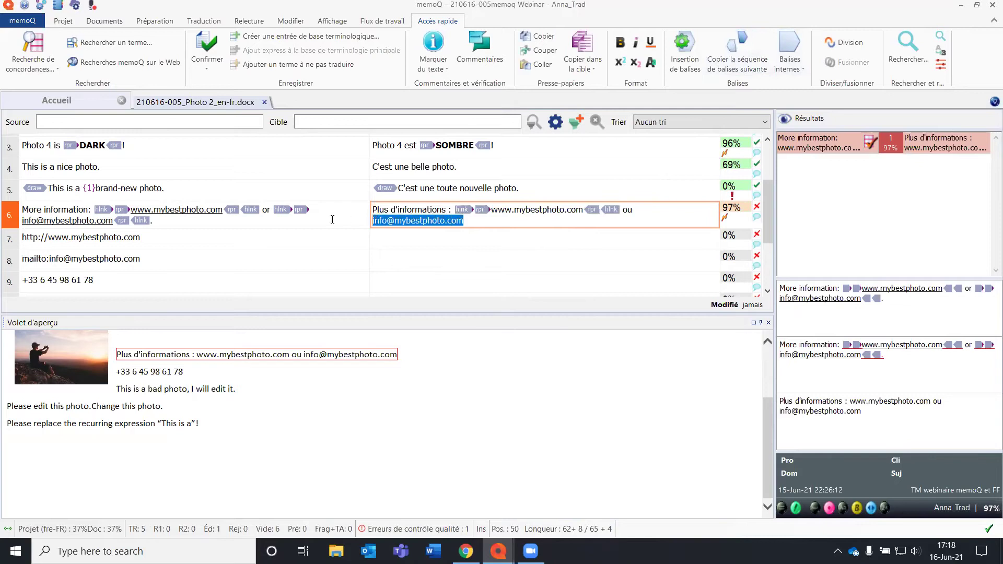
key(alt+F8)
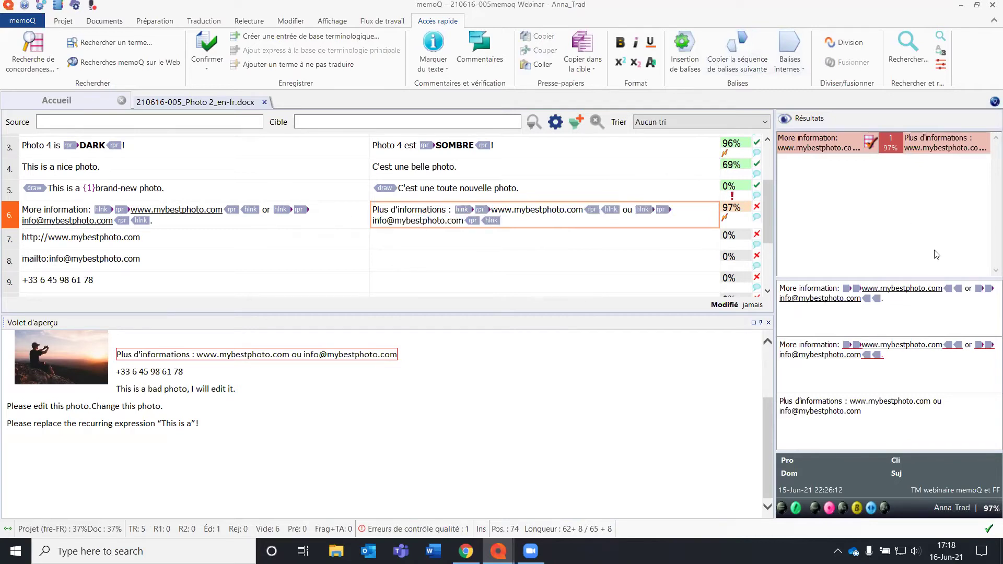
text(.)
key(ctrl+Return)
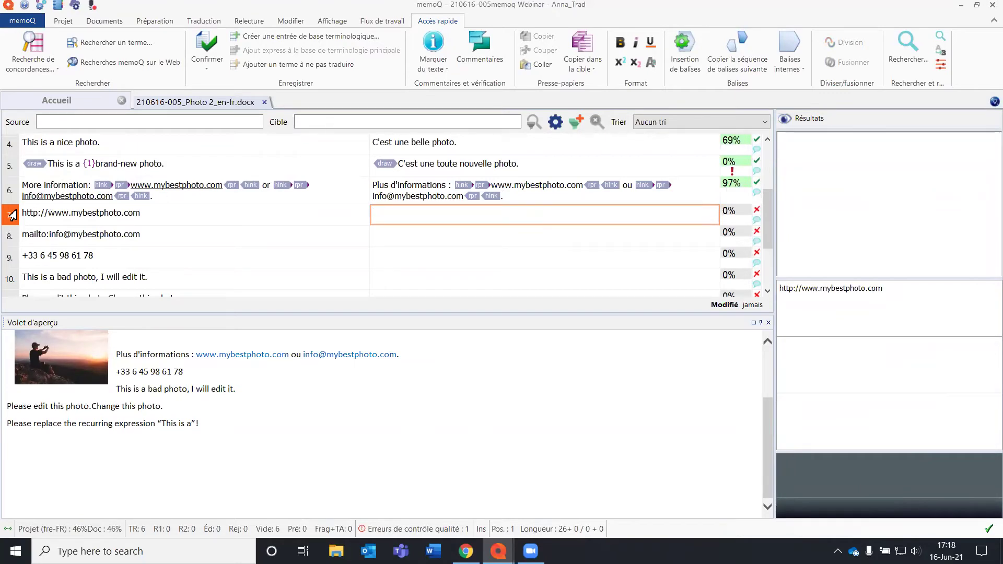
Copy the source text of segments 7 to 9 into their targets and confirm all three segments.
drag(12, 214, 11, 257)
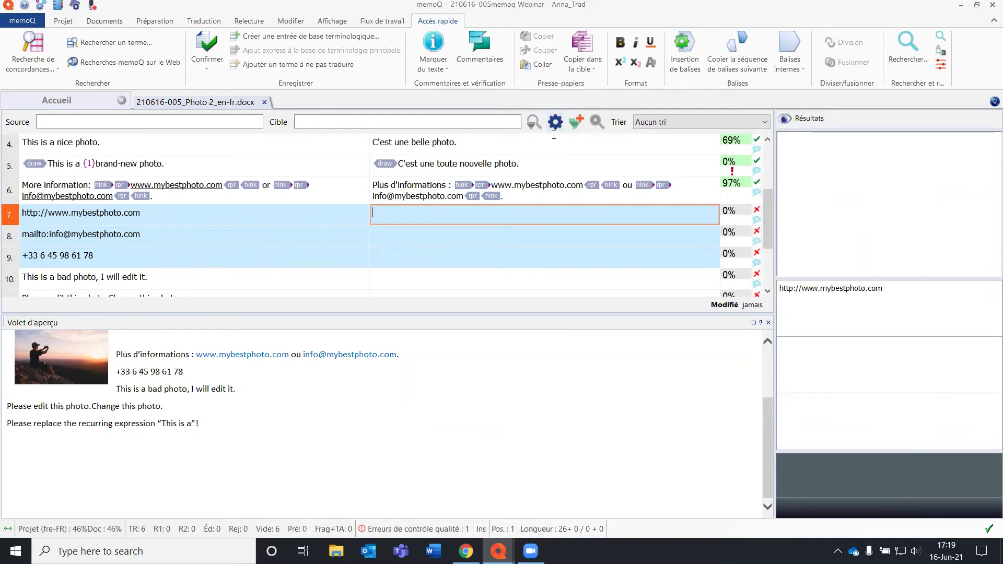
click(585, 48)
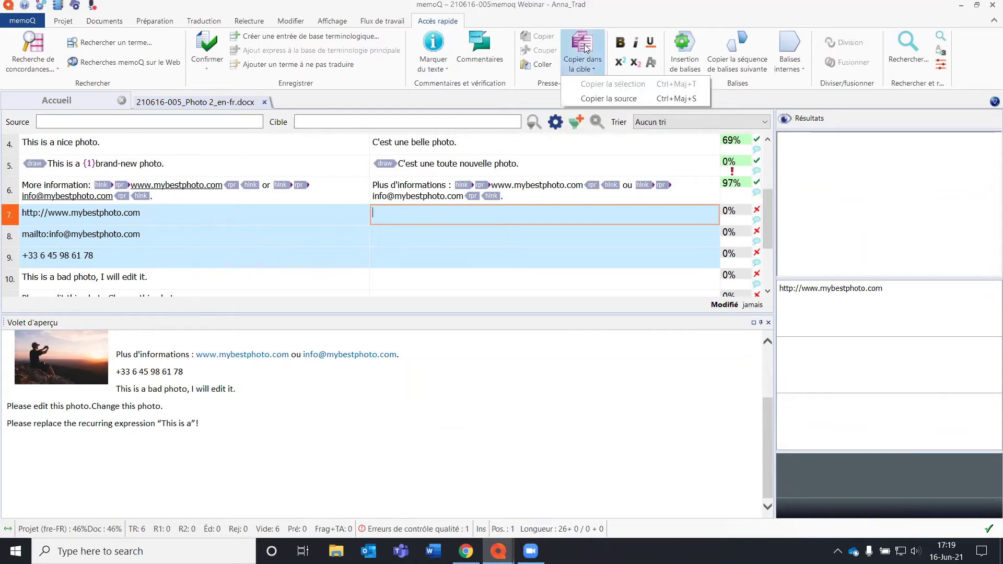
click(594, 99)
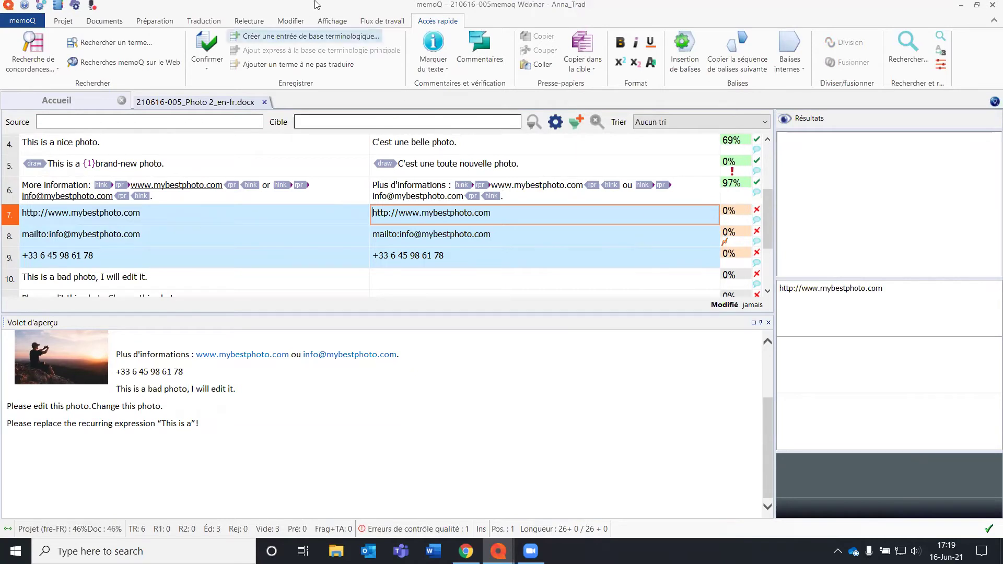
click(207, 46)
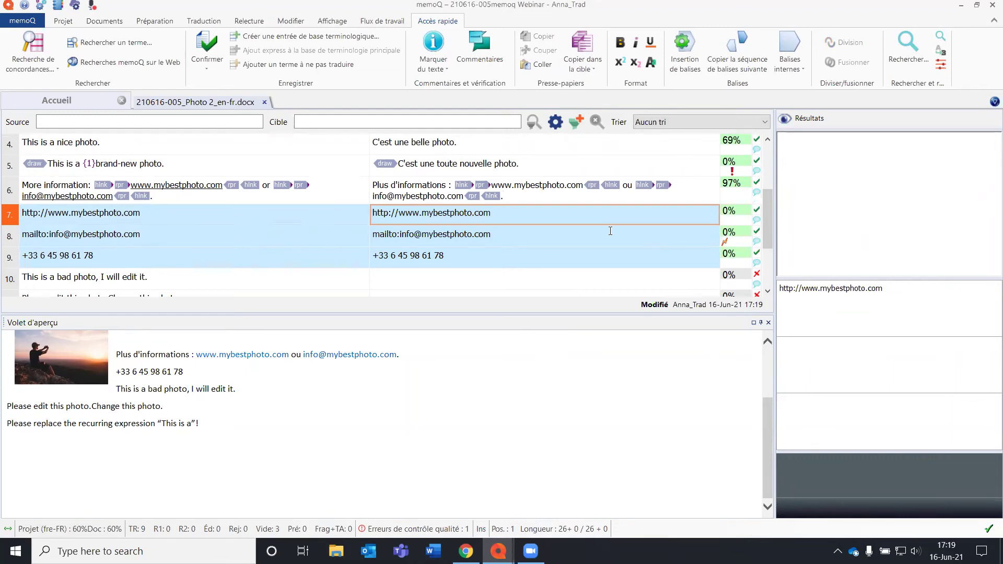
Translate segment 10 as "C'est une mauvaise photo, je vais la modifier.", using the suggested term "mauvaise", and confirm the segment.
scroll(596, 220, down, 1)
click(563, 239)
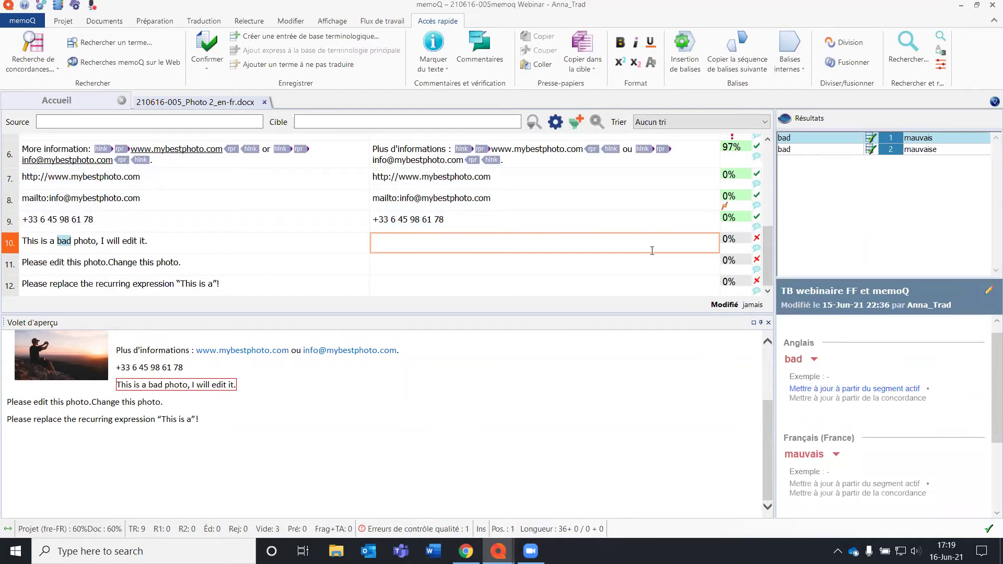
text(C'est une m)
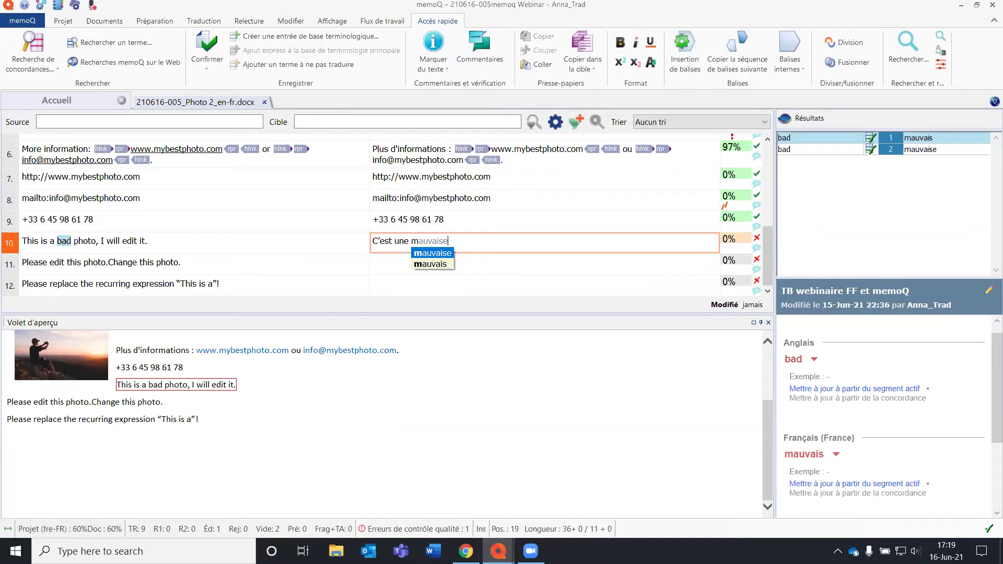
key(Return)
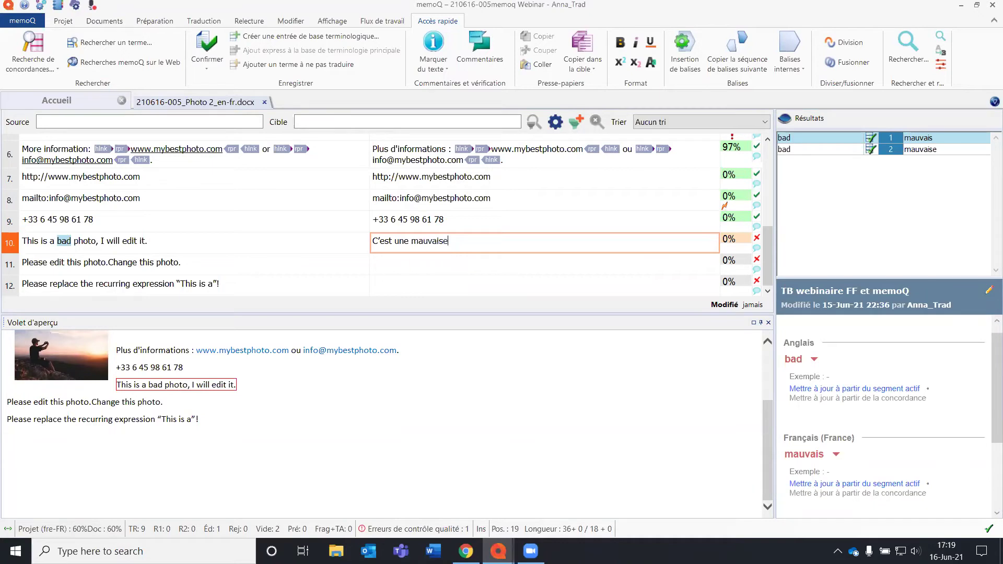
text(photo, je vais la moifier)
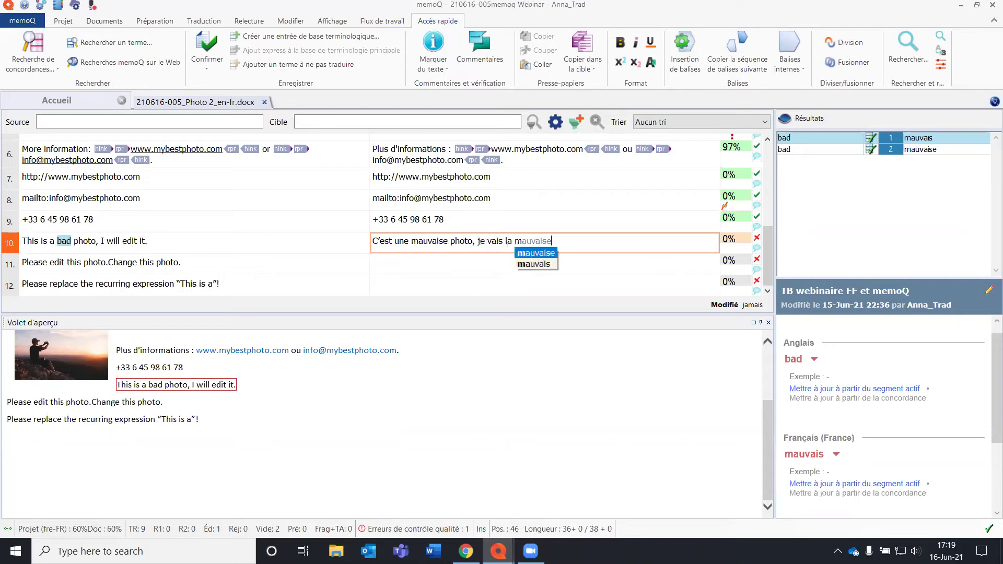
key(BackSpace)
key(BackSpace)
key(BackSpace)
key(BackSpace)
key(BackSpace)
text(difier.)
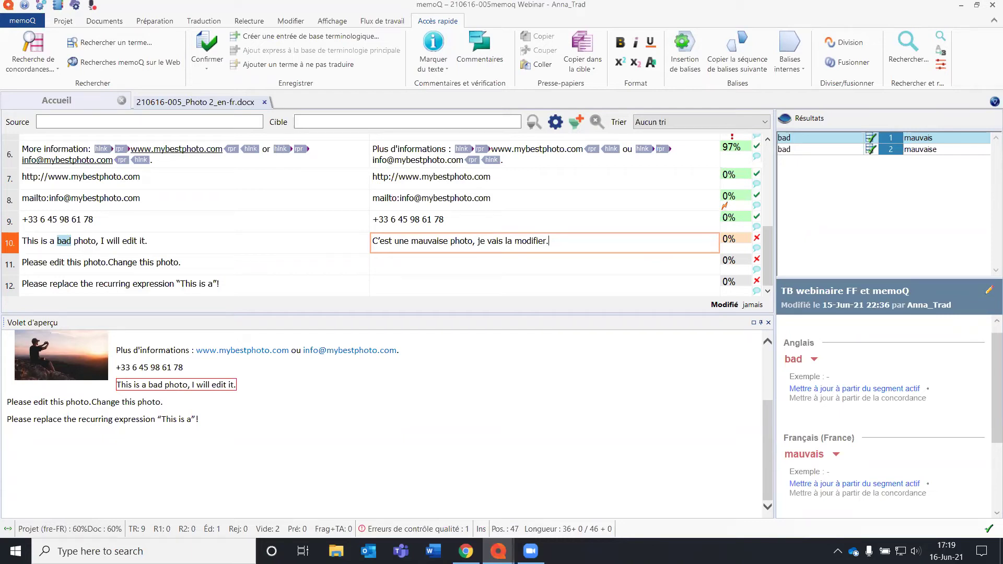
key(ctrl+Return)
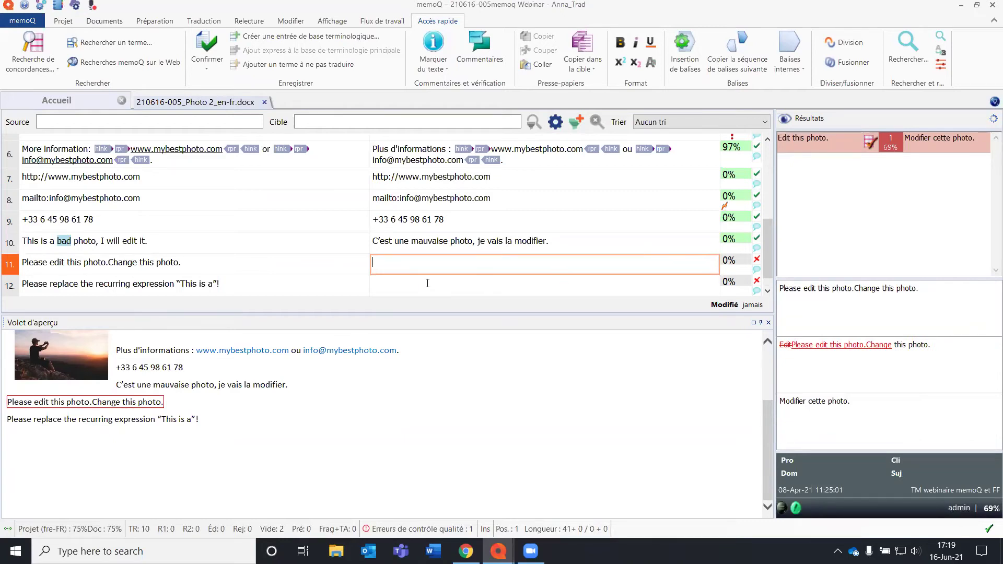
Split segment 11 just before "Change this photo.".
click(110, 261)
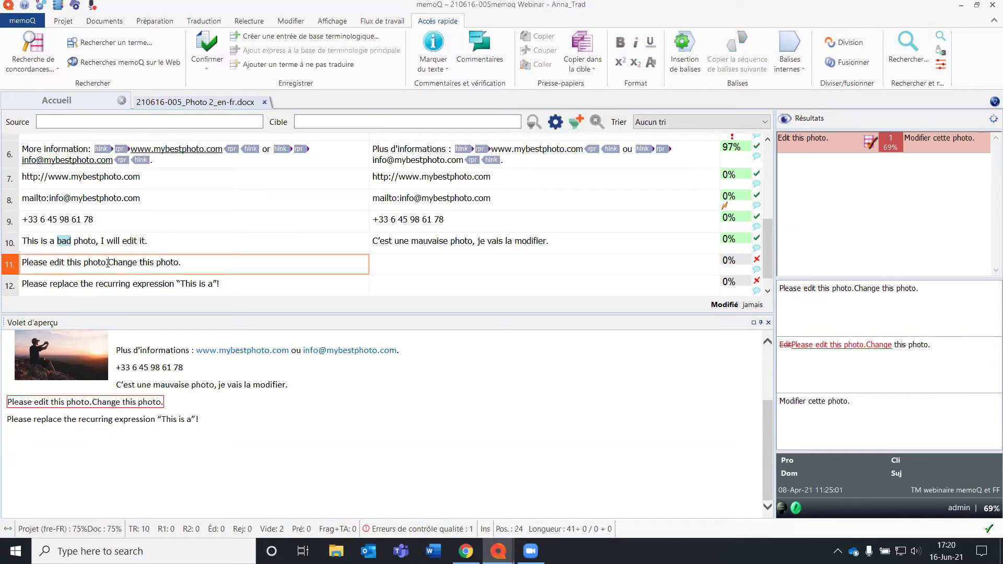
right_click(108, 262)
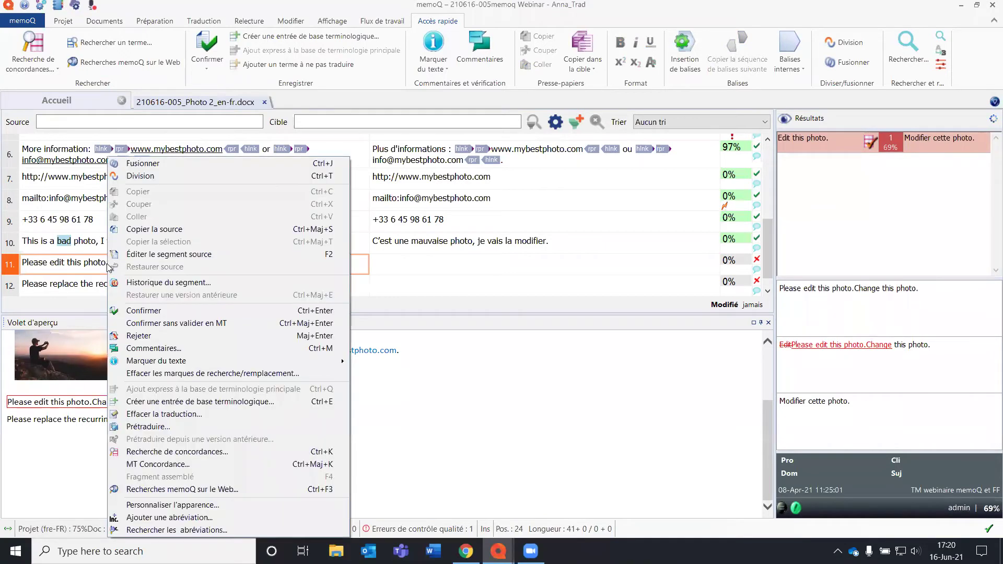
click(211, 175)
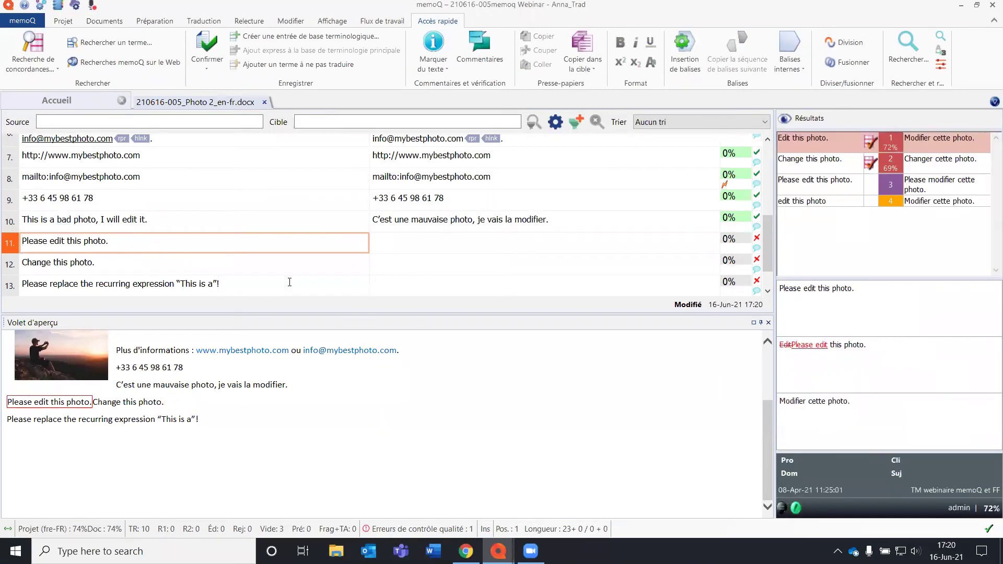
Insert the memory match "Modifier cette photo." into segment 11, and confirm it along with segment 12's "Changer cette photo.".
click(435, 244)
key(ctrl+1)
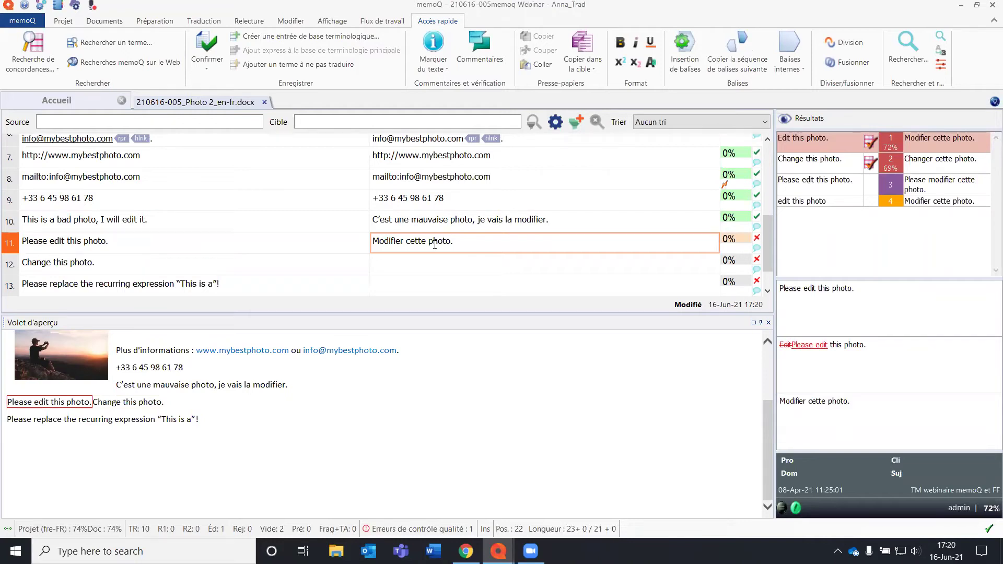
key(ctrl+Return)
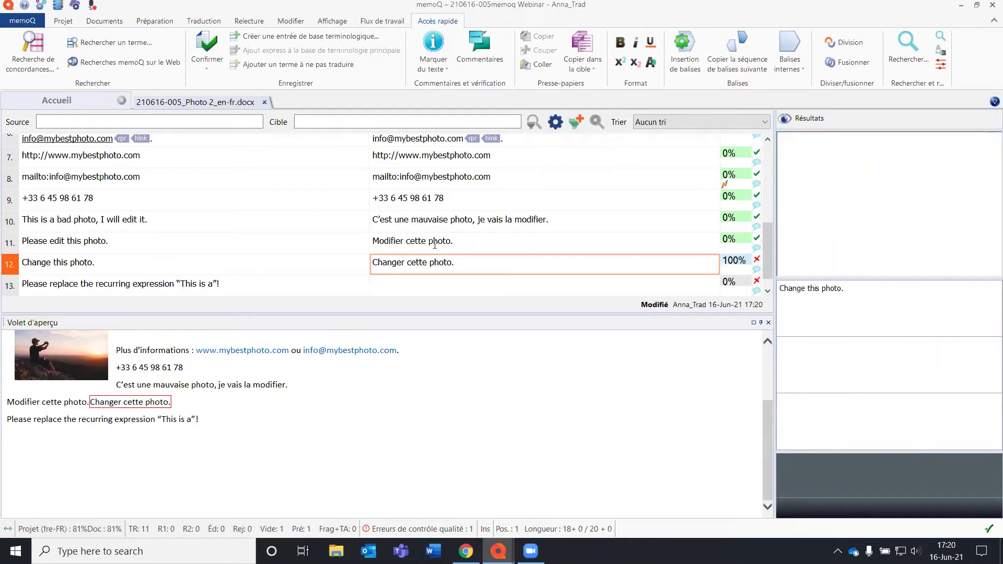
key(ctrl+Return)
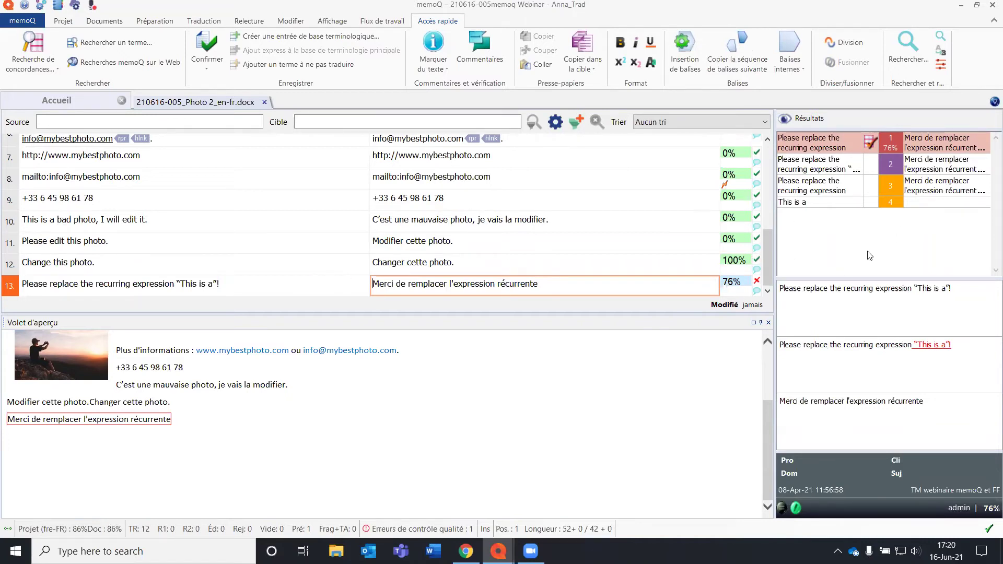
Run a concordance search on "This is a" and insert the fragment "C'est une" from the "nice photo" match into segment 13's target.
click(823, 203)
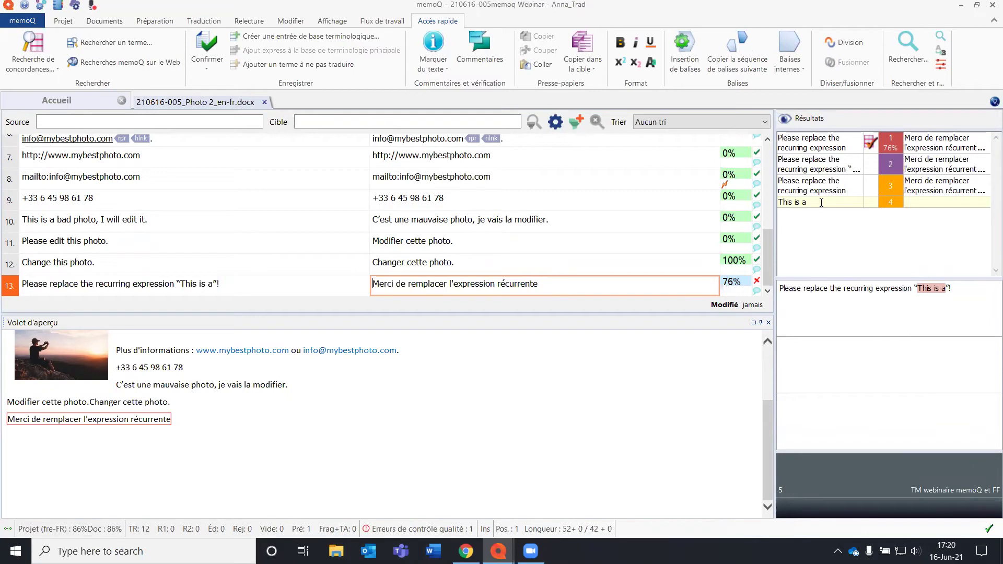
mouse_move(234, 286)
mouse_down()
mouse_move(180, 285)
mouse_move(214, 284)
mouse_up()
click(246, 286)
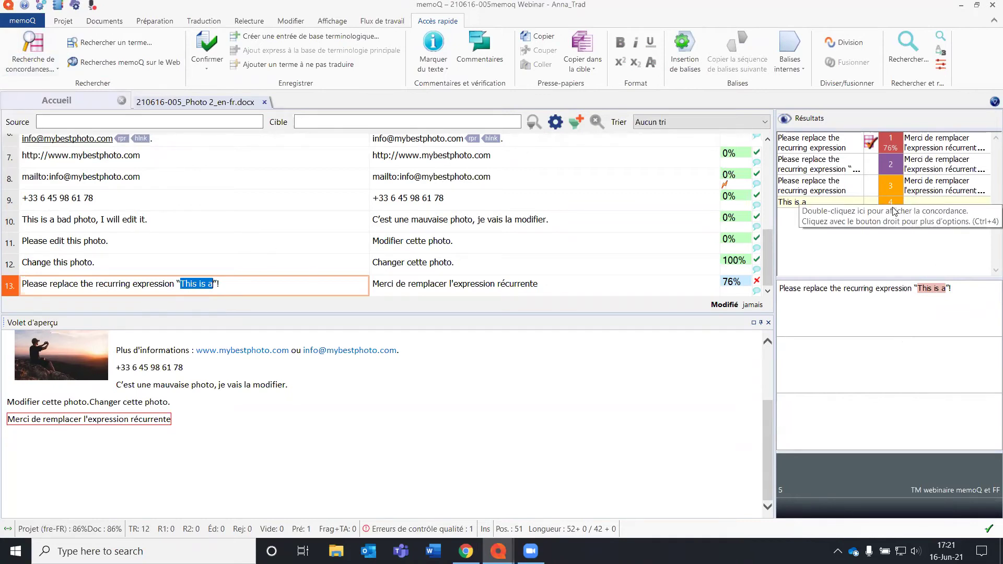
double_click(852, 201)
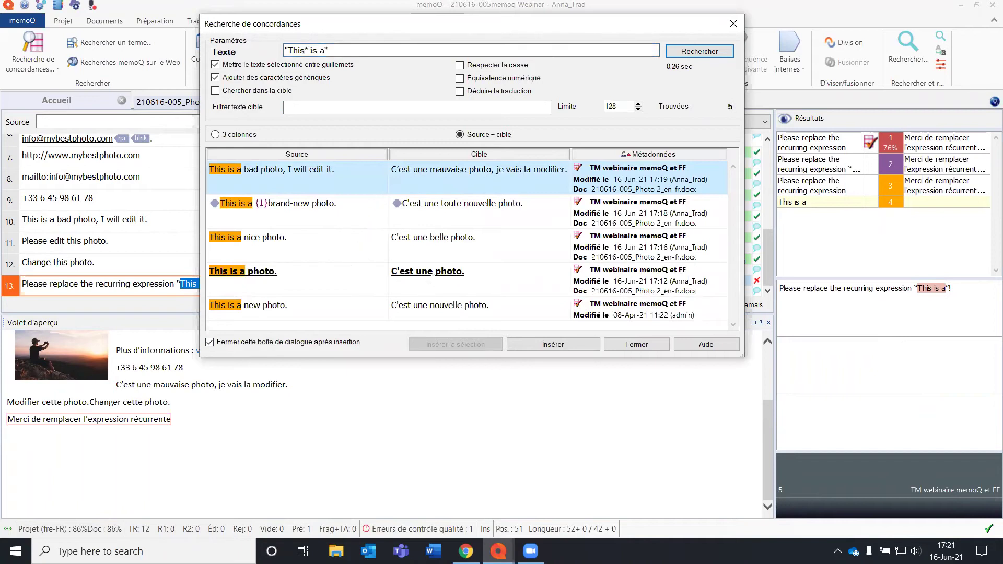
drag(427, 237, 389, 237)
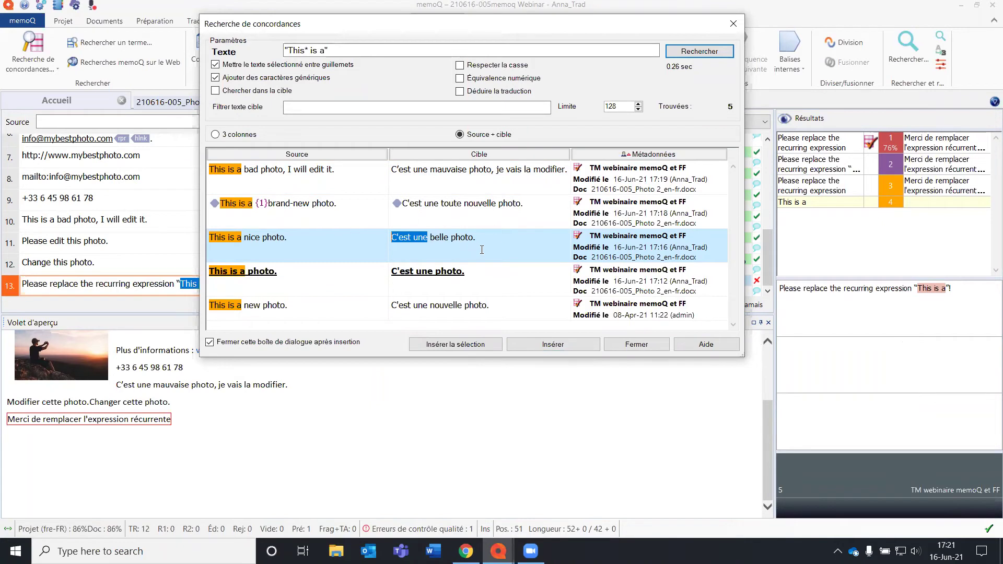
click(459, 347)
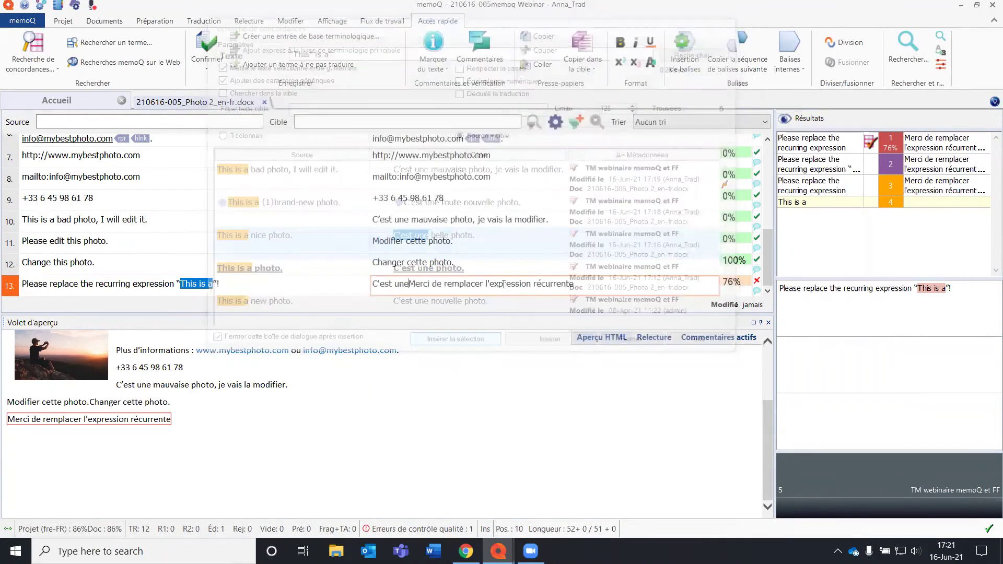
Remove the inserted "C'est une" from the beginning of segment 13's target.
key(shift+Left)
key(shift+Left)
key(shift+Left)
key(shift+Left)
key(shift+Left)
key(shift+Left)
key(shift+Left)
key(shift+Left)
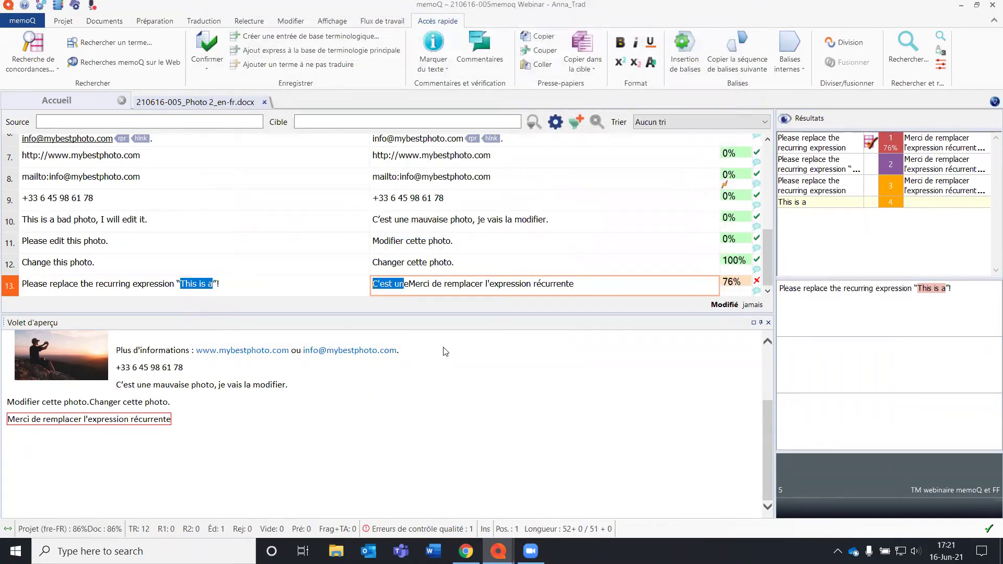
key(Delete)
key(Delete)
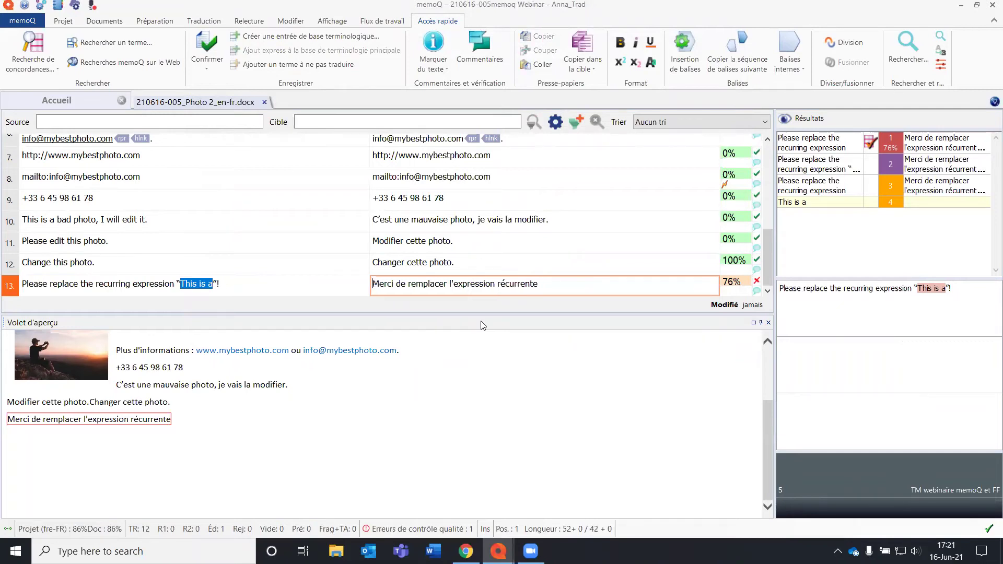
Complete segment 13's target by adding "« C'est une »!" after "récurrente".
click(593, 284)
text(« C'est une »)
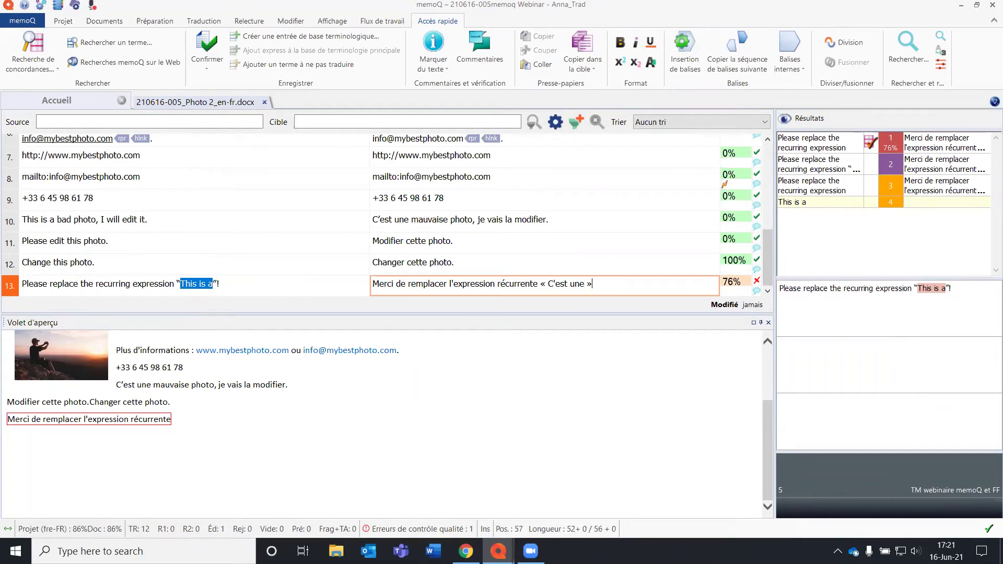
text(.)
key(BackSpace)
text(.)
key(BackSpace)
text(!)
Review the automatic correction settings for typographic quotation marks and capitalization, leaving them as they are.
click(202, 21)
click(42, 65)
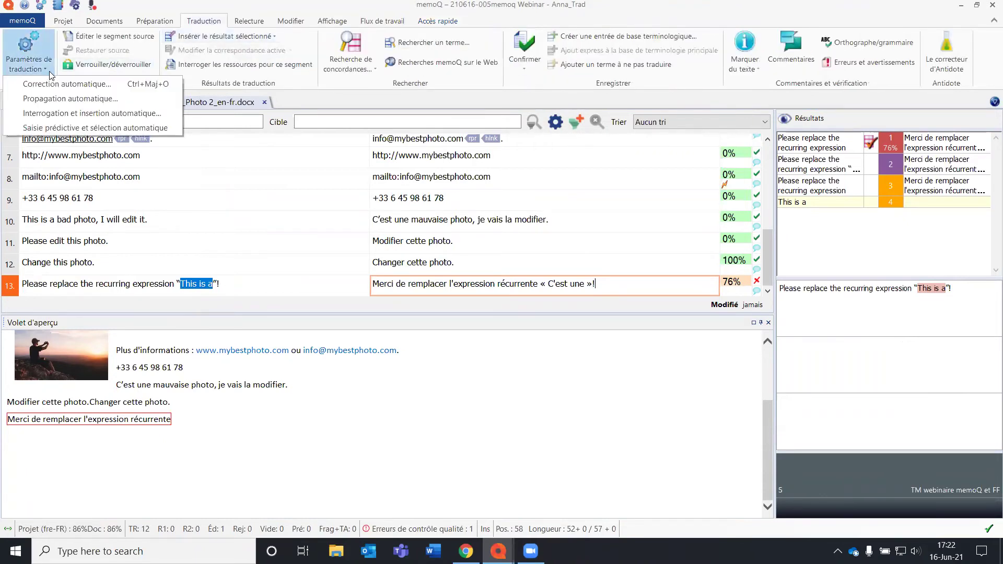
click(132, 84)
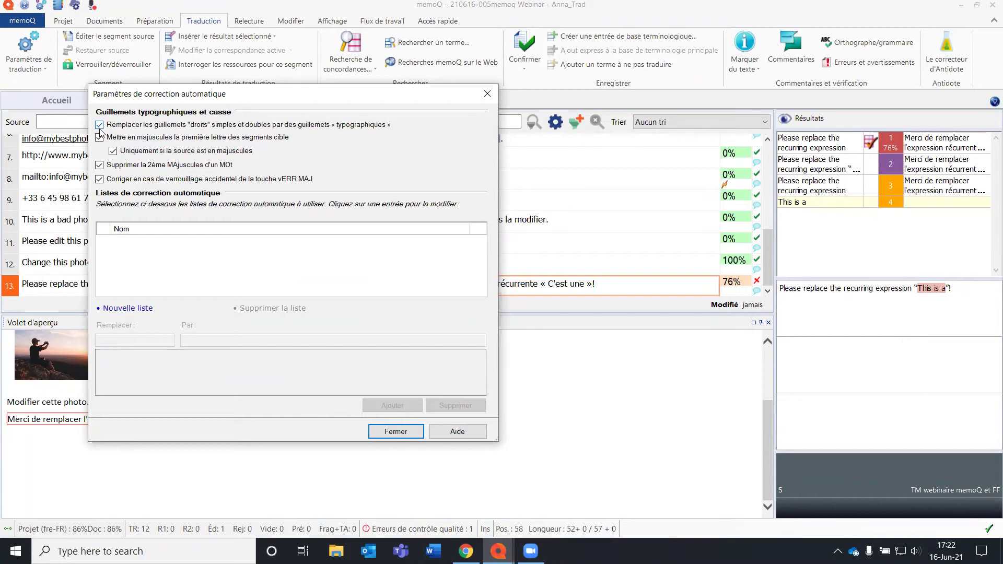
click(414, 431)
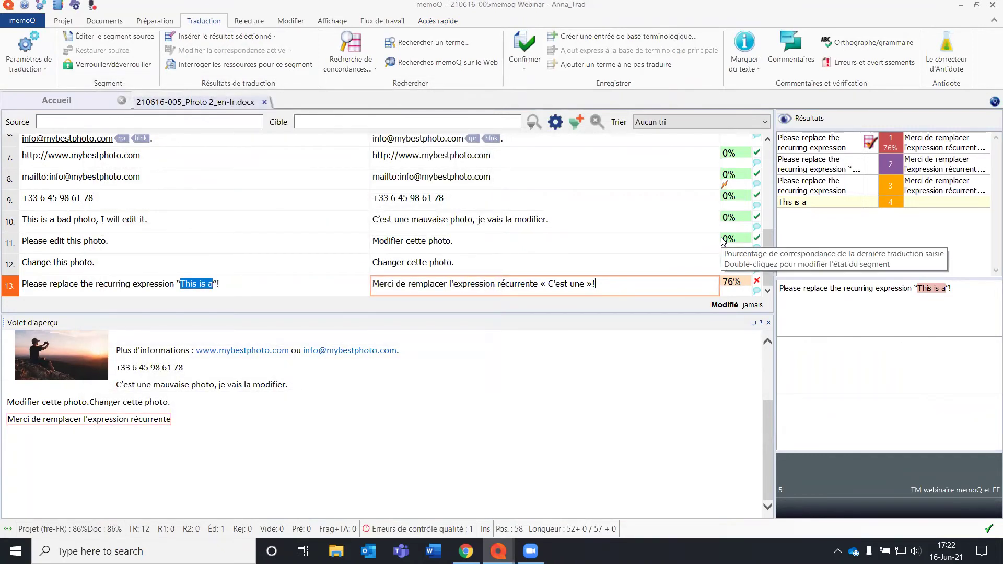
Confirm segment 13's translation and dismiss the end-of-document notice.
key(ctrl+Return)
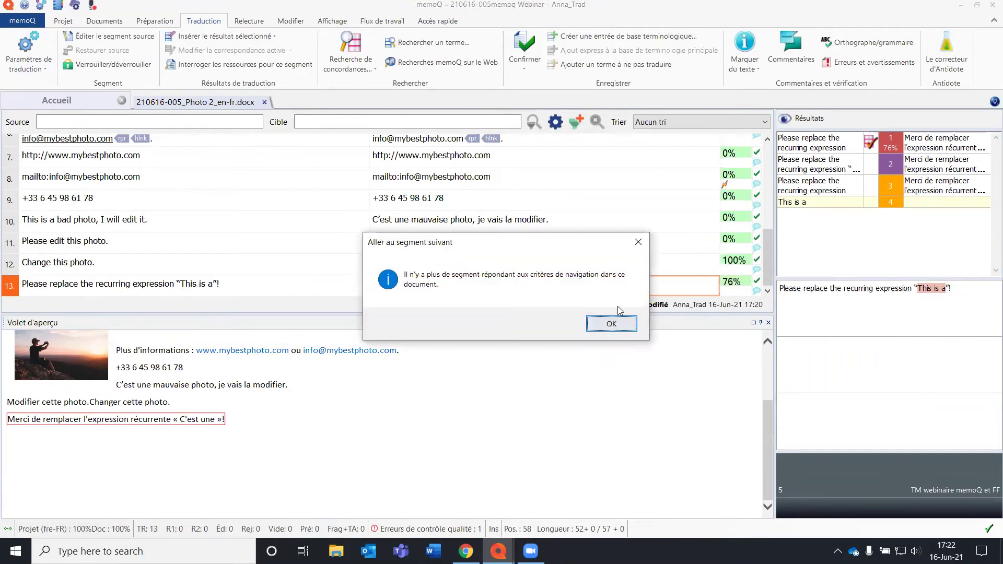
click(615, 323)
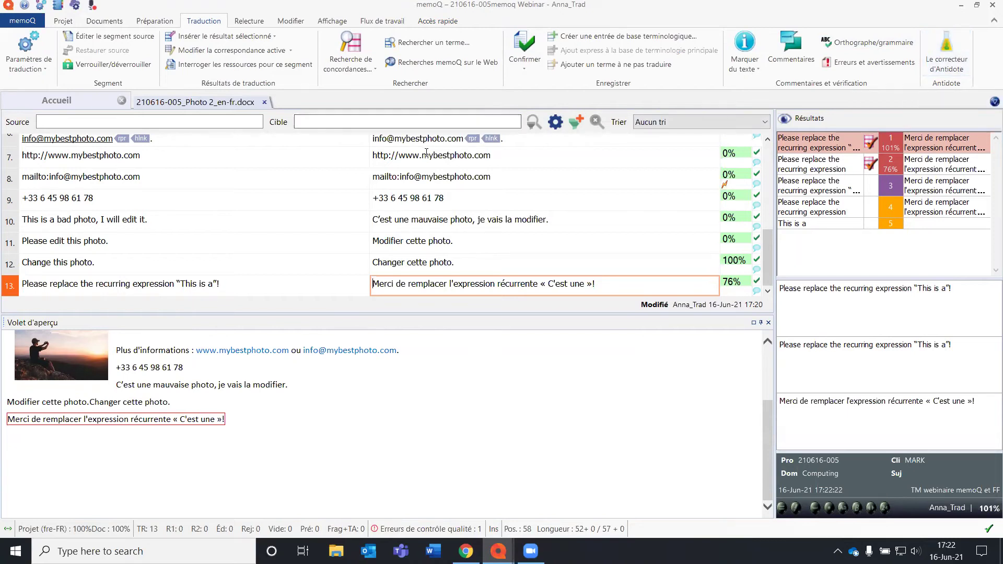
Run the quality check on the active document, displaying the warnings when it finishes.
click(249, 21)
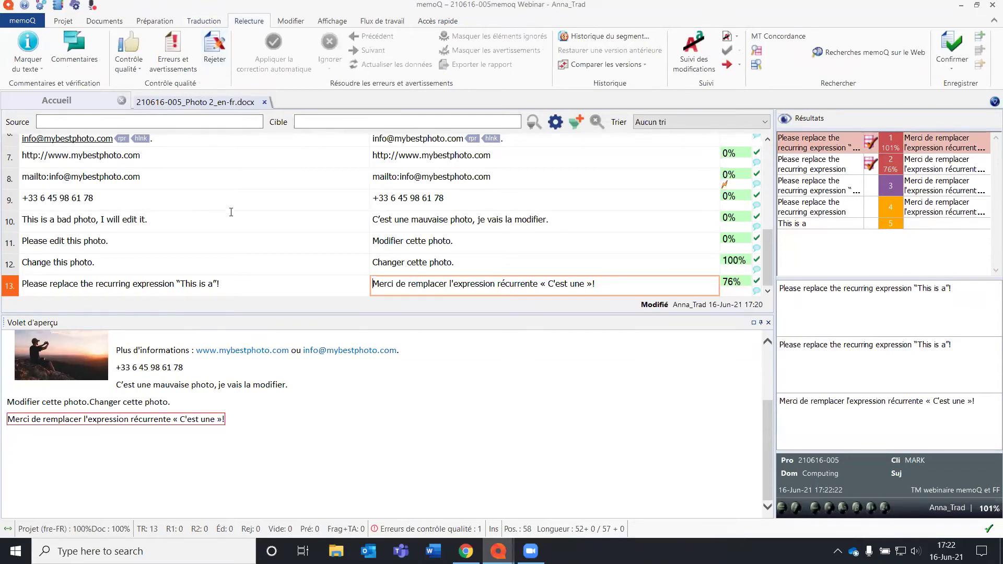
scroll(231, 211, up, 4)
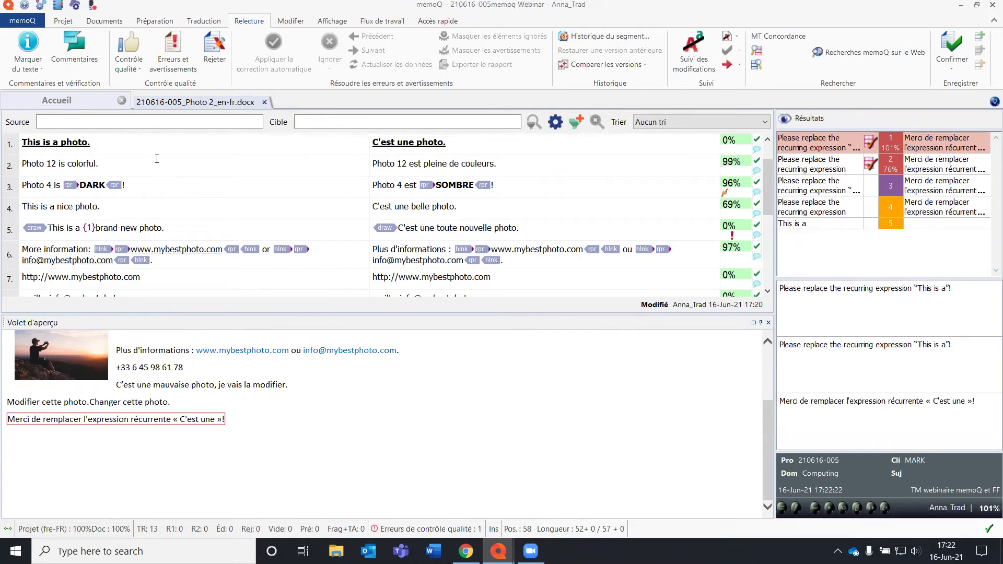
click(134, 43)
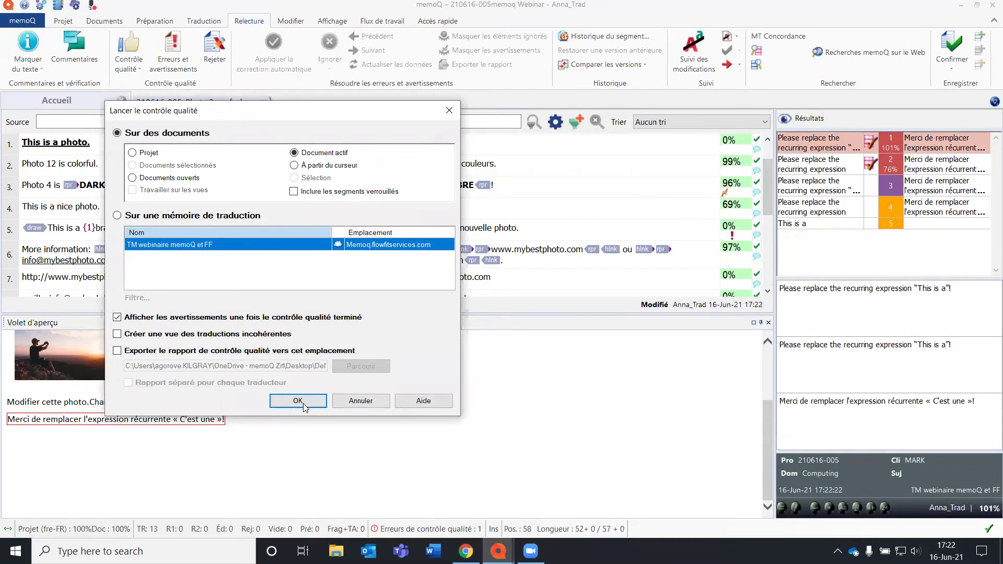
click(297, 399)
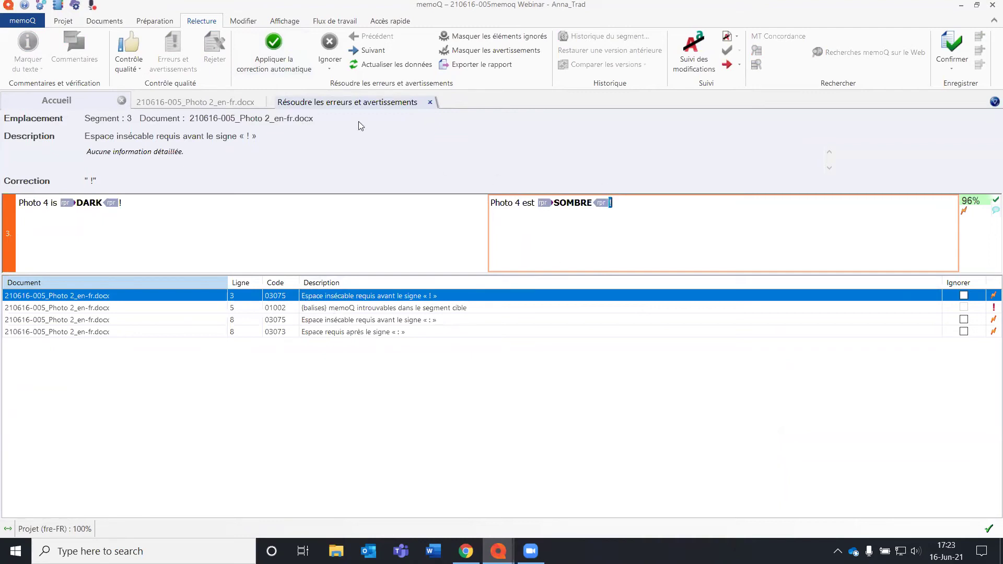
Apply the automatic non-breaking space correction before "!" in segment 3, and add the missing {1} tag to segment 5's target and confirm it.
click(282, 48)
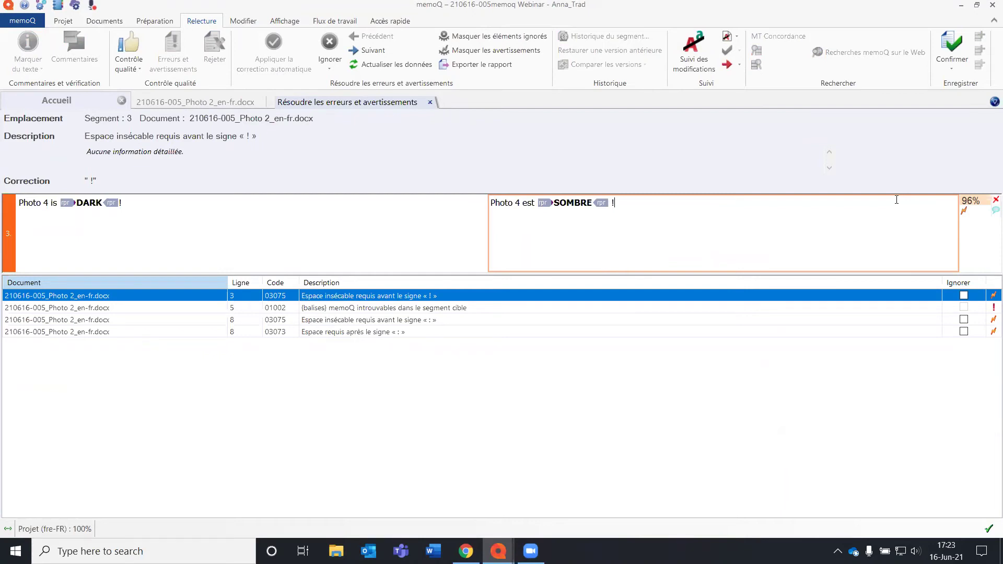
click(505, 309)
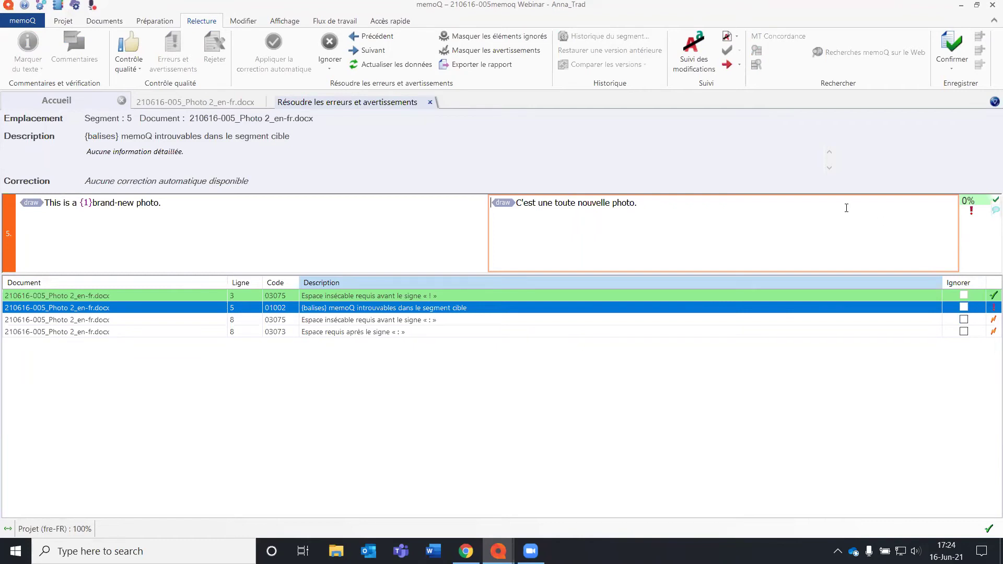
key(F9)
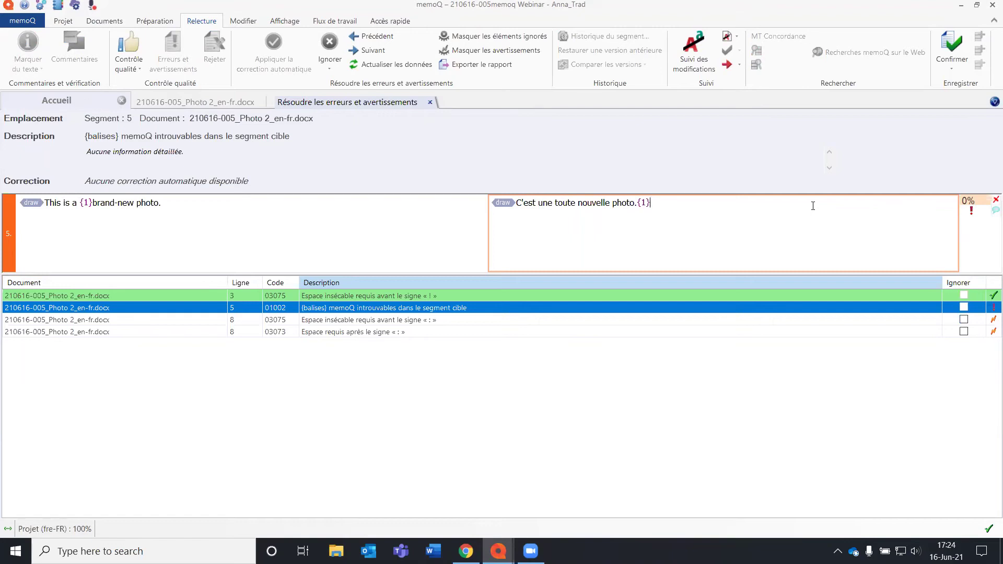
key(ctrl+Return)
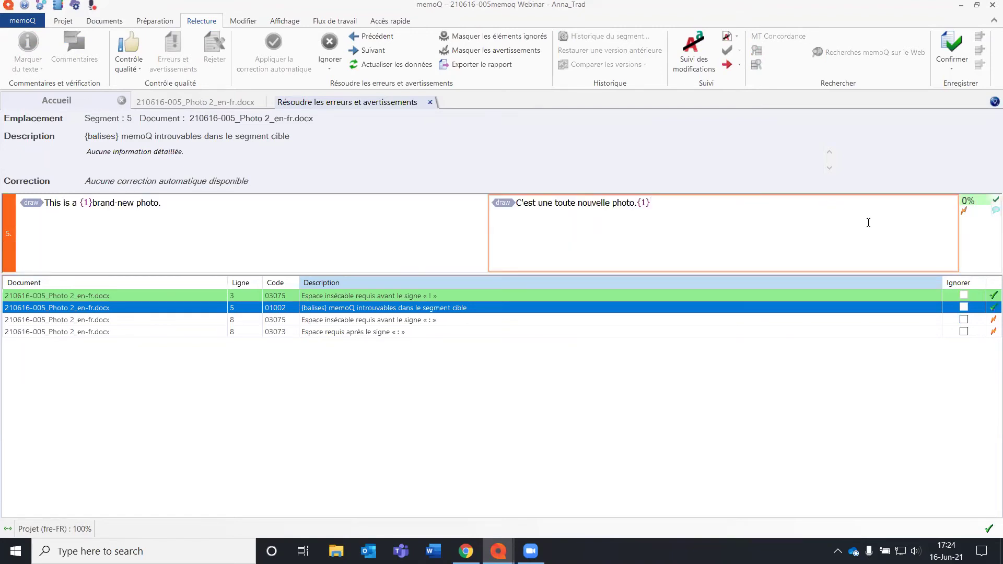
Mark both colon spacing warnings on segment 8 as ignored and close the list of errors and warnings.
click(909, 320)
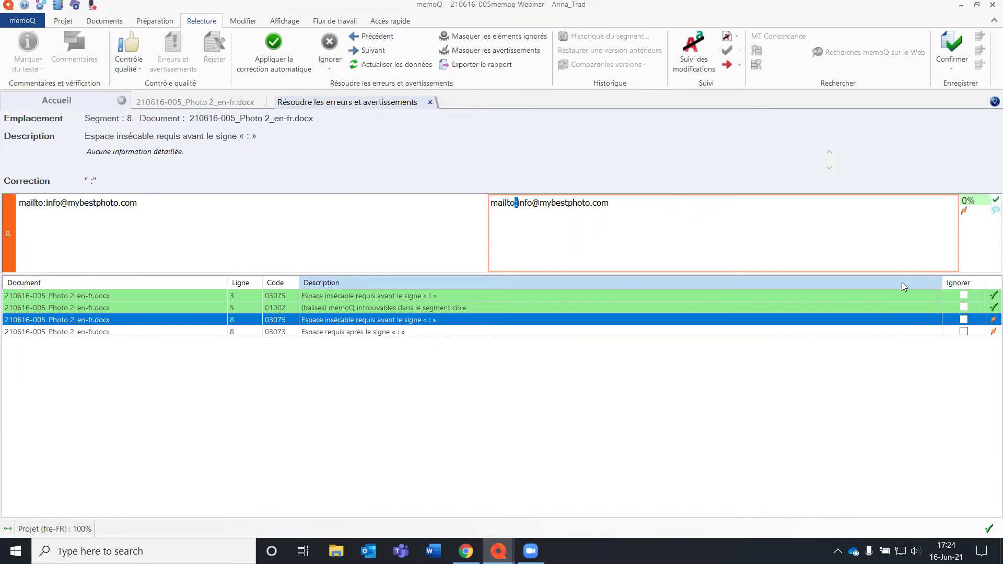
click(963, 319)
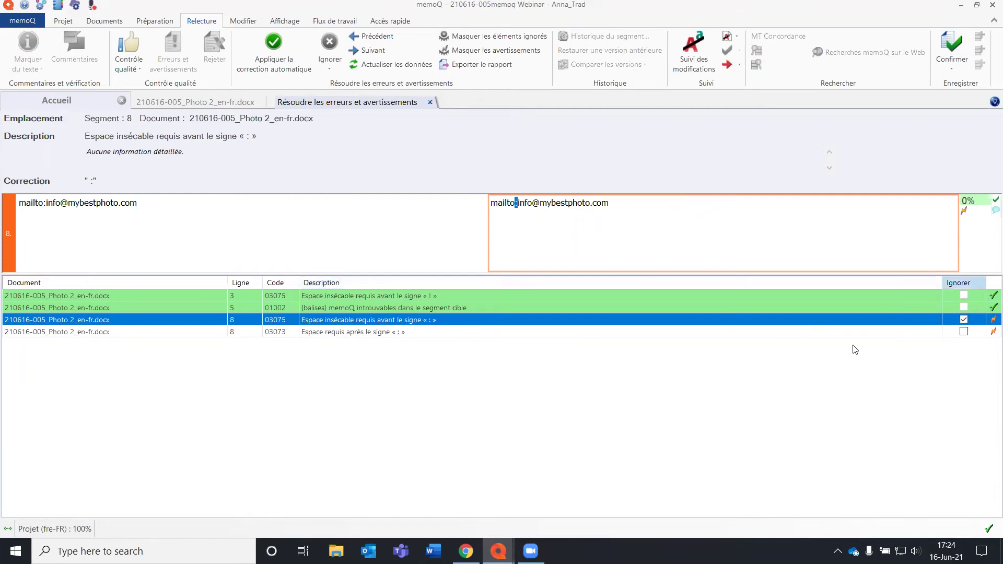
click(846, 332)
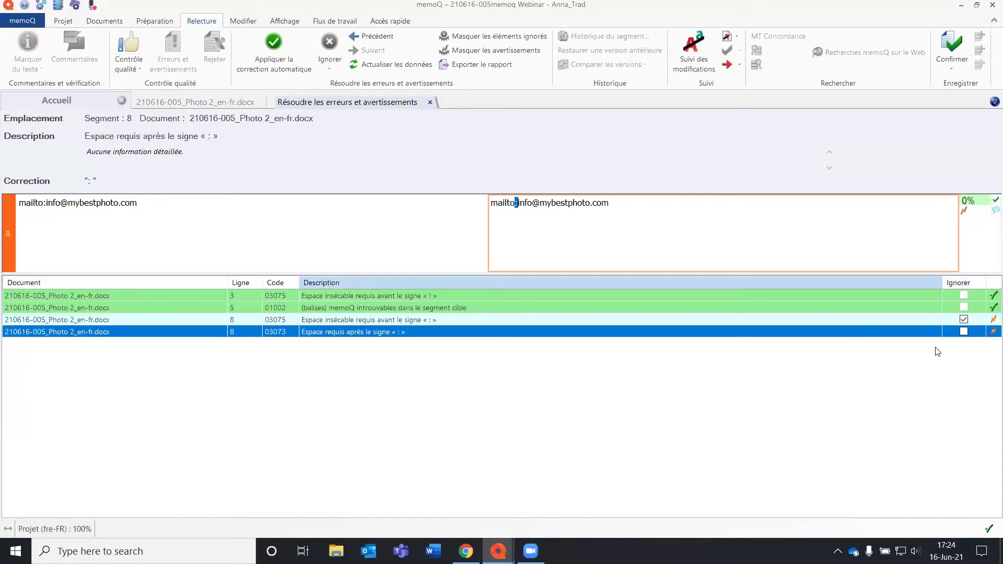
click(963, 331)
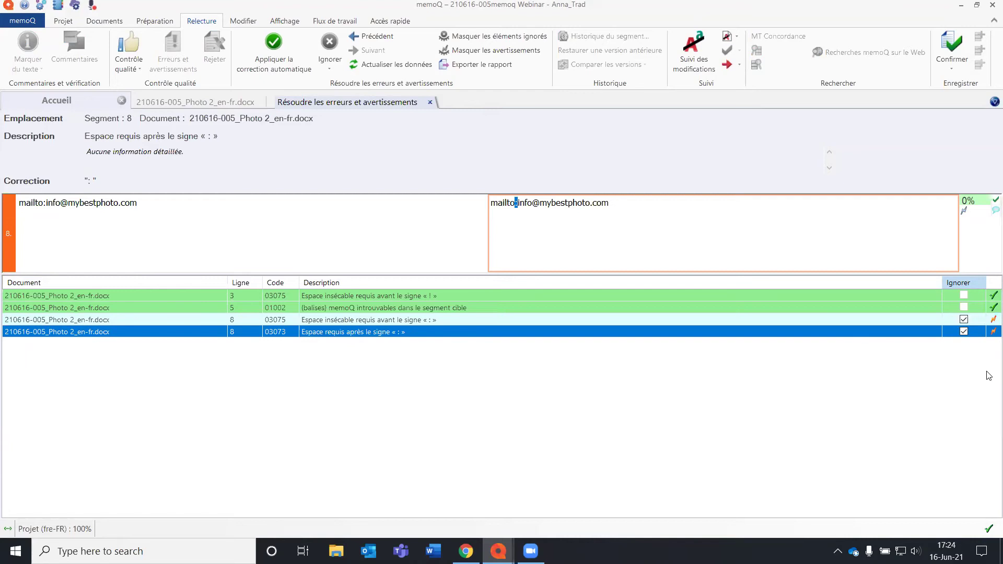
click(431, 102)
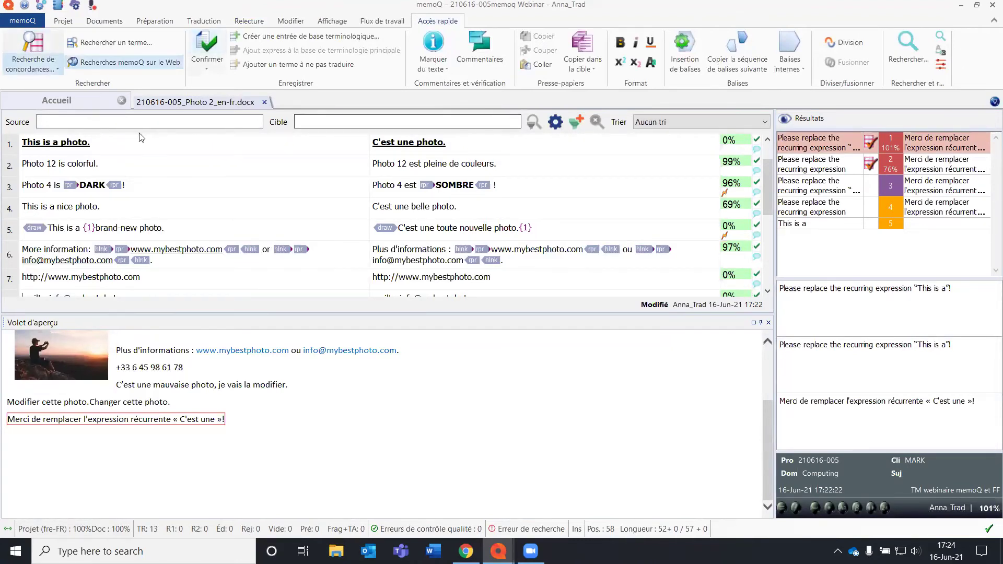
Start a term base entry pairing "photo" with "photo" from segment 4, and add "image" as a second French term.
click(172, 167)
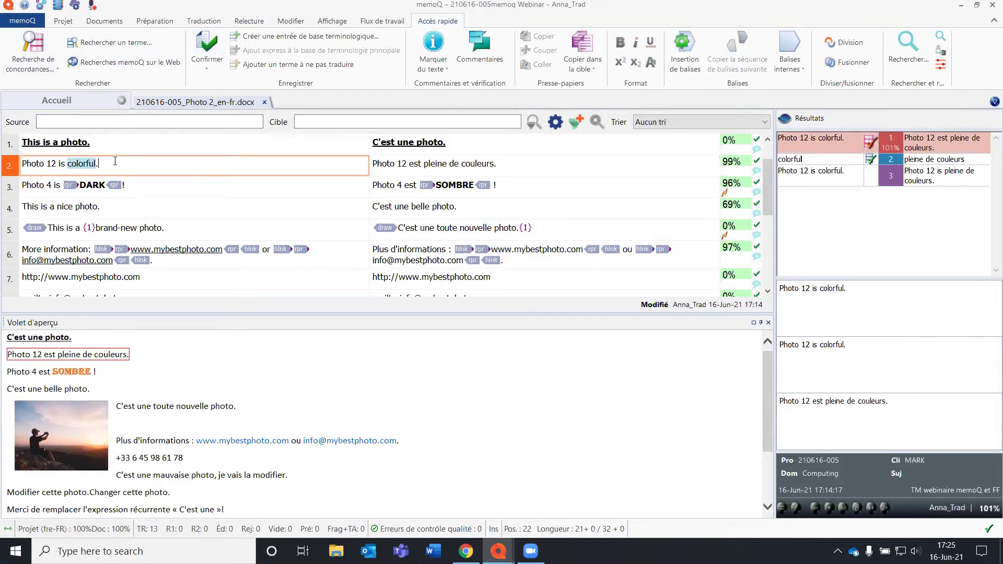
double_click(78, 206)
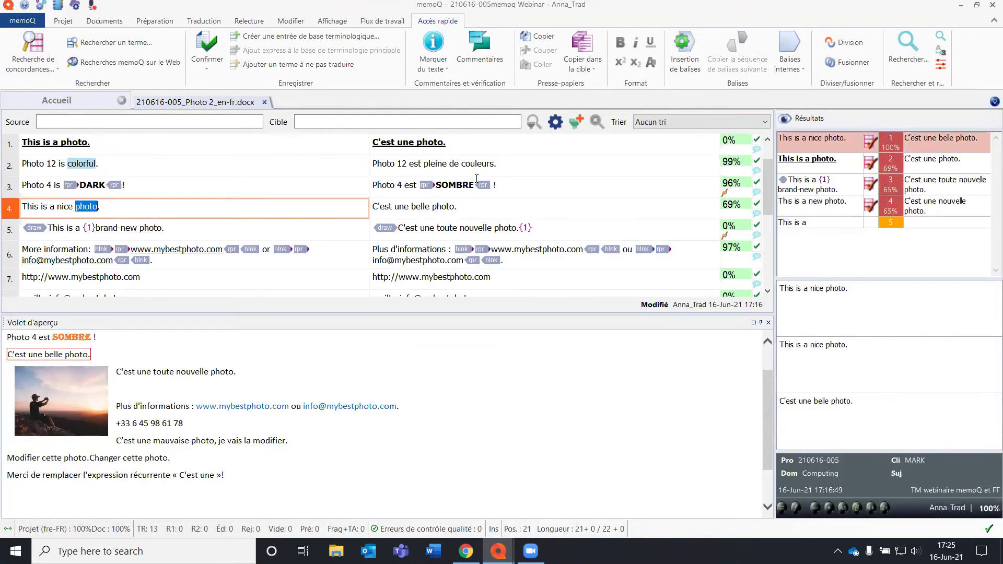
double_click(443, 206)
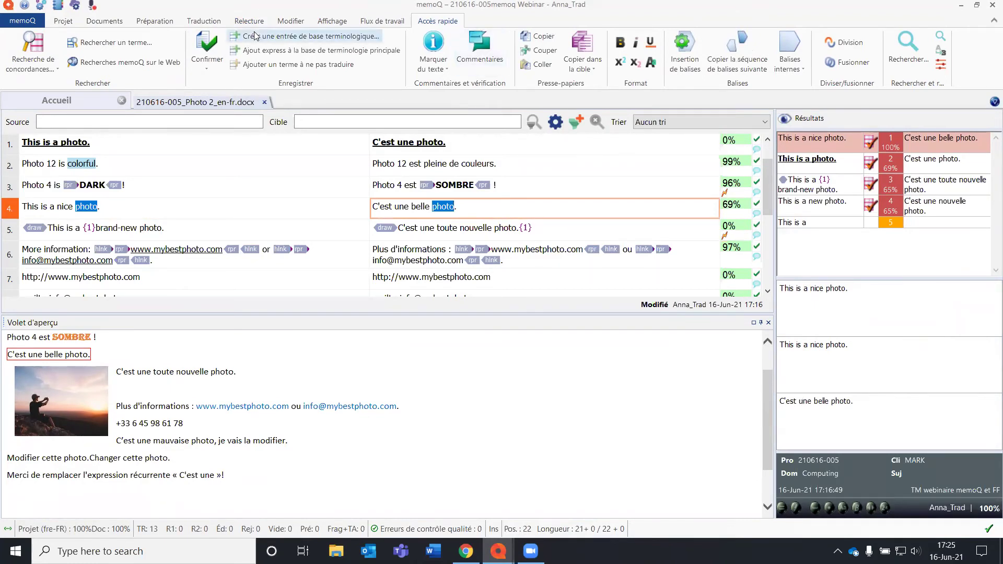
click(374, 38)
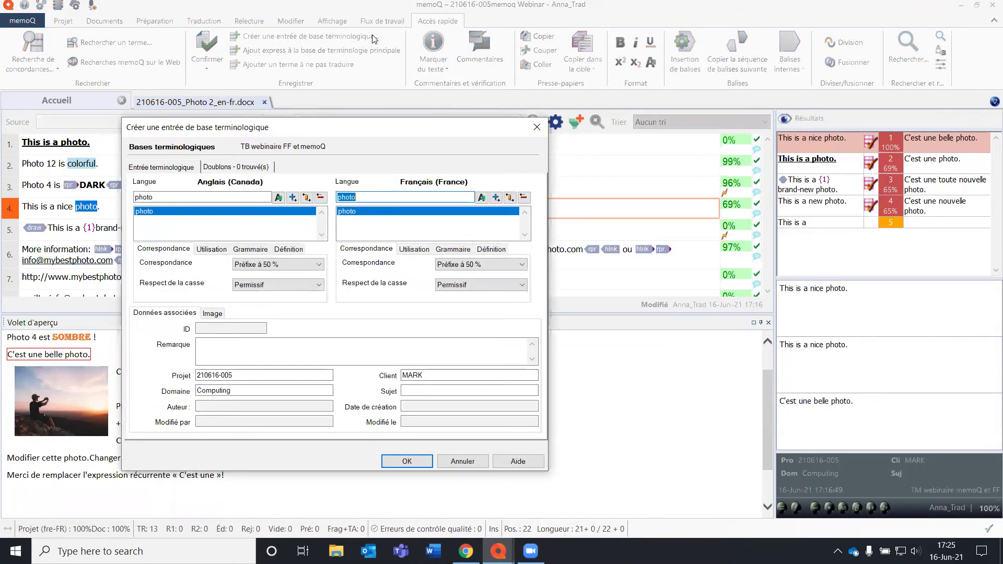
drag(376, 127, 393, 66)
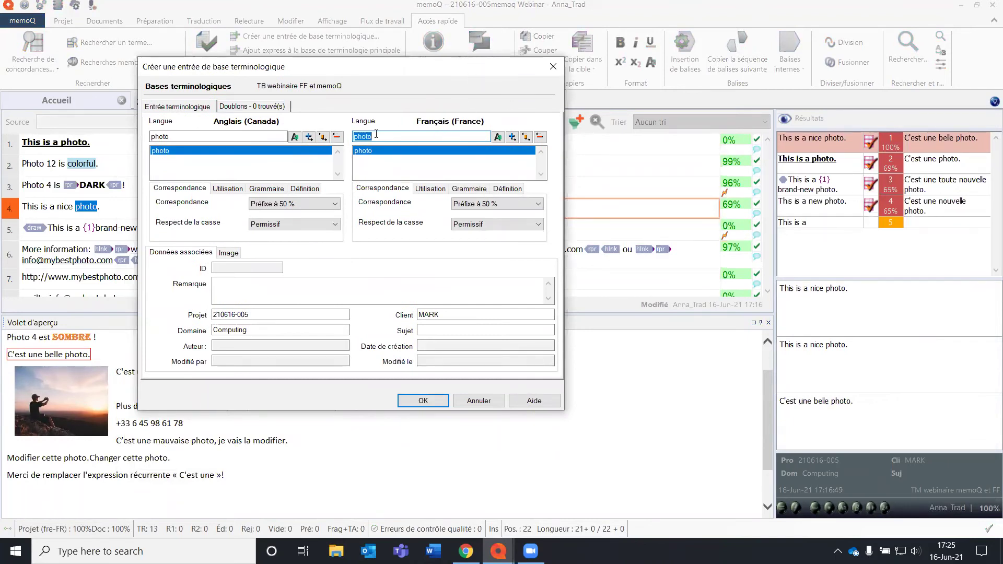
text(image)
click(511, 136)
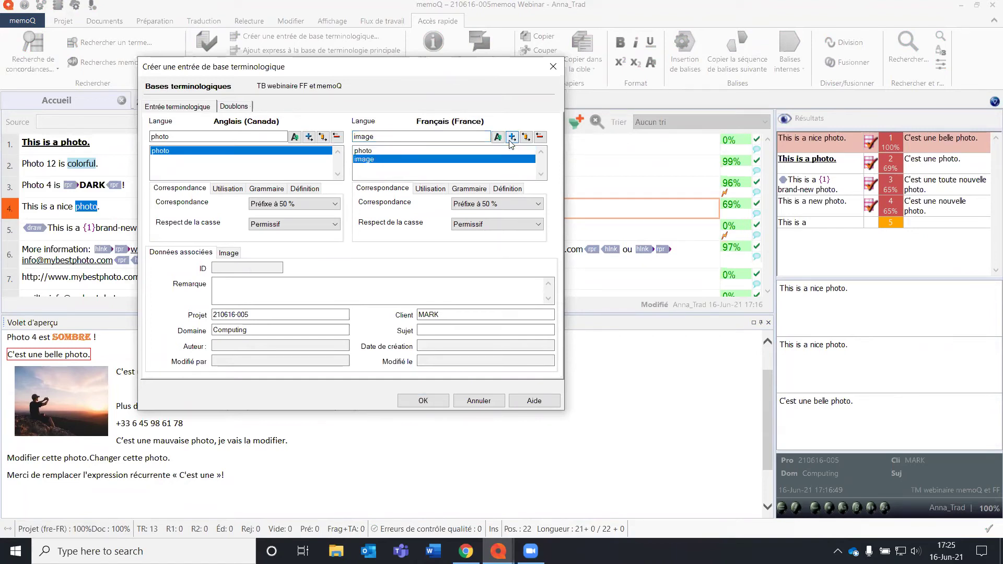
Enter "déf." as the French definition in the term base entry and display the French grammar options.
click(509, 188)
text(déf.)
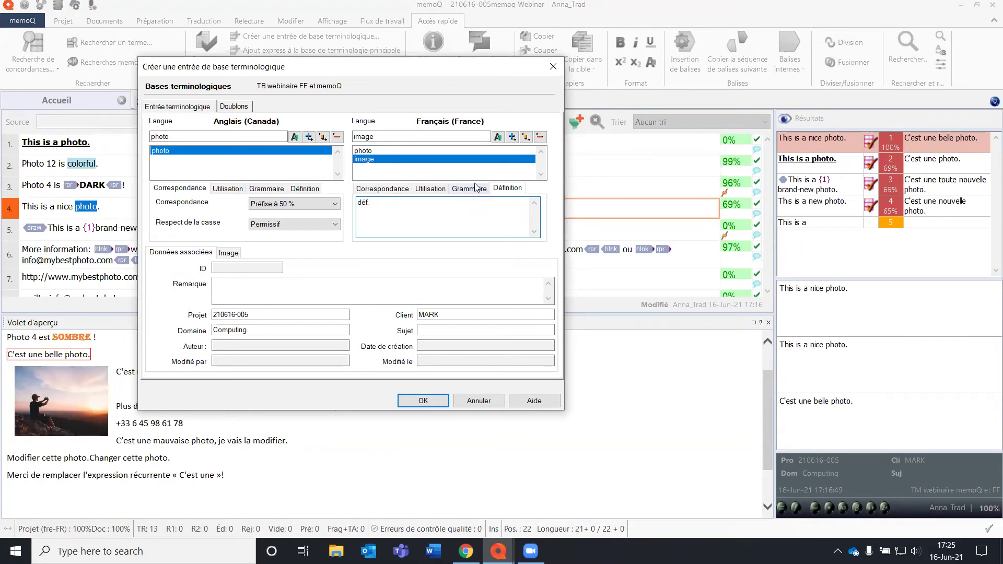
click(470, 188)
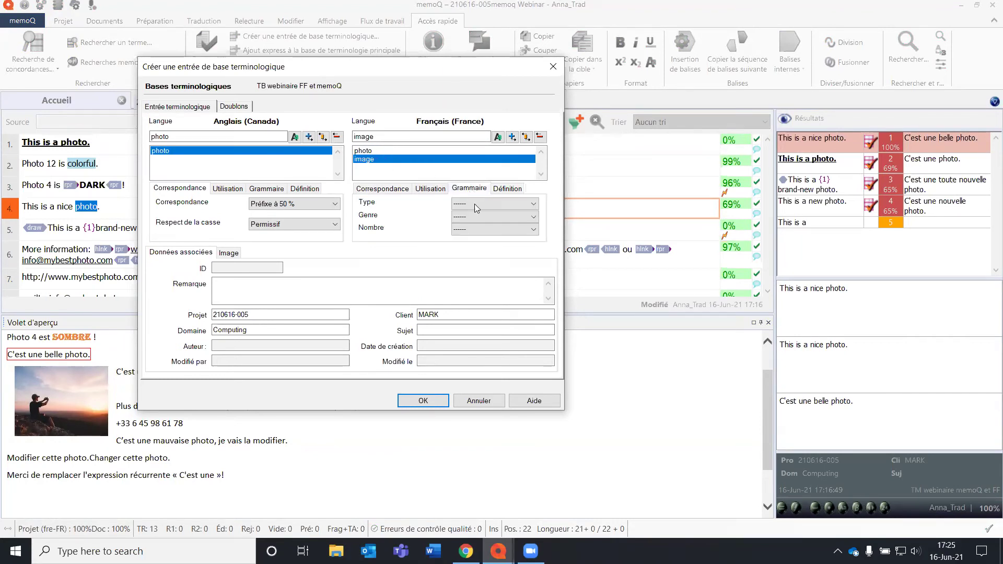
Mark the French term "image" as forbidden, view the entry's image options, and save the term base entry.
click(430, 189)
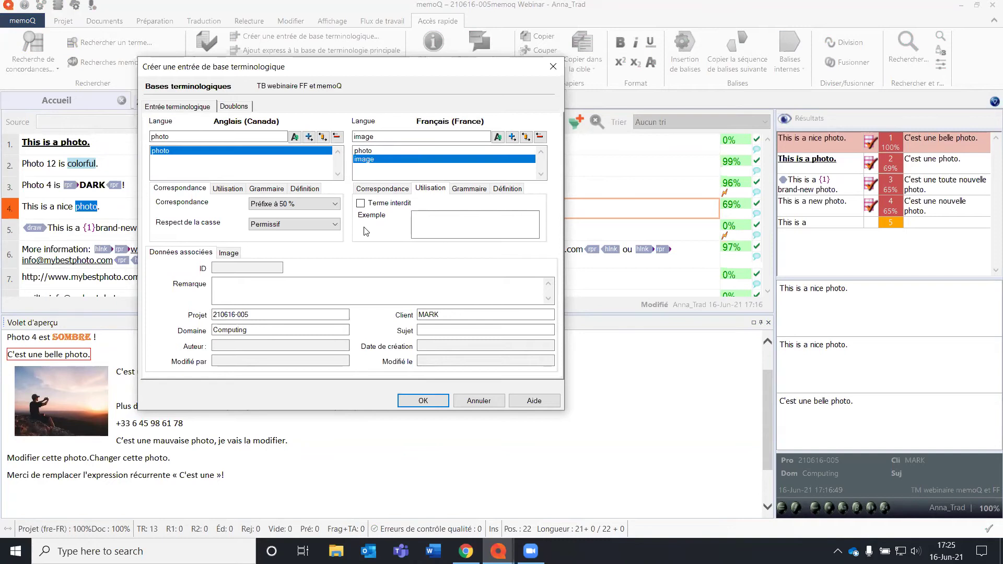
click(384, 204)
click(390, 151)
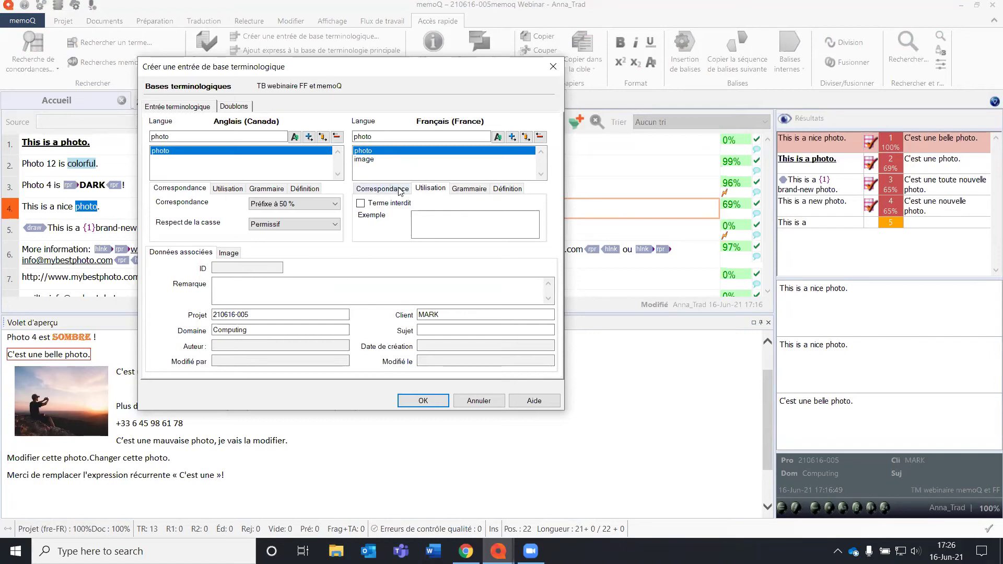
click(400, 159)
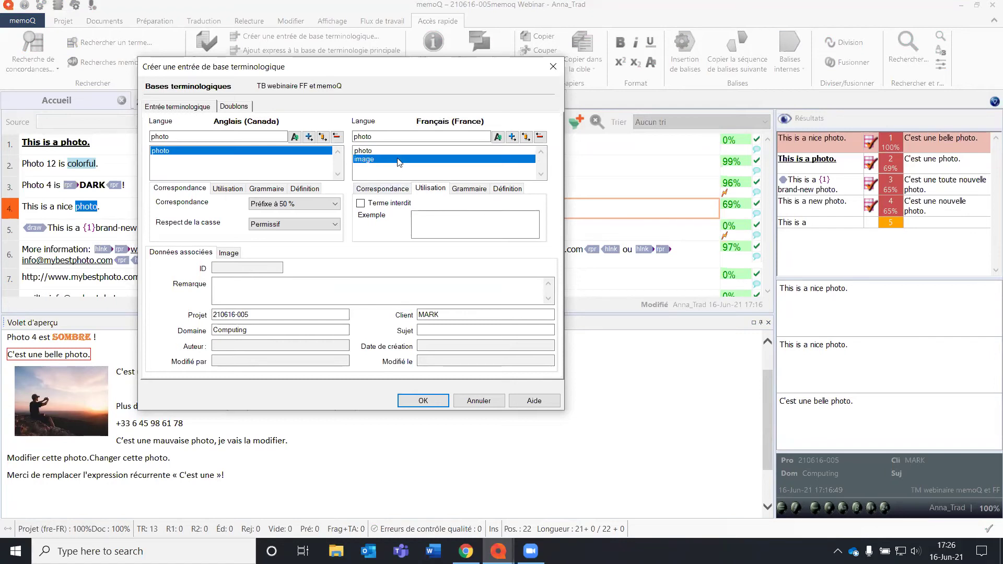
click(230, 253)
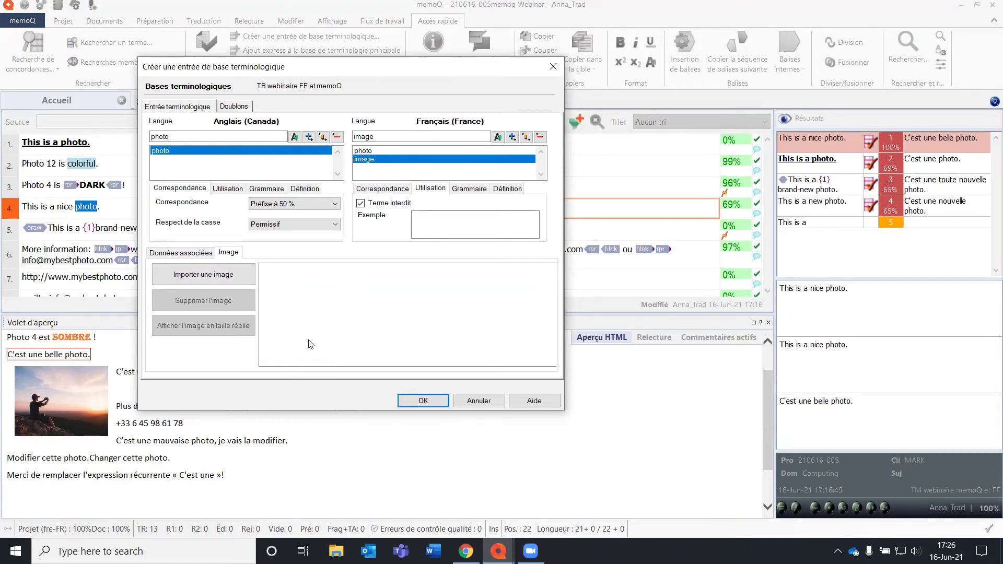
click(428, 401)
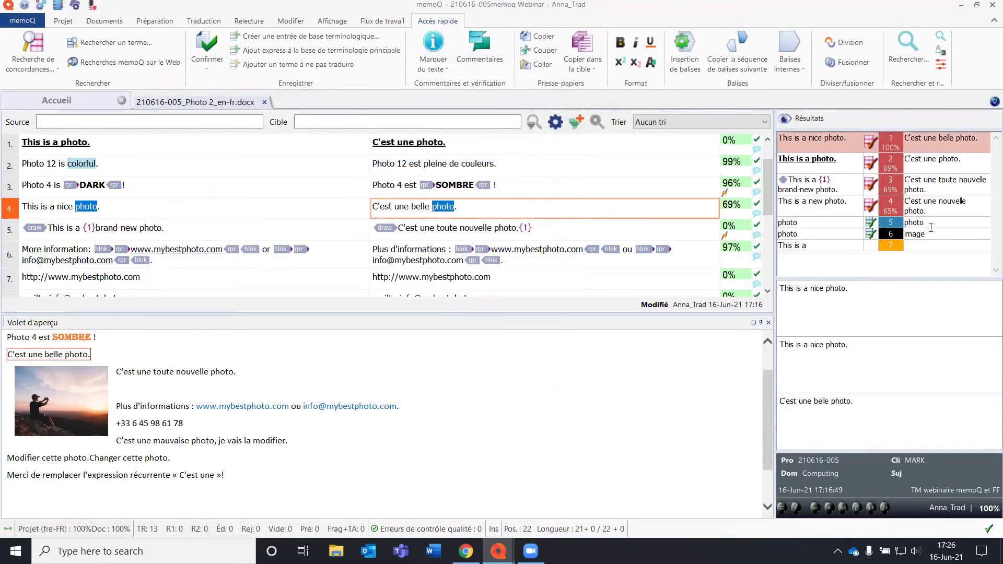
Update the usage examples of the English and French terms "photo" from the active segment.
click(871, 236)
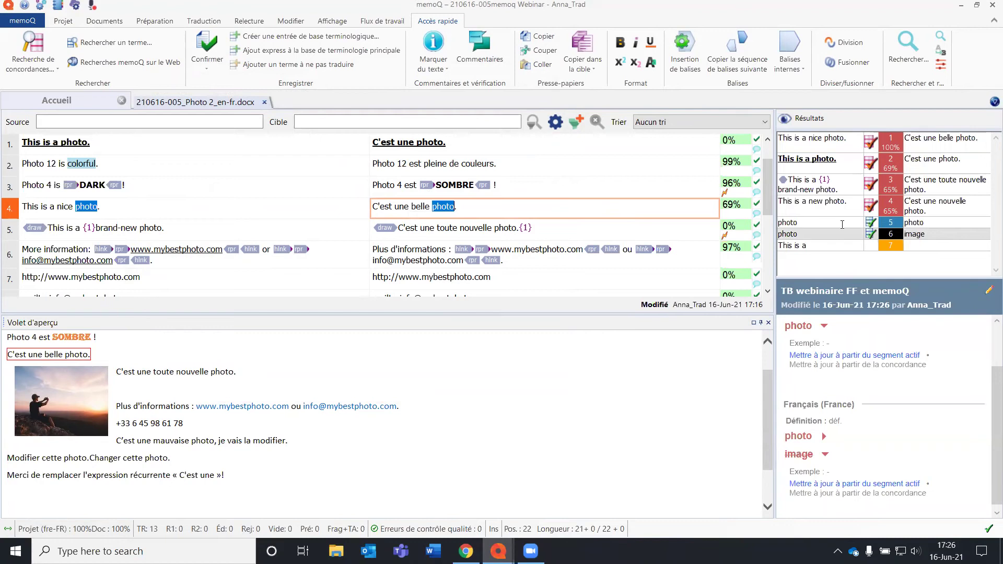
key(Up)
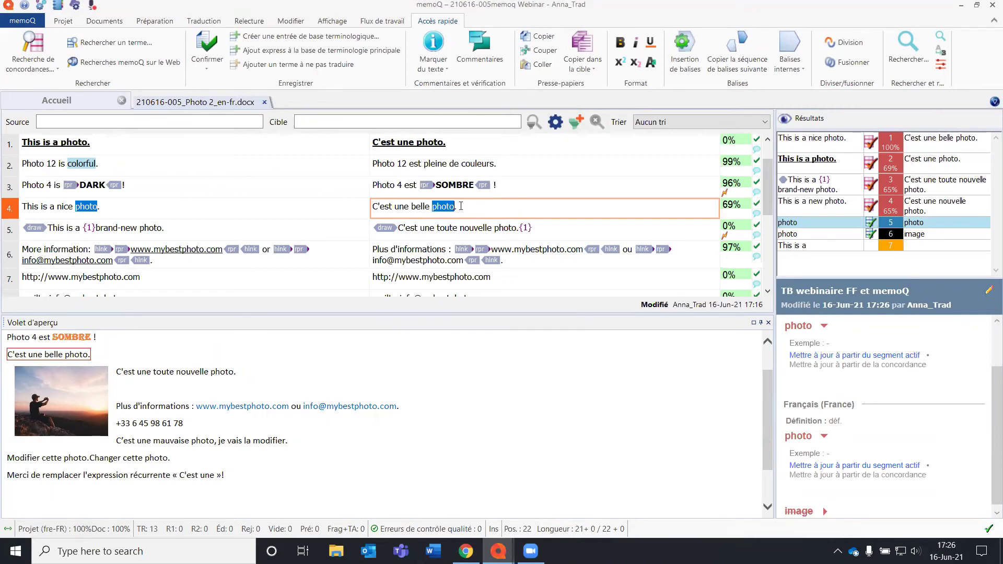
click(911, 359)
click(891, 465)
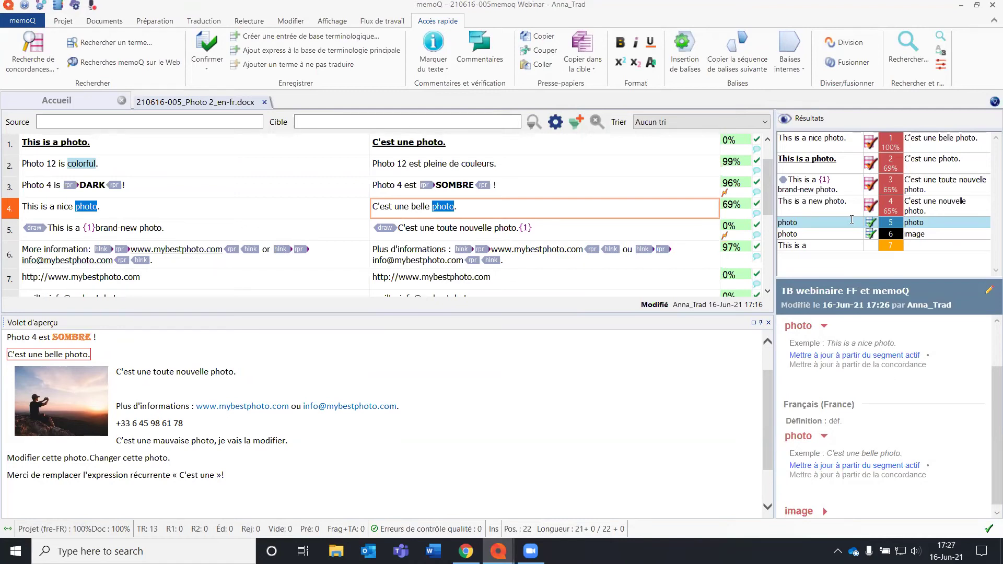
Return to the project's translations list and deliver the document 210616-005_Photo 2_en-fr.docx.
mouse_move(763, 345)
click(56, 100)
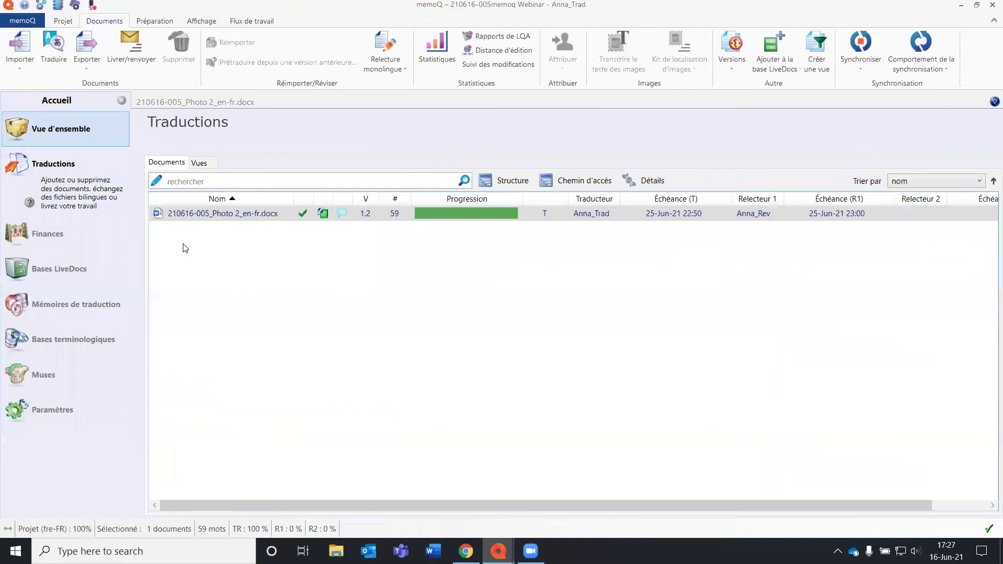
right_click(200, 215)
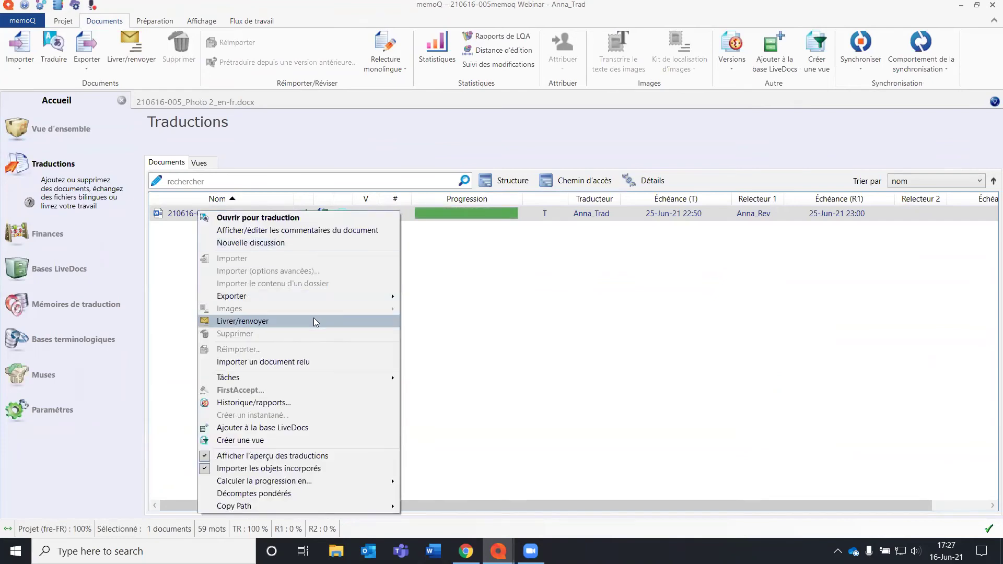
click(314, 319)
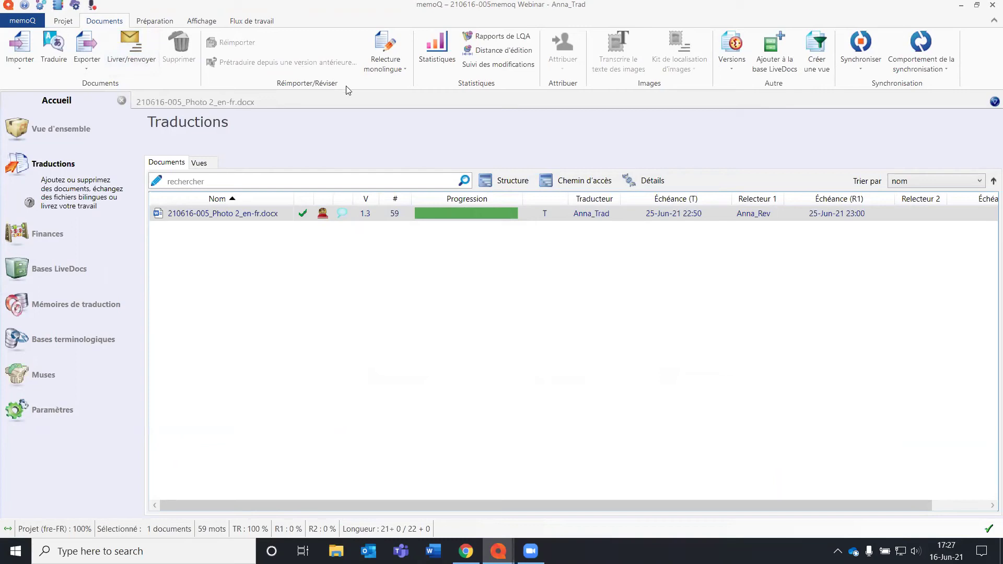
Switch to FlowFit in Chrome, begin finishing the Traduction EN-FR task, and record 0h10 of time spent.
click(466, 551)
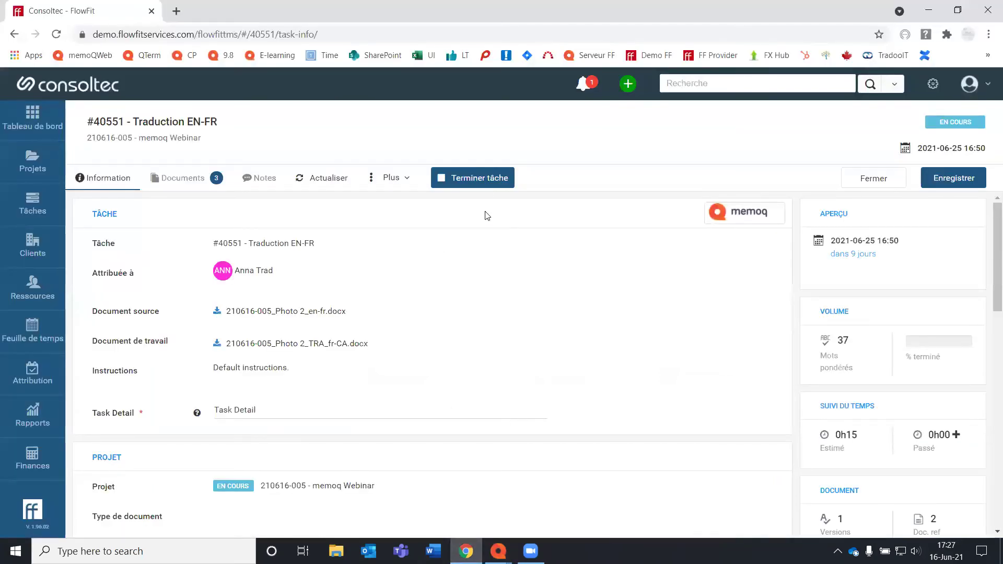
click(484, 178)
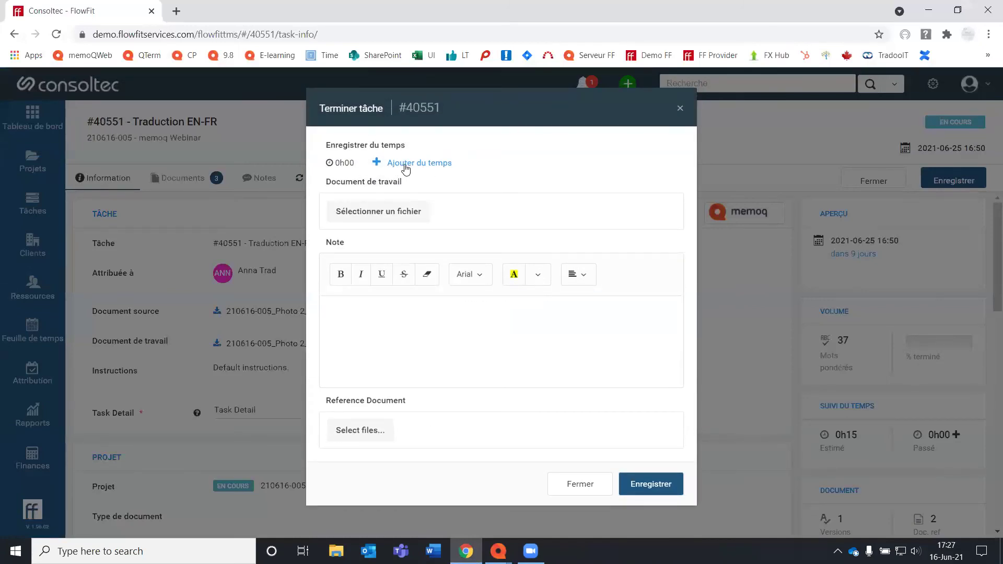
click(406, 165)
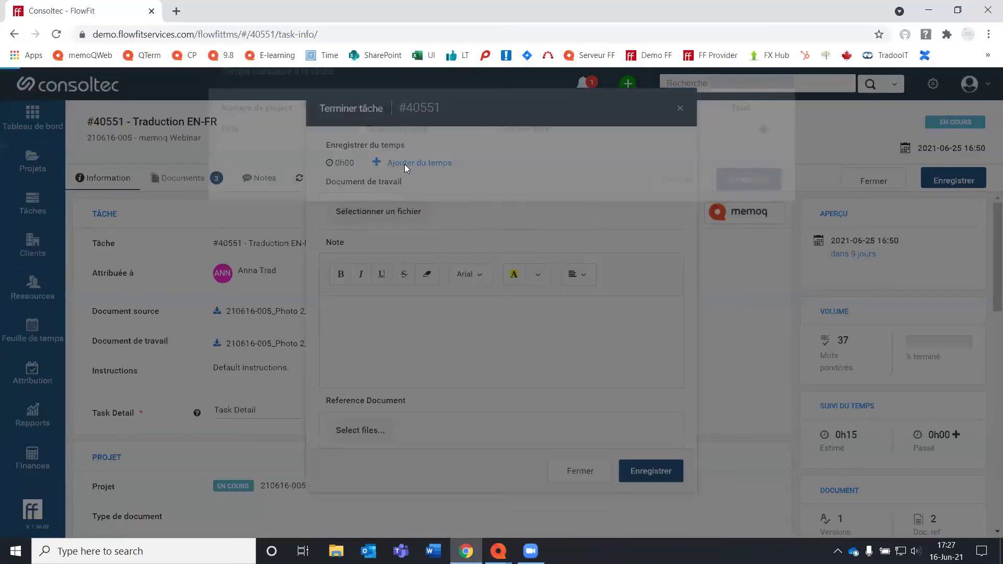
double_click(450, 215)
text(10)
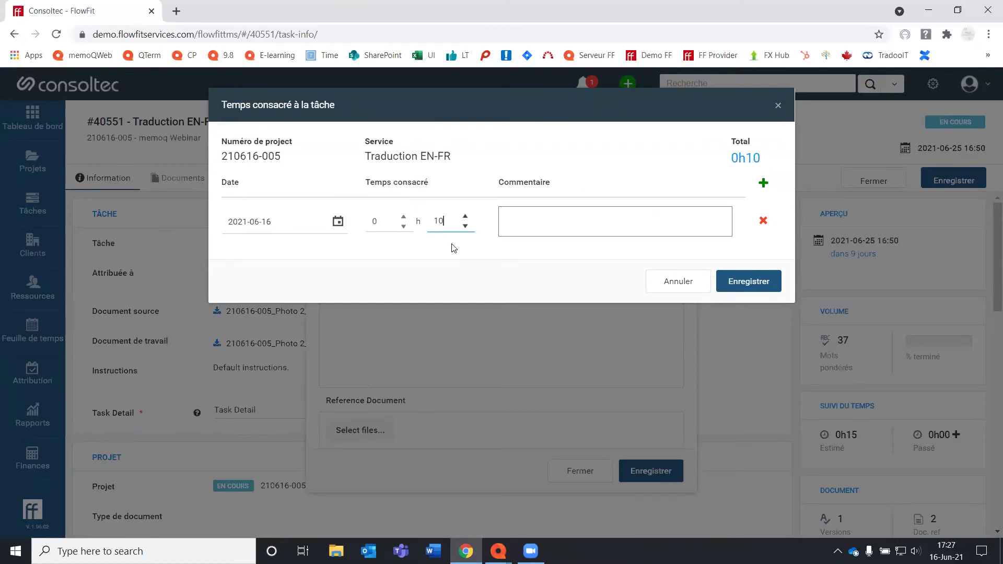
click(741, 279)
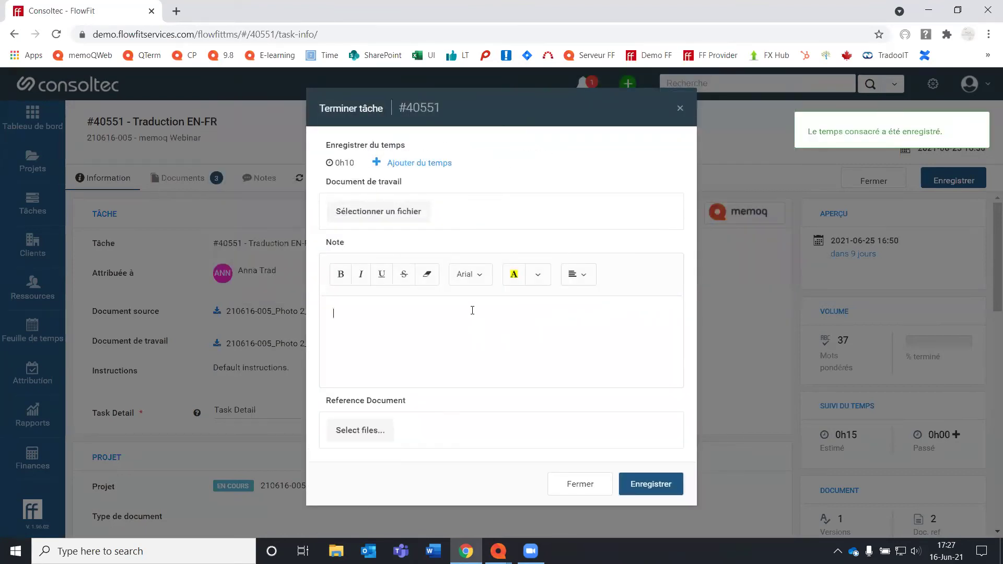
Add the note "Hello!" and save the completion of the translation task.
text(Hello!)
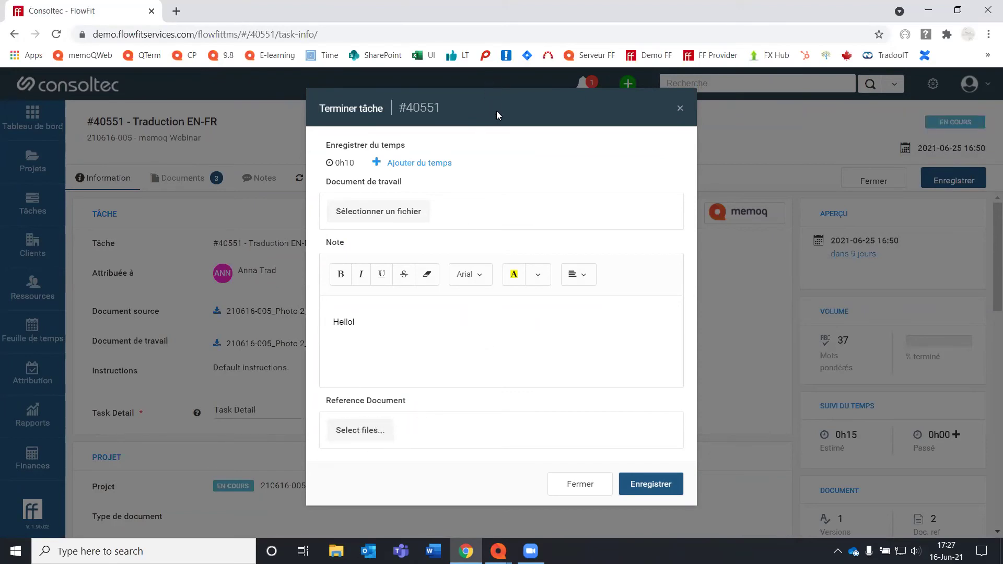
triple_click(532, 136)
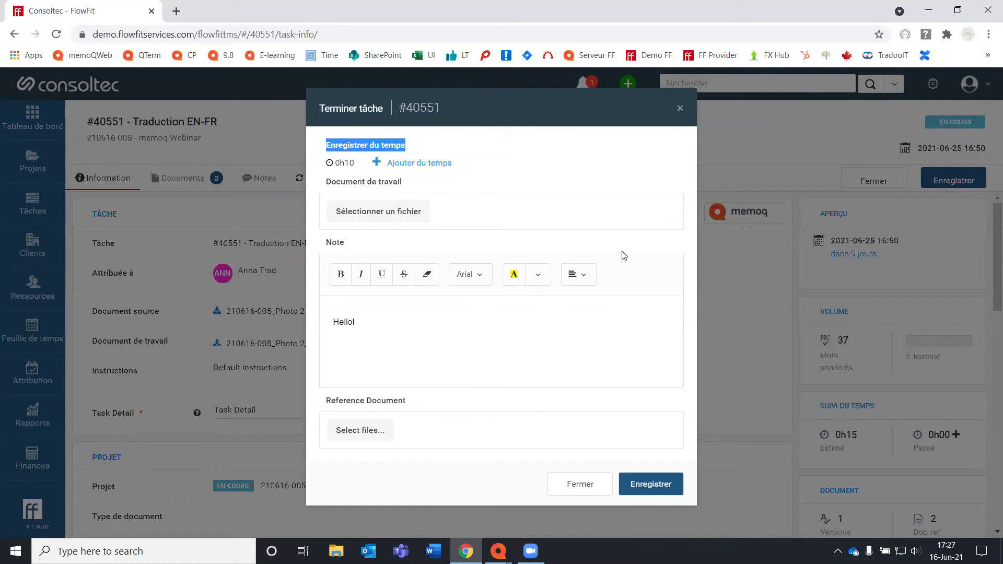
click(656, 484)
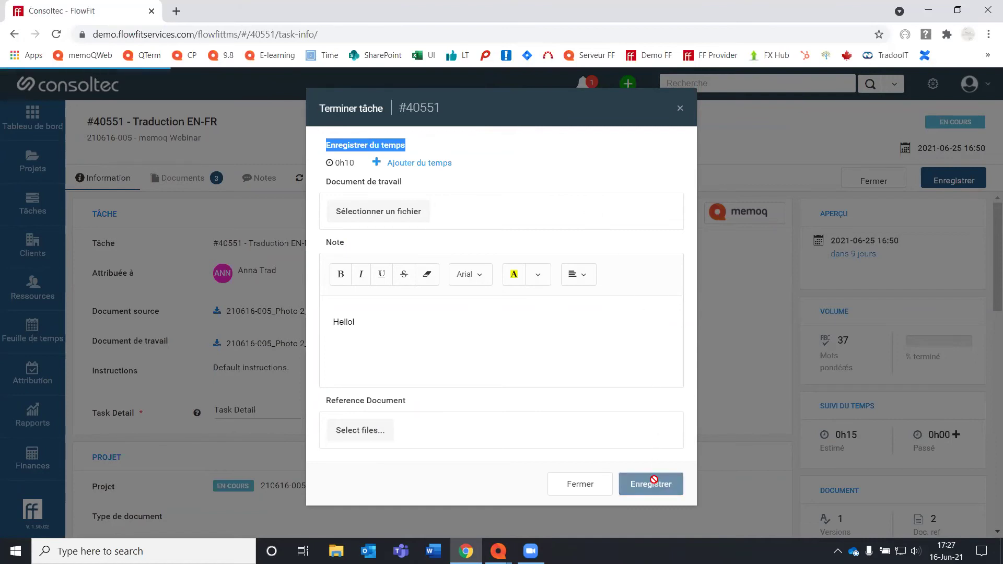
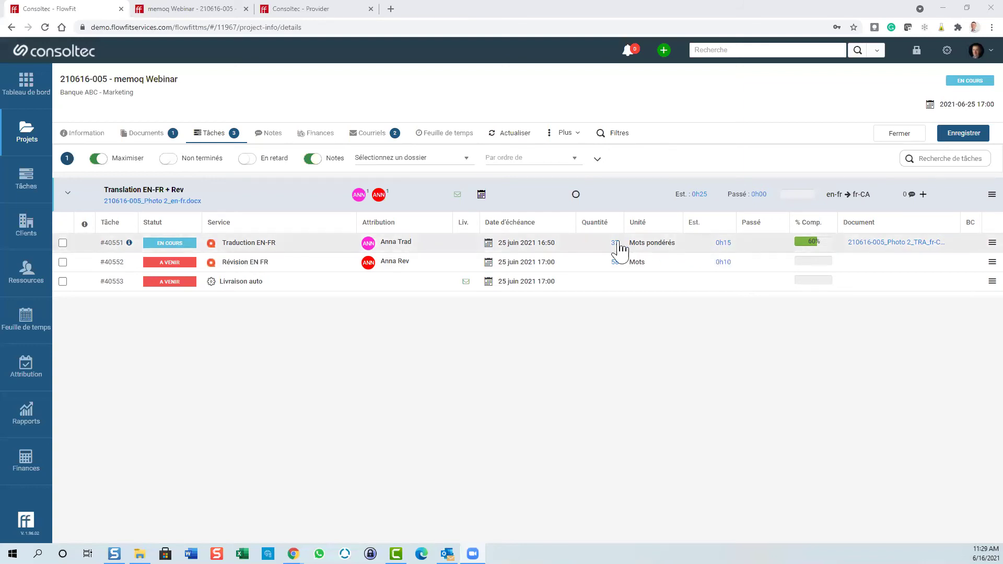
Check the translation task's completion and the reviser's workload for 25 June in the resource assignment calendar.
mouse_move(809, 252)
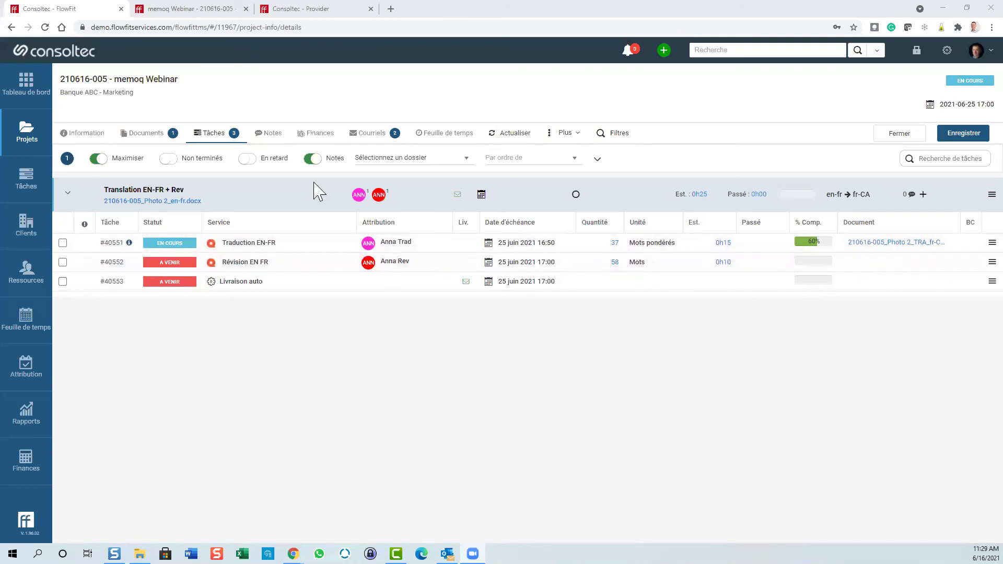
click(29, 369)
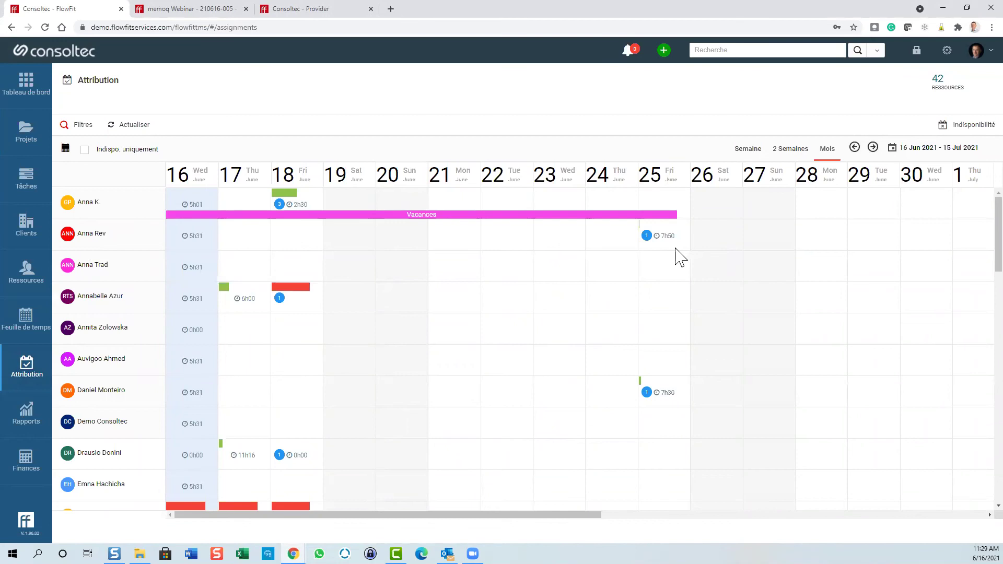
mouse_move(644, 236)
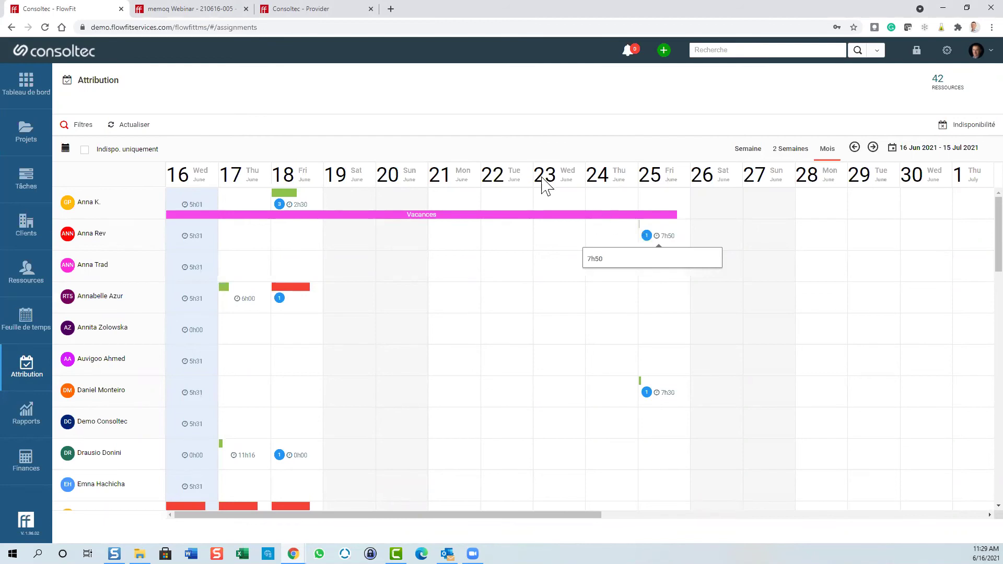
Reopen the memoq Webinar project and synchronize its progress with memoQ.
click(17, 135)
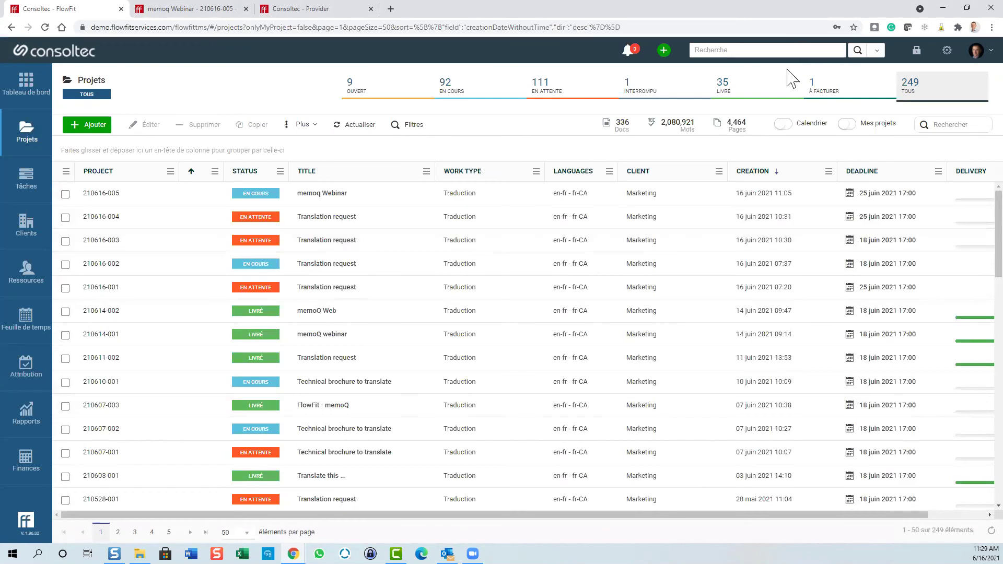
click(772, 76)
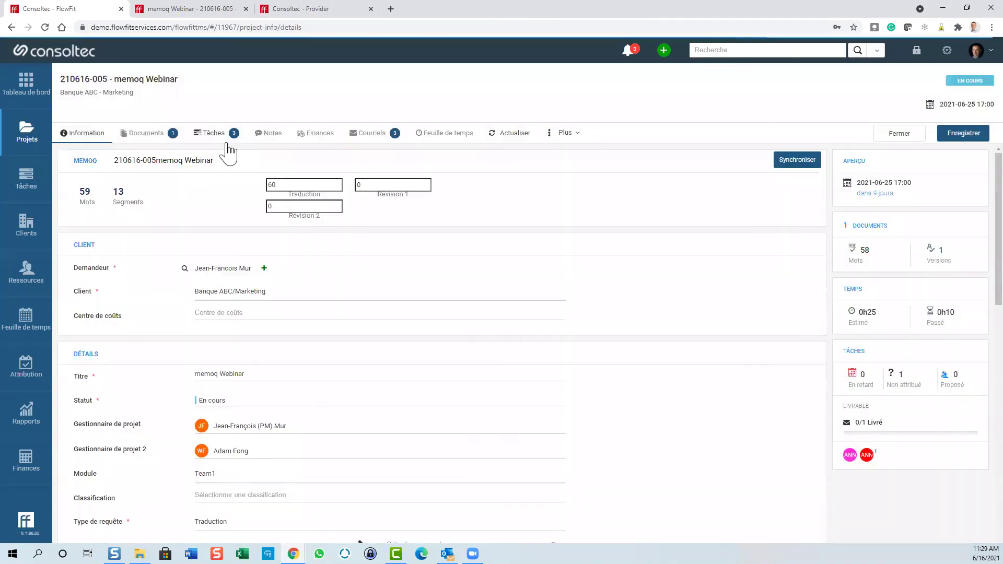
click(799, 161)
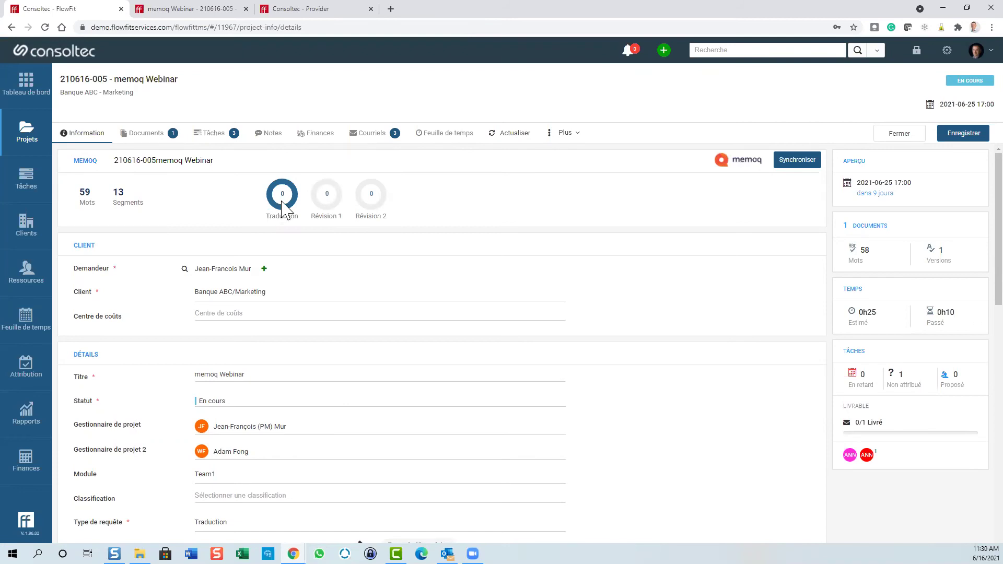
Display the project's task list to check the tasks' completion percentages.
click(153, 137)
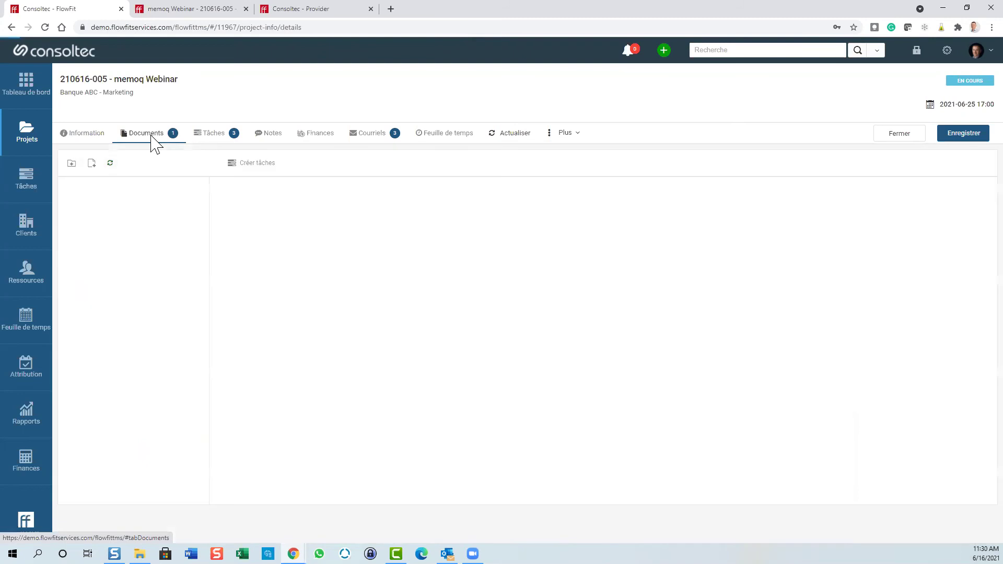
click(216, 134)
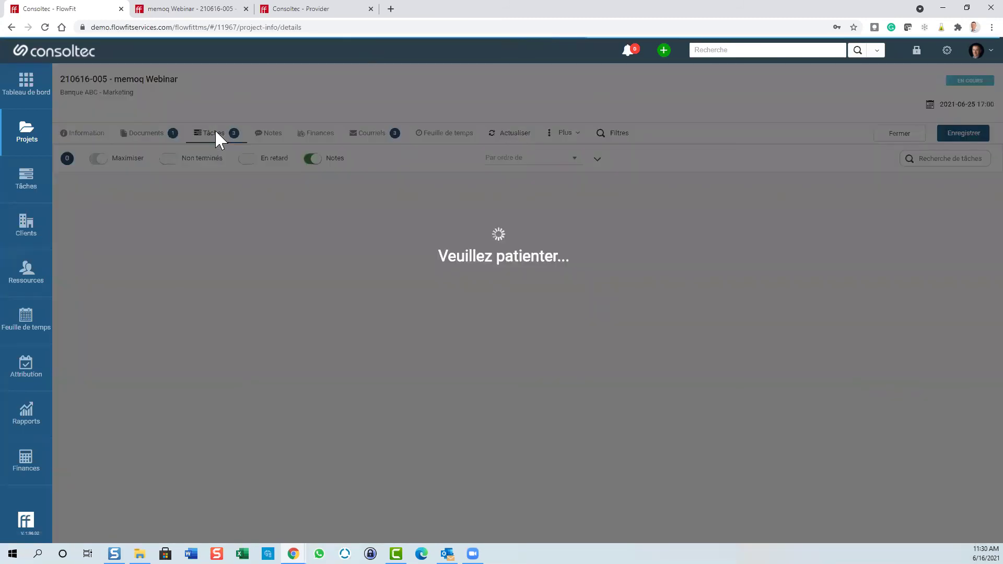
mouse_move(823, 243)
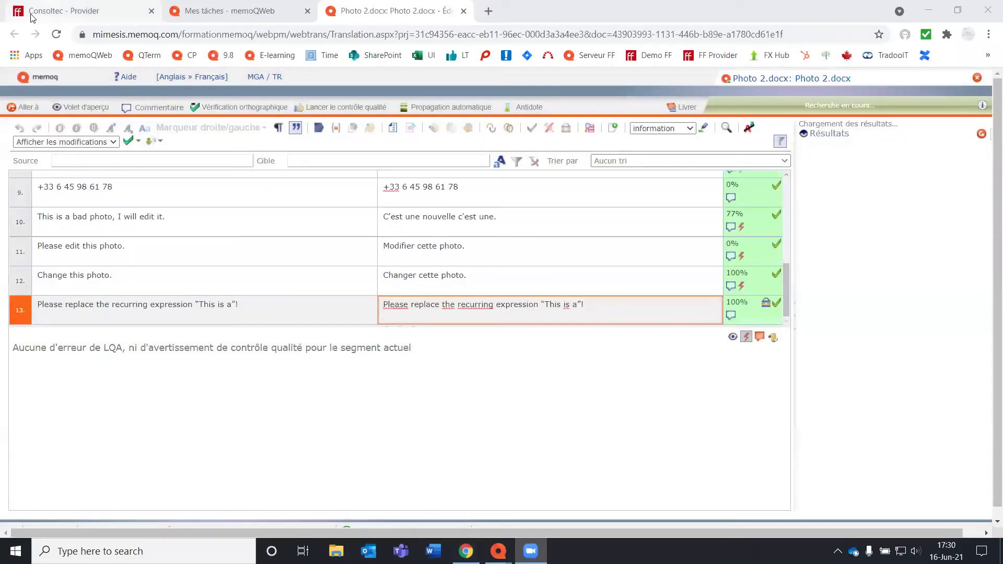
Start the Révision EN FR task of the memoq Webinar project in the provider portal and display its documents.
click(32, 16)
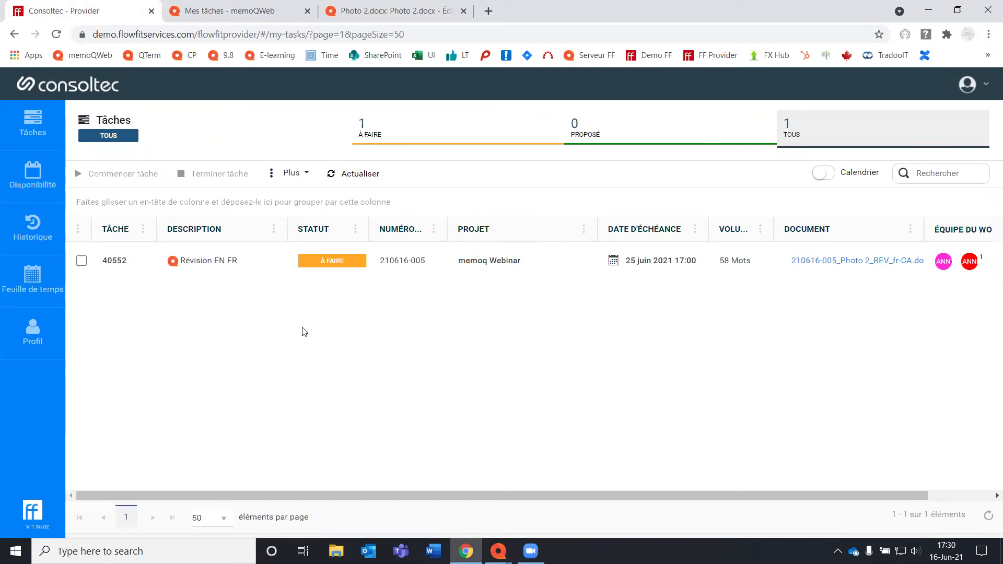
click(211, 266)
click(211, 266)
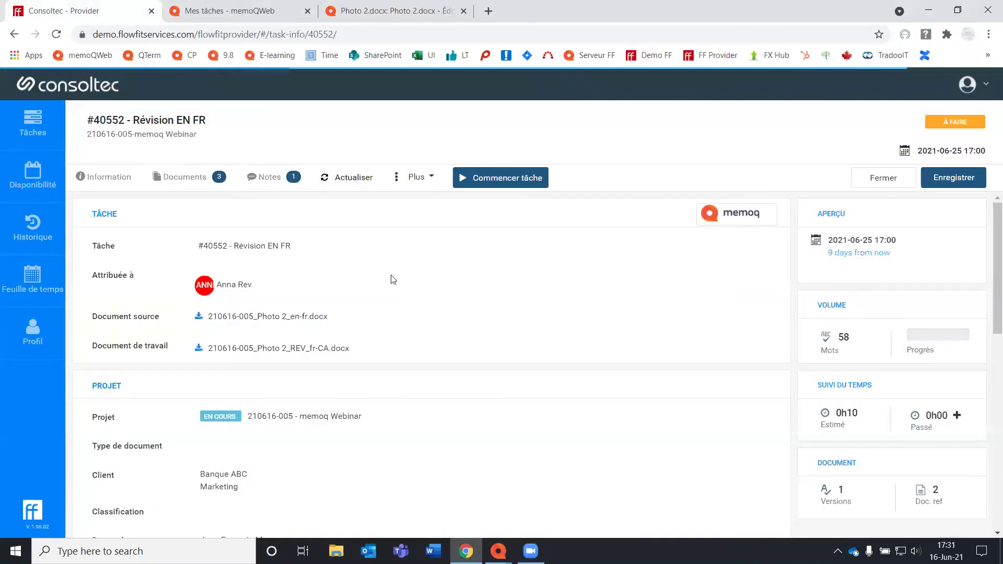
click(523, 182)
click(541, 343)
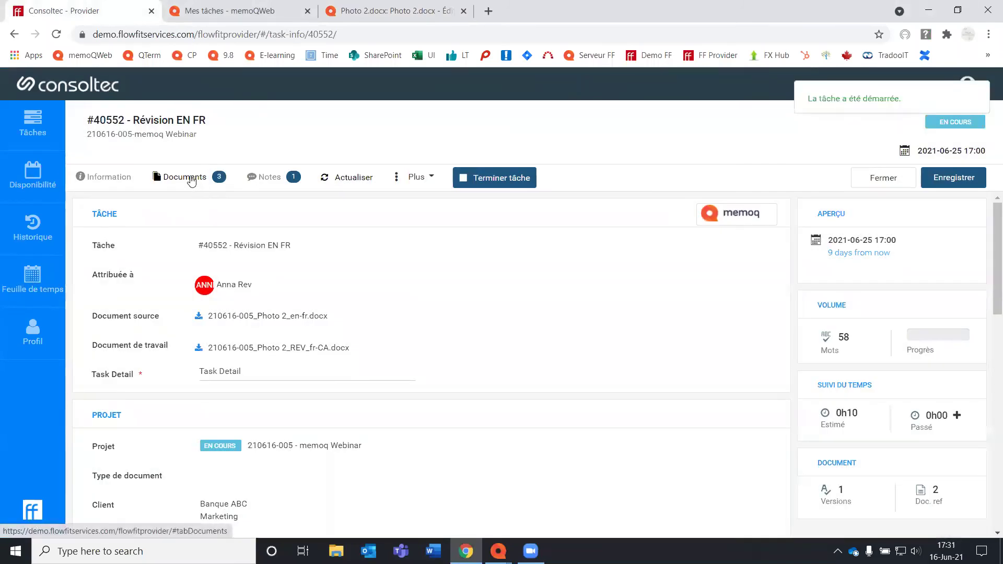
click(191, 179)
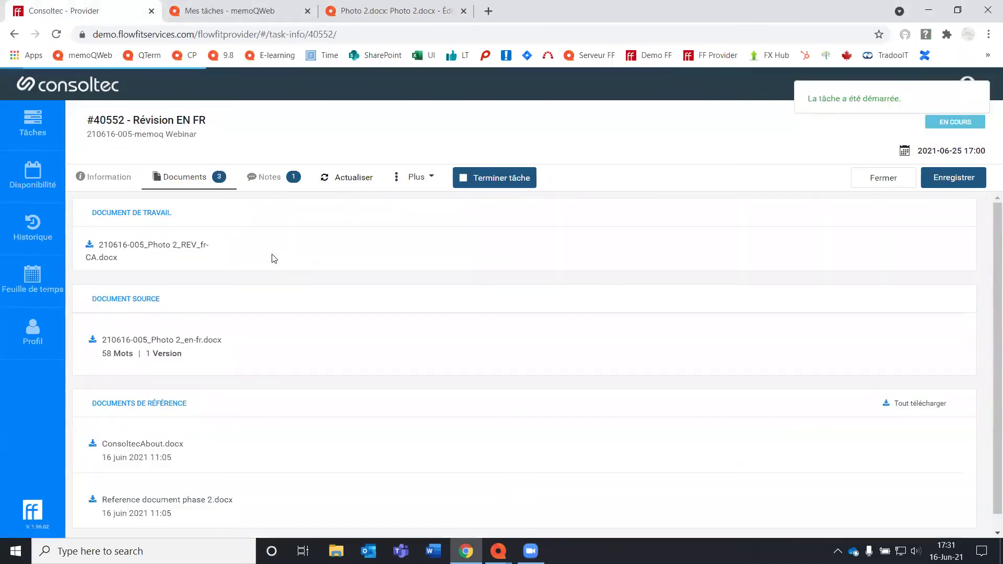
Open the revision task's Photo 2.docx in memoQ Web and look through its translated segments.
scroll(953, 454, down, 7)
scroll(898, 365, up, 1)
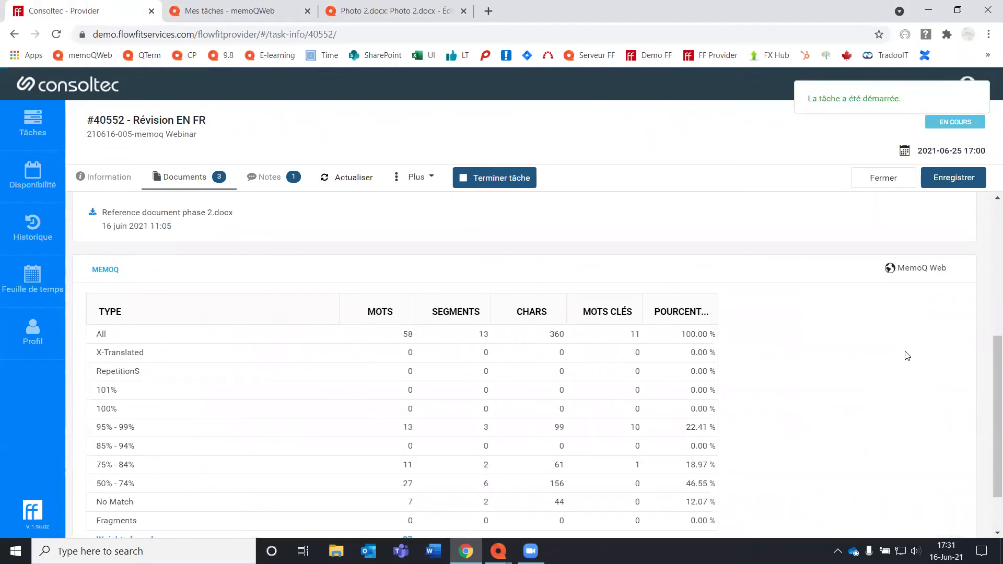
click(932, 273)
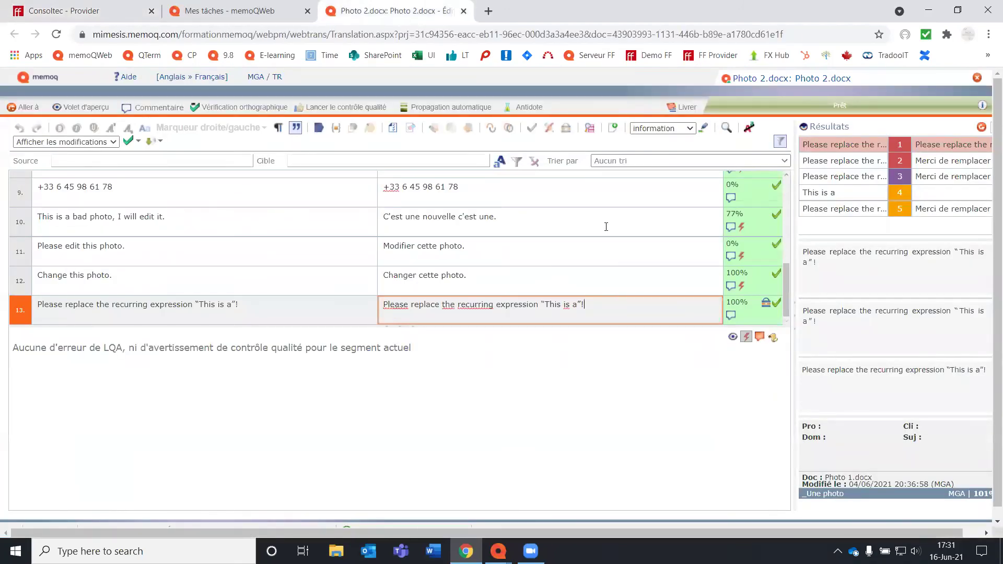
scroll(605, 230, up, 5)
scroll(607, 239, down, 3)
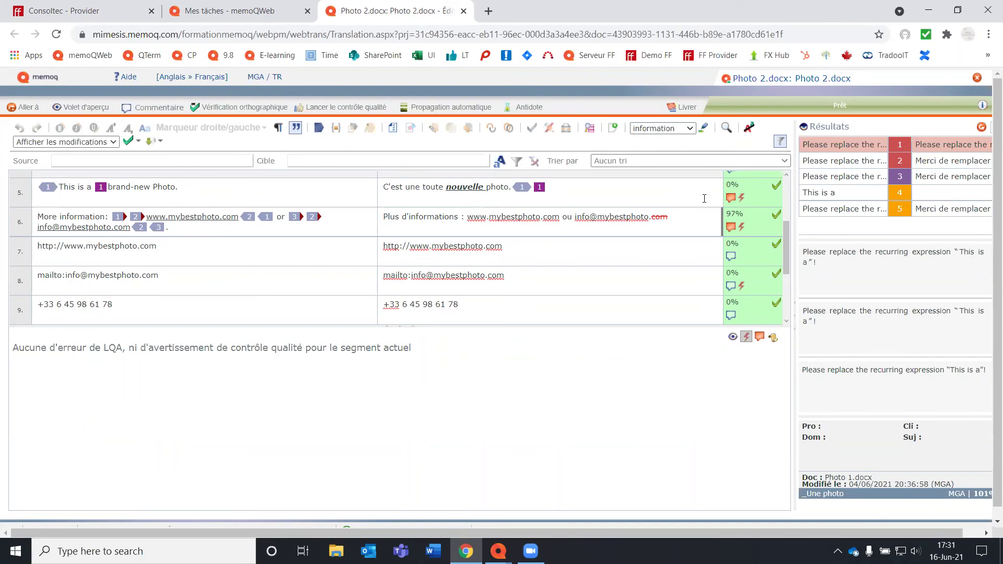
Turn on change tracking, add two periods to the end of segment 10's target text, and confirm the segment.
click(749, 128)
click(524, 307)
click(525, 305)
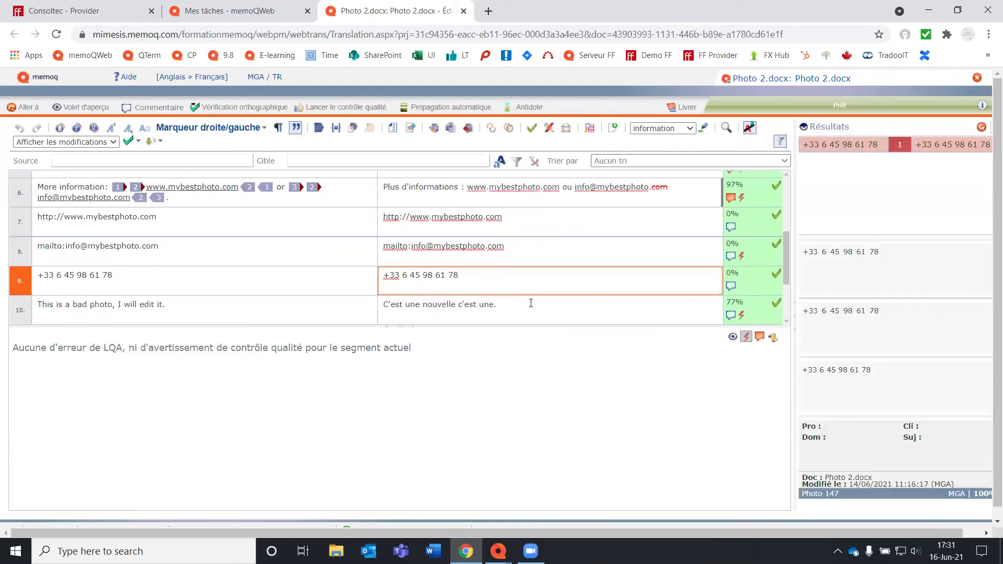
text(..)
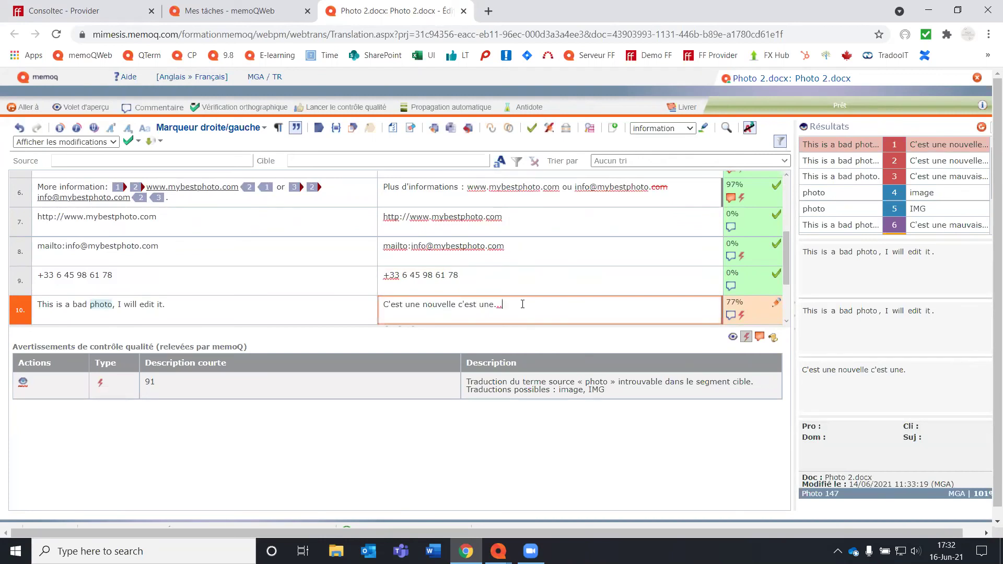
click(532, 128)
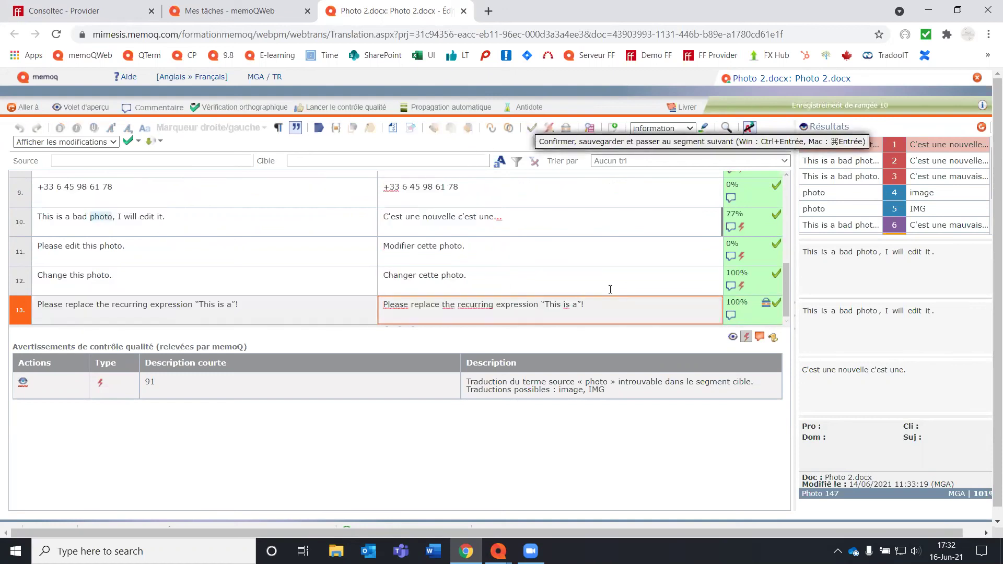
click(598, 224)
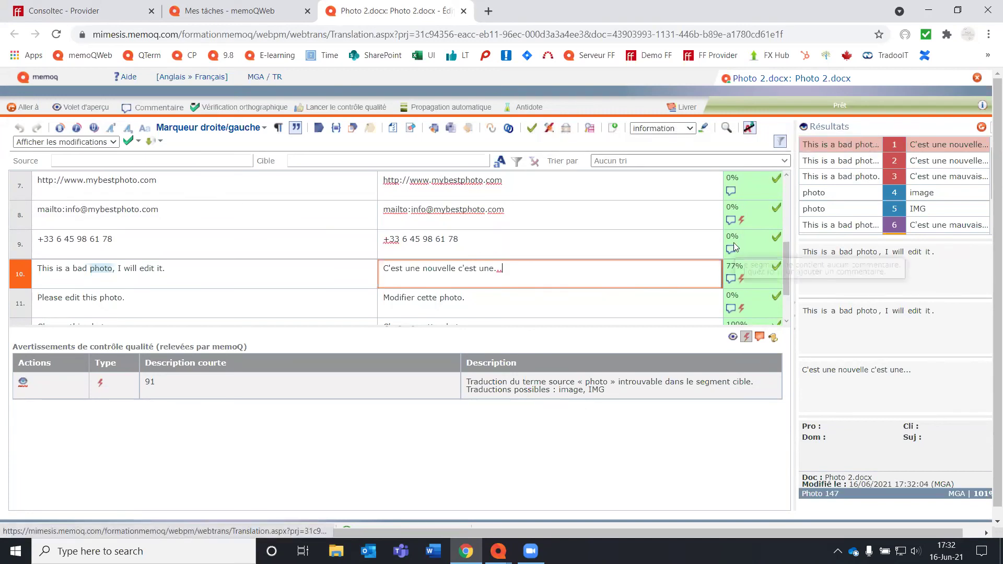
Add the comment "Commentaire" to segment 7 with Information severity, applied to the target segment.
scroll(686, 235, up, 1)
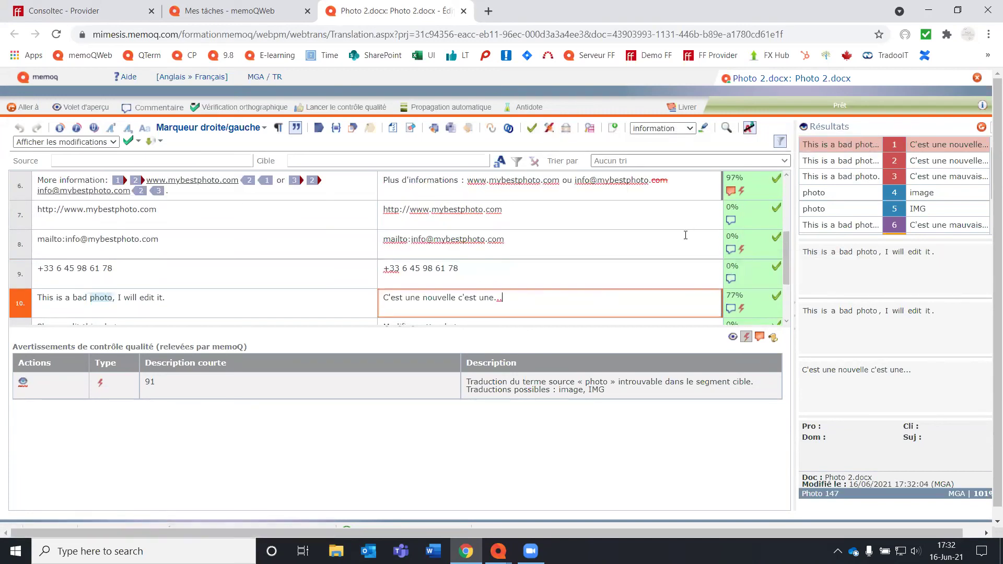
click(730, 221)
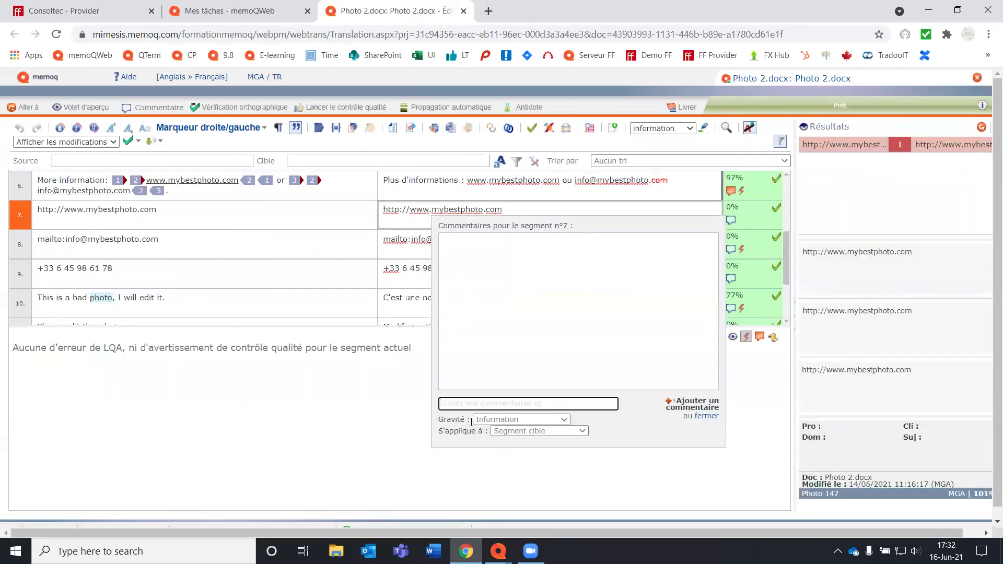
text(Commentaire)
click(690, 406)
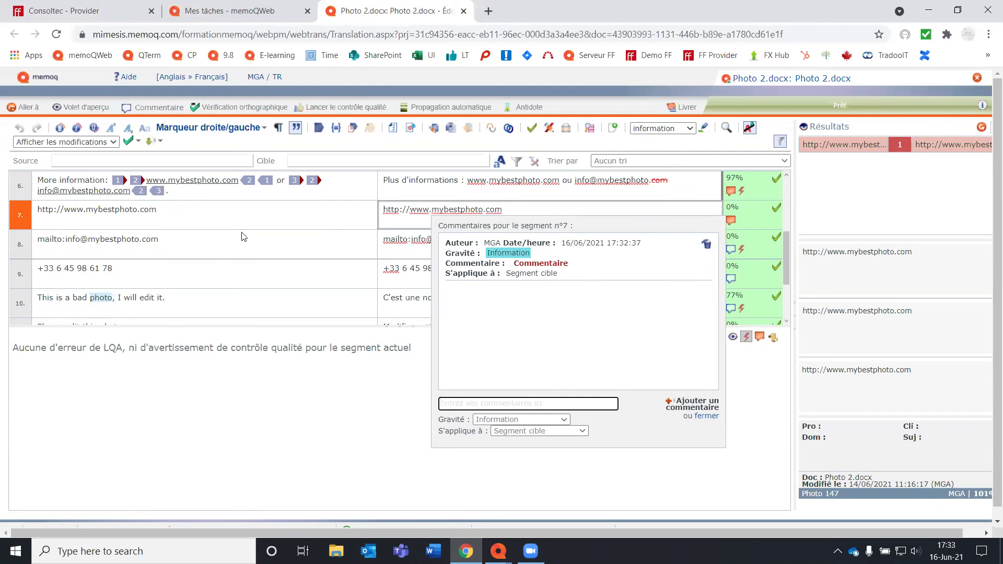
click(296, 269)
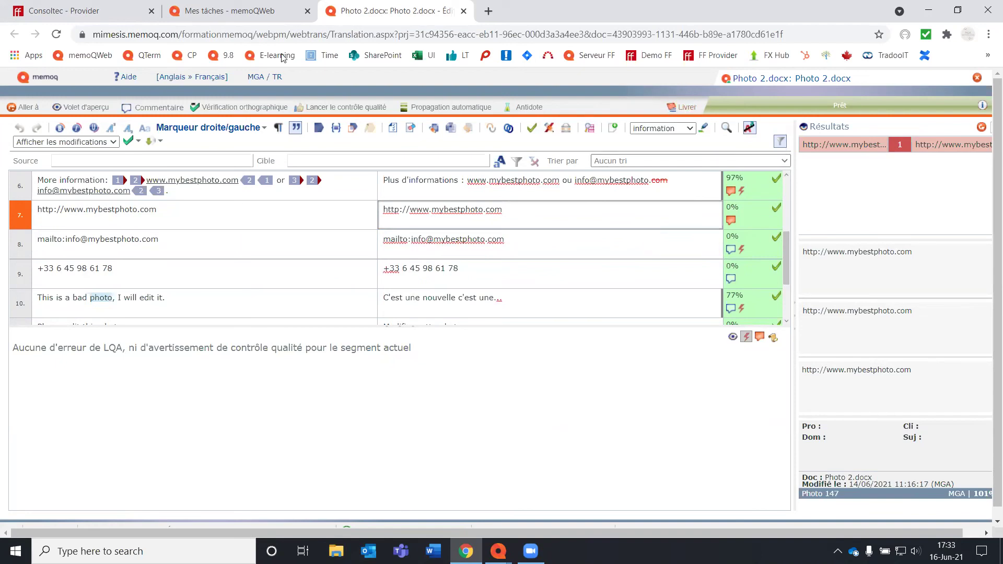
Complete the Révision EN FR task in the provider portal, recording 5 minutes of time spent.
click(86, 11)
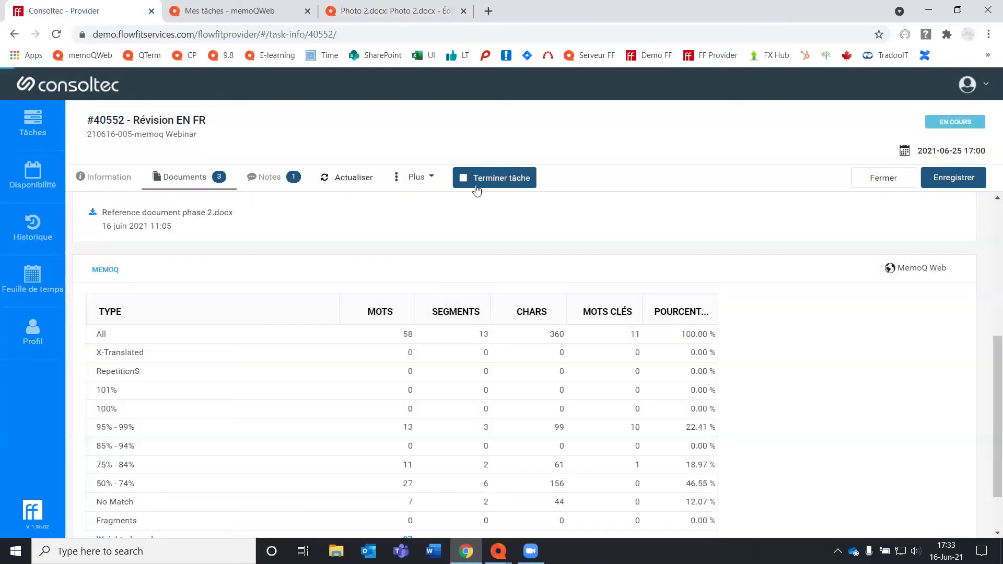
click(465, 179)
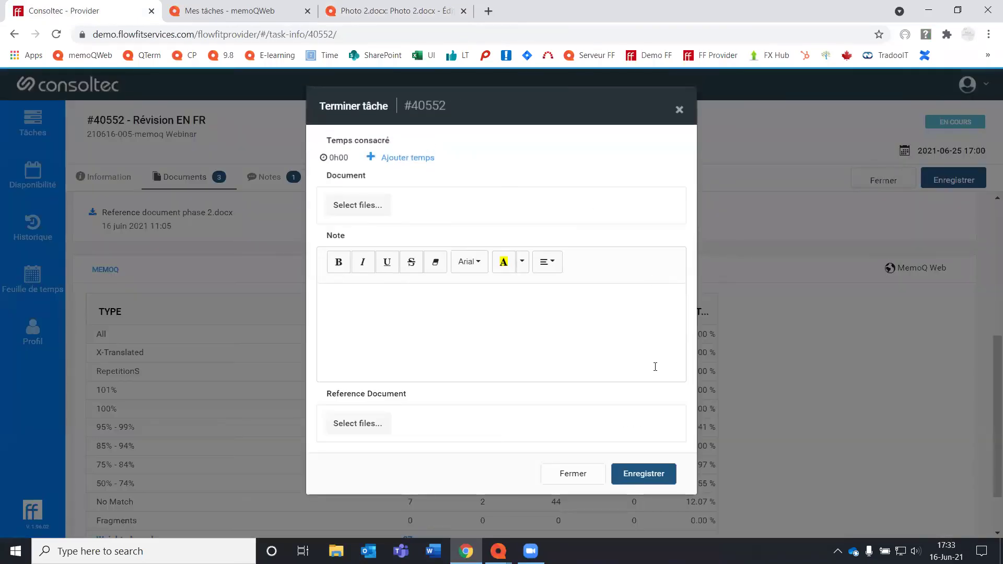
click(395, 158)
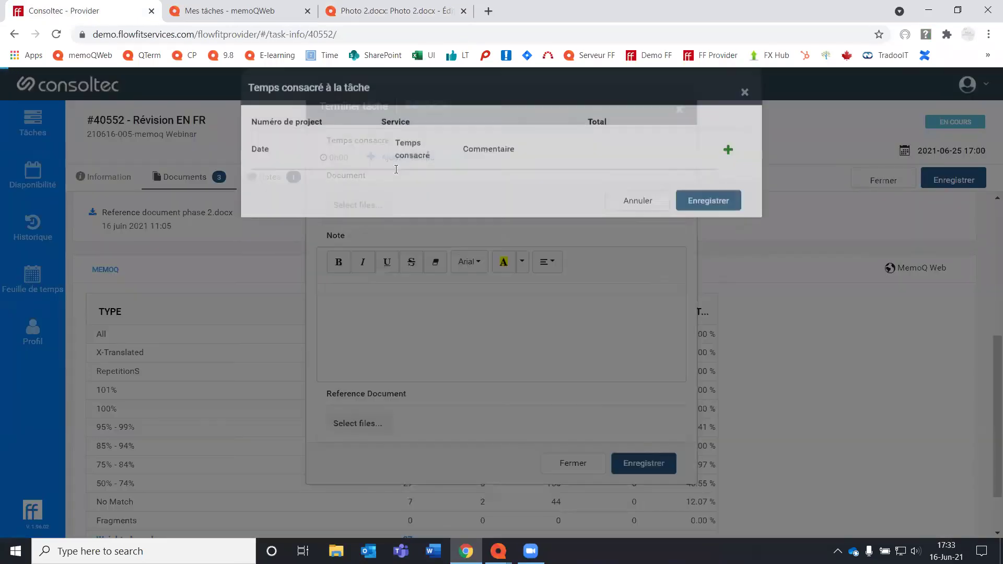
click(461, 213)
click(700, 277)
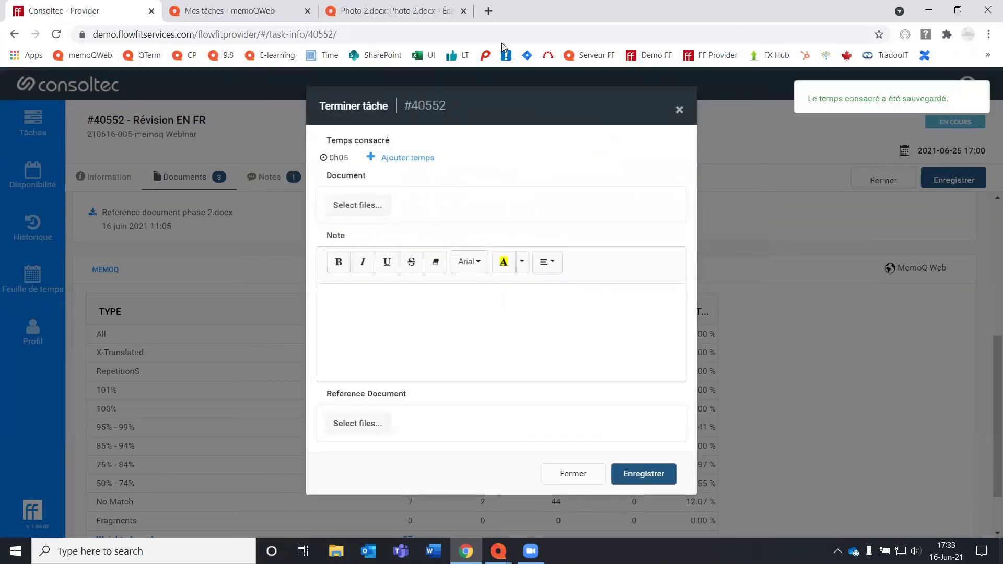
key(ctrl+a)
click(656, 477)
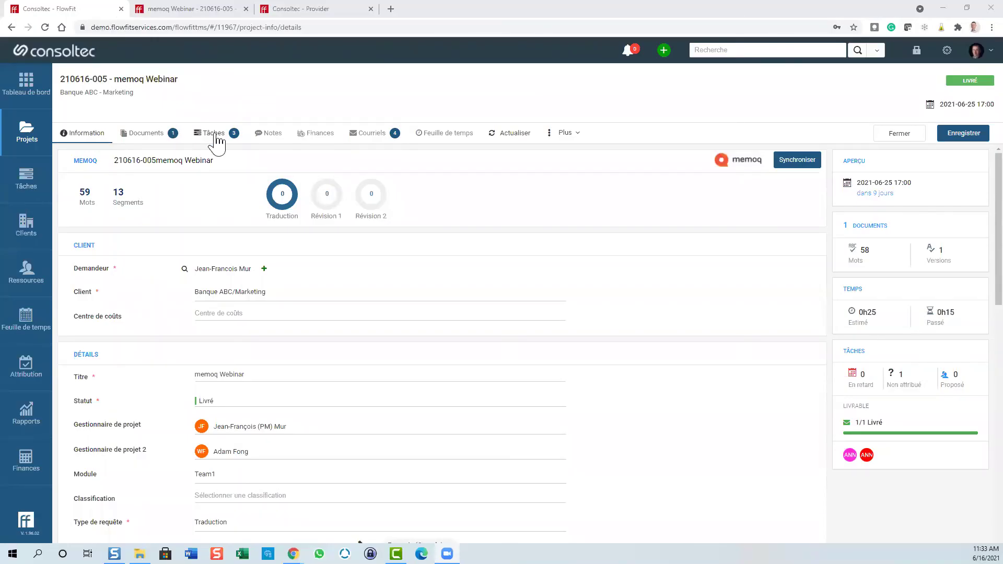
Check the task list of the memoq Webinar project in FlowFit and view the delivered document 210616-005_Photo 2_fr-CA.docx.
click(215, 137)
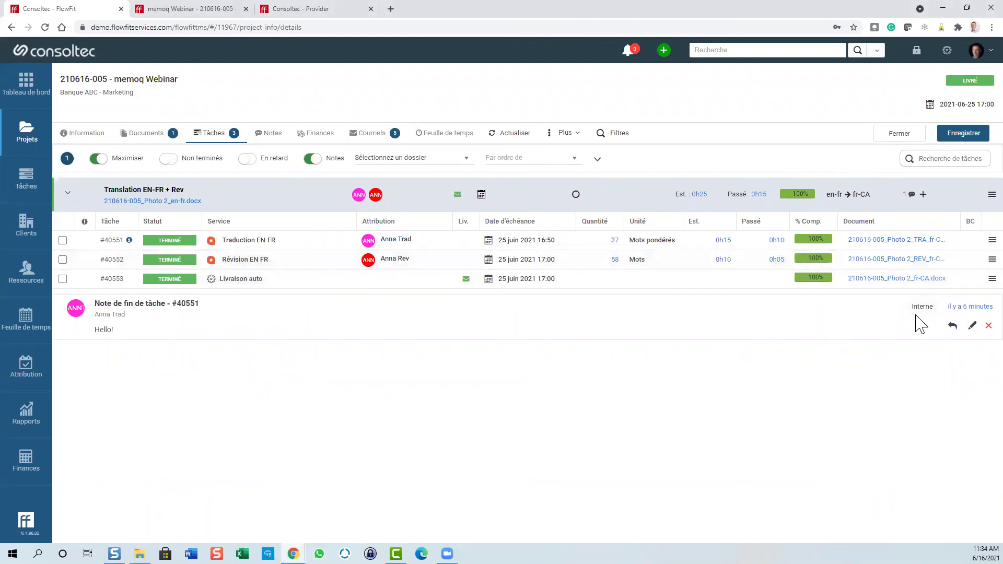
click(895, 278)
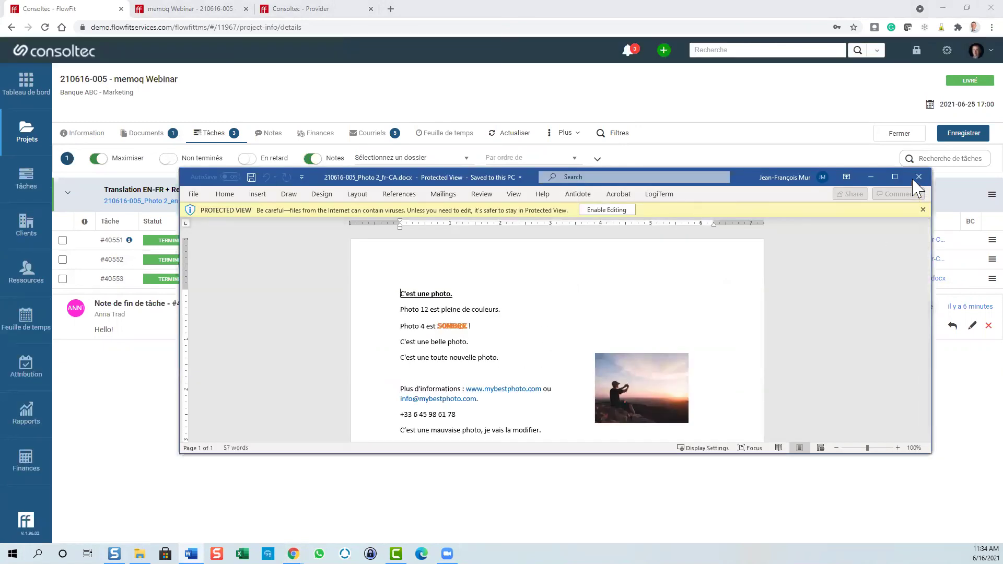
click(918, 178)
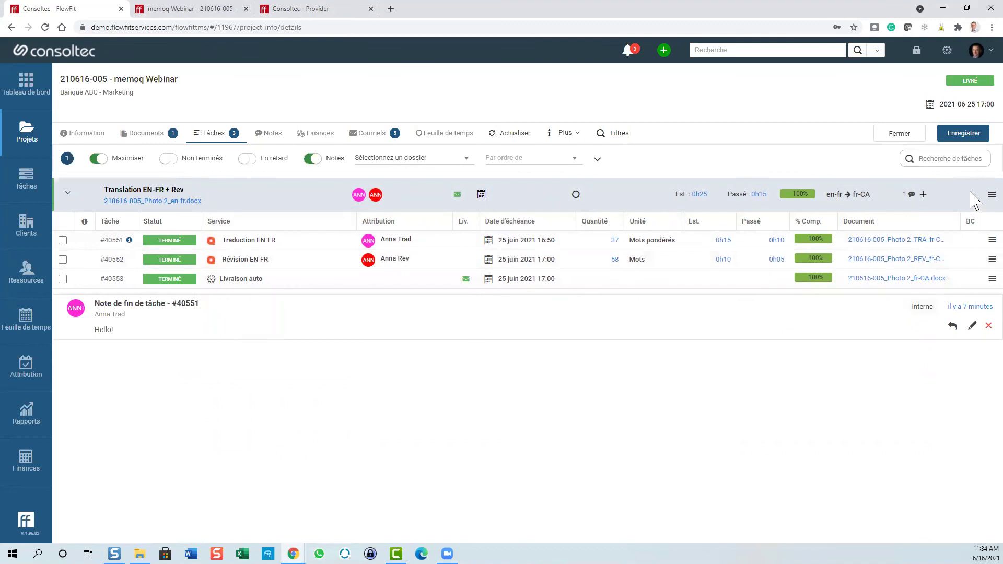
View the workflow diagram of Translation EN-FR + Rev and close it without saving.
click(981, 196)
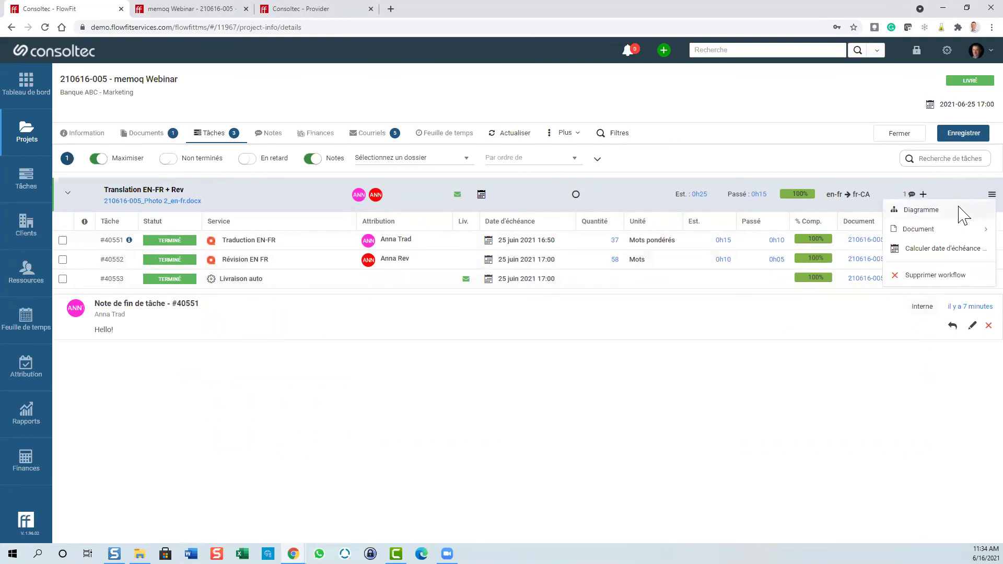
click(961, 210)
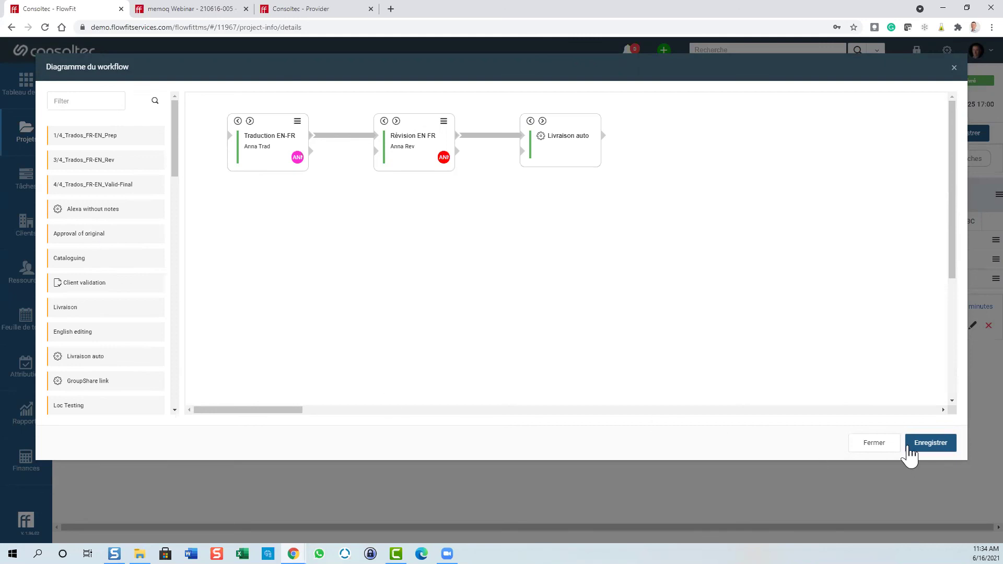
click(878, 444)
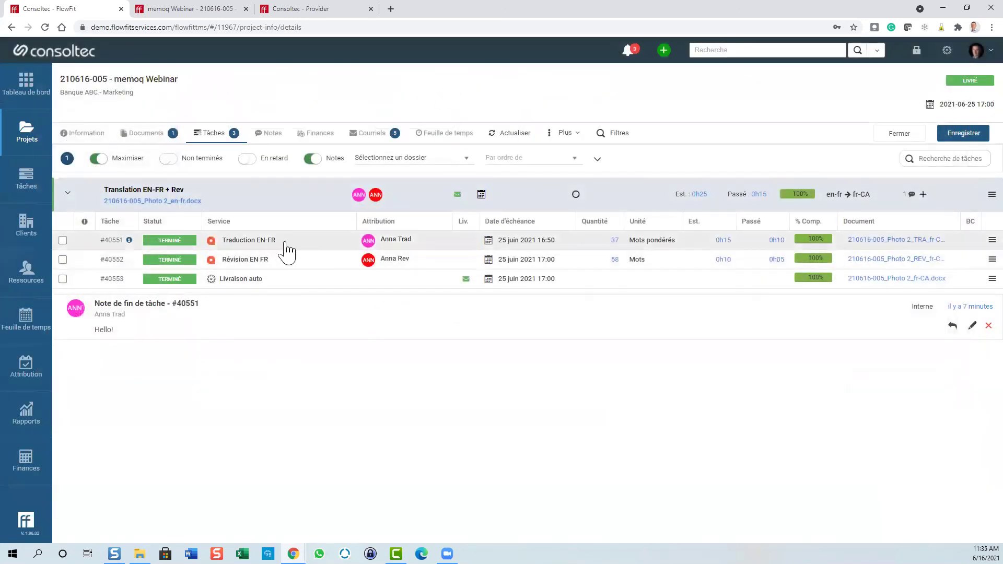